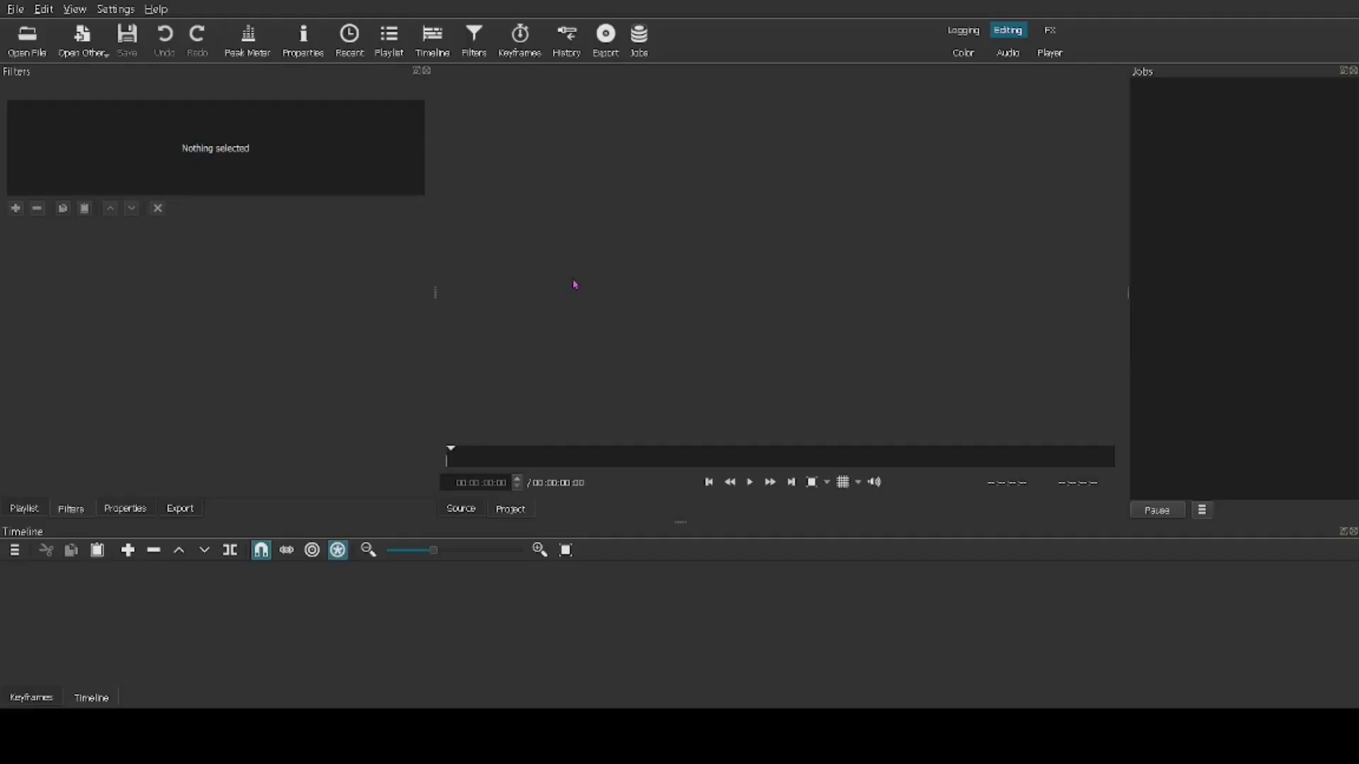
Enlarge the timeline area and add four video tracks to it.
drag(673, 521, 666, 276)
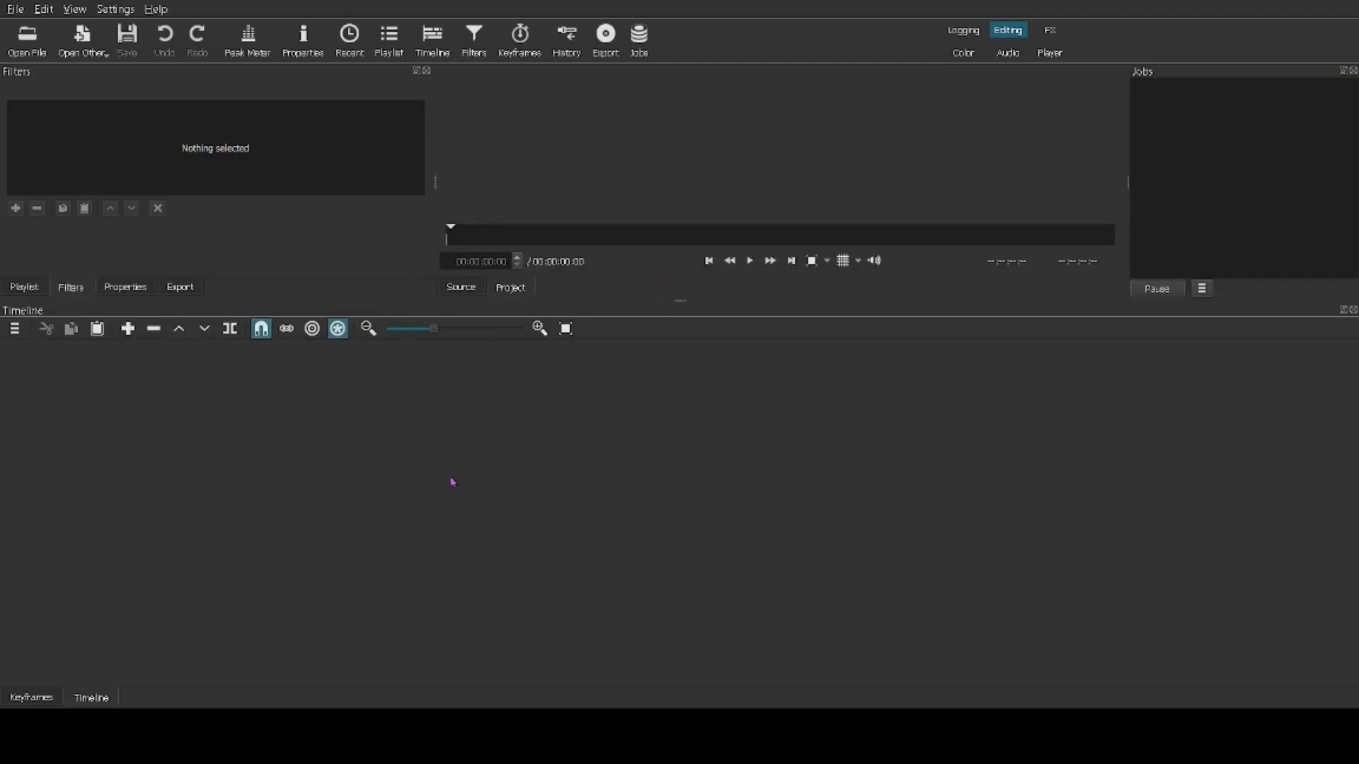
key(ctrl+i)
key(ctrl+i)
key(ctrl+i)
key(ctrl+i)
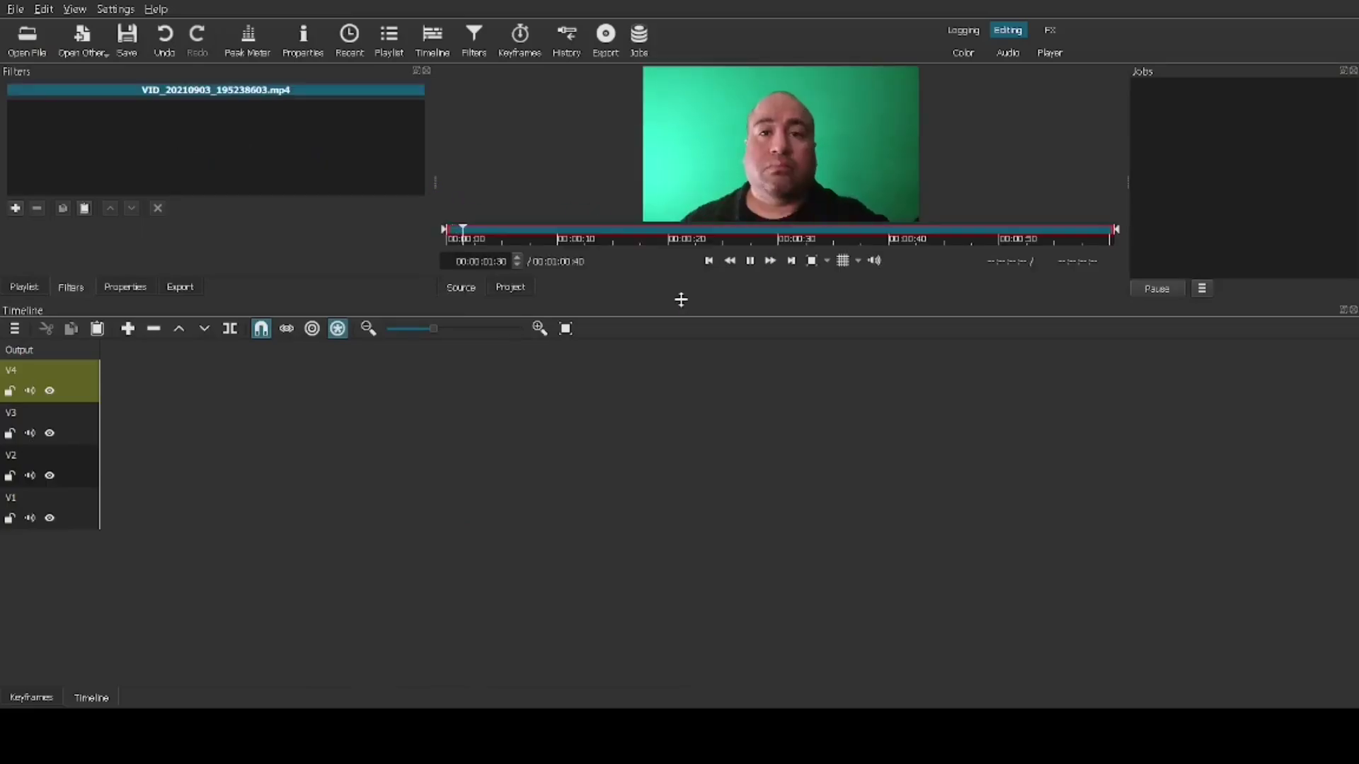
Enlarge the preview, then place the green-screen video at the start of track V2 and the blue-sky image at the start of V1.
drag(680, 300, 681, 370)
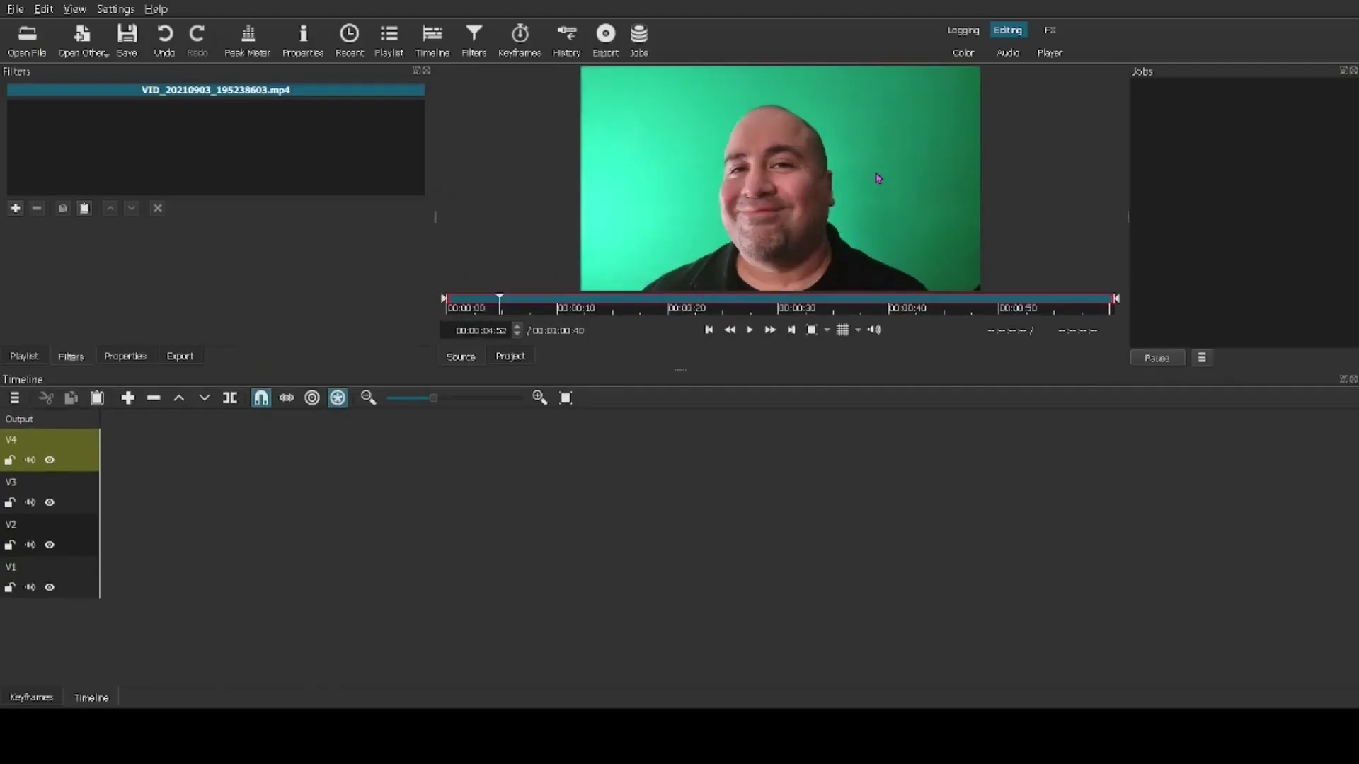
drag(875, 178, 109, 539)
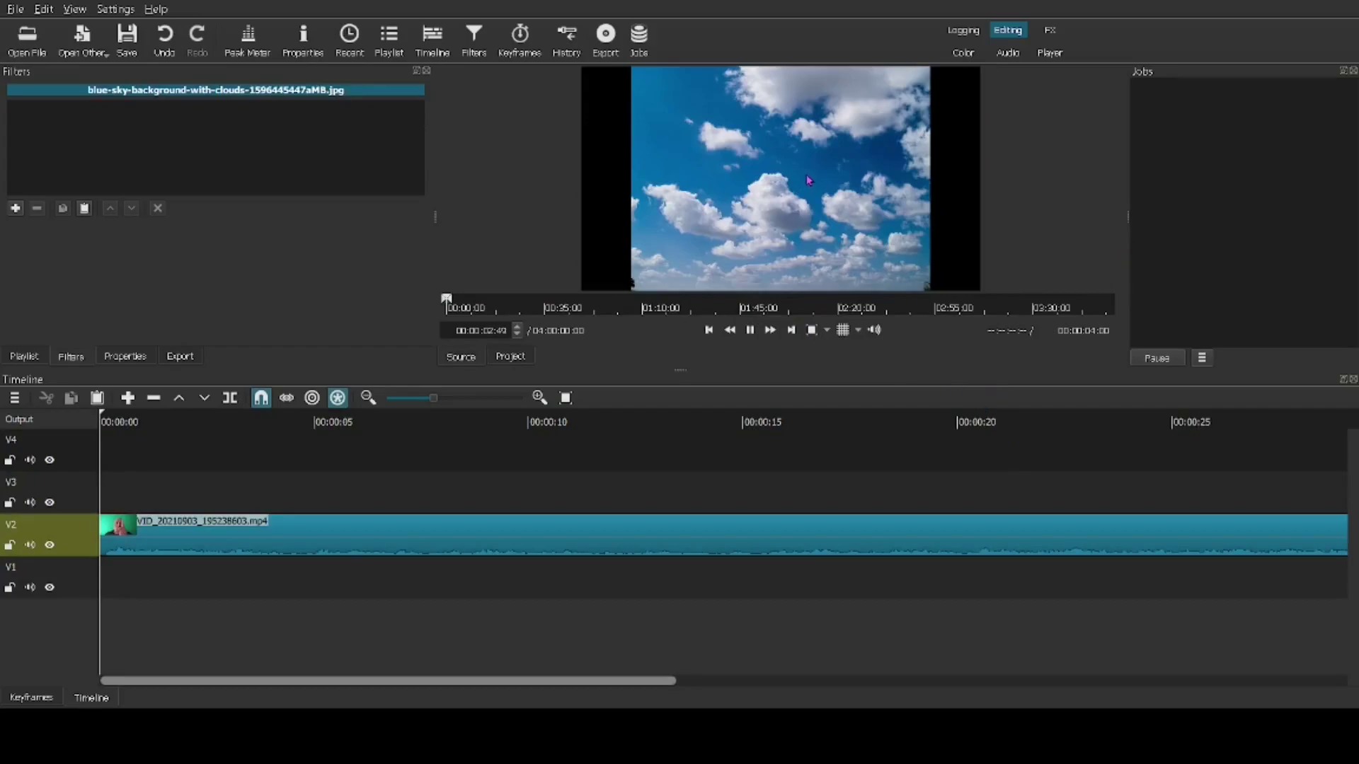
drag(809, 181, 133, 604)
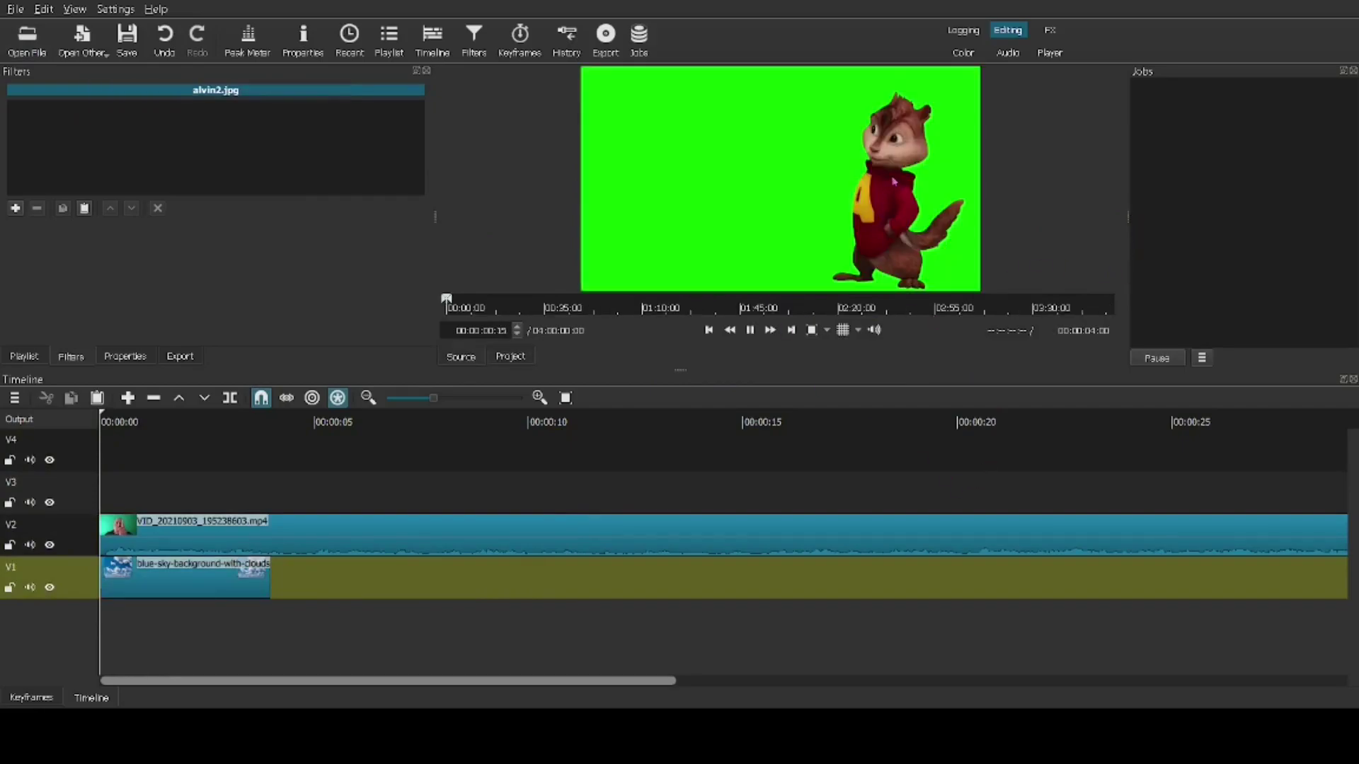
Place alvin2.jpg at the start of track V3 and share.png on V4, and hide both tracks.
drag(778, 181, 114, 489)
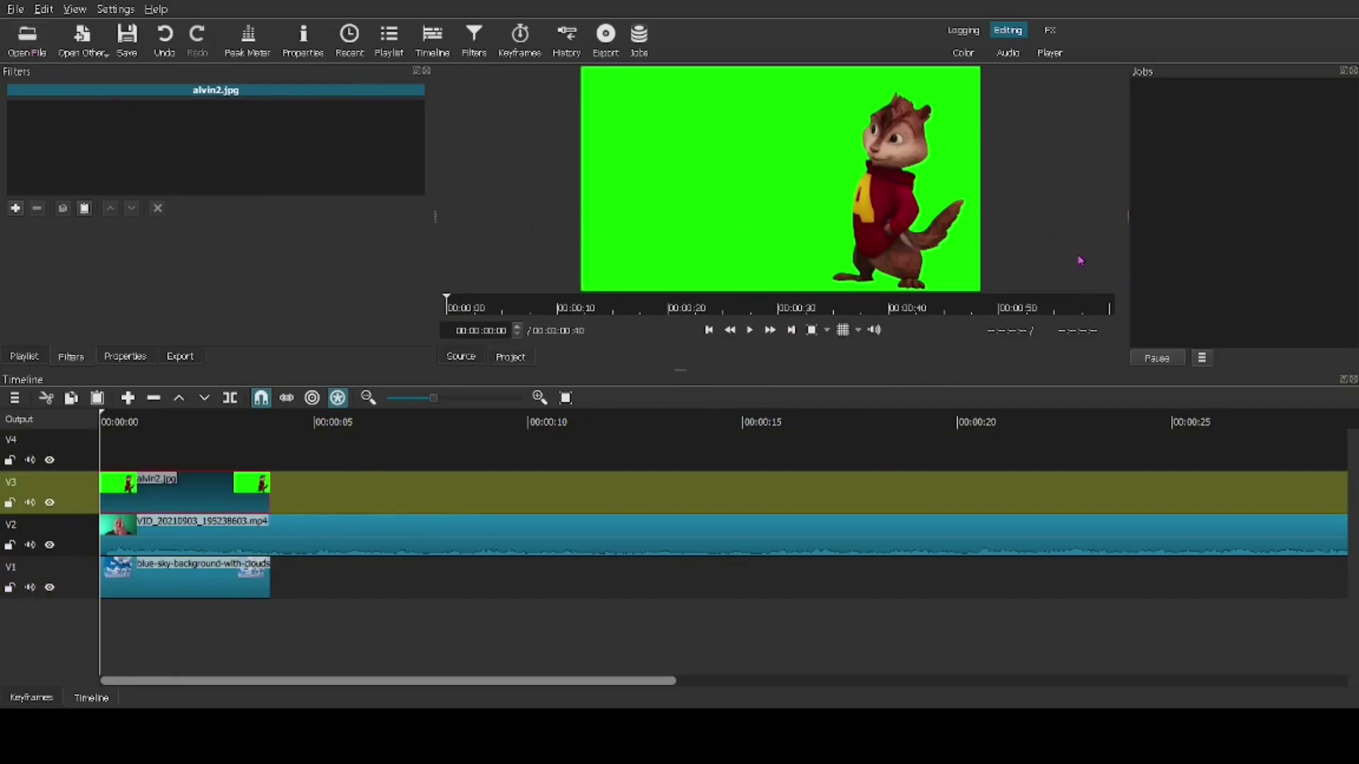
drag(1080, 260, 46, 464)
click(50, 461)
click(49, 503)
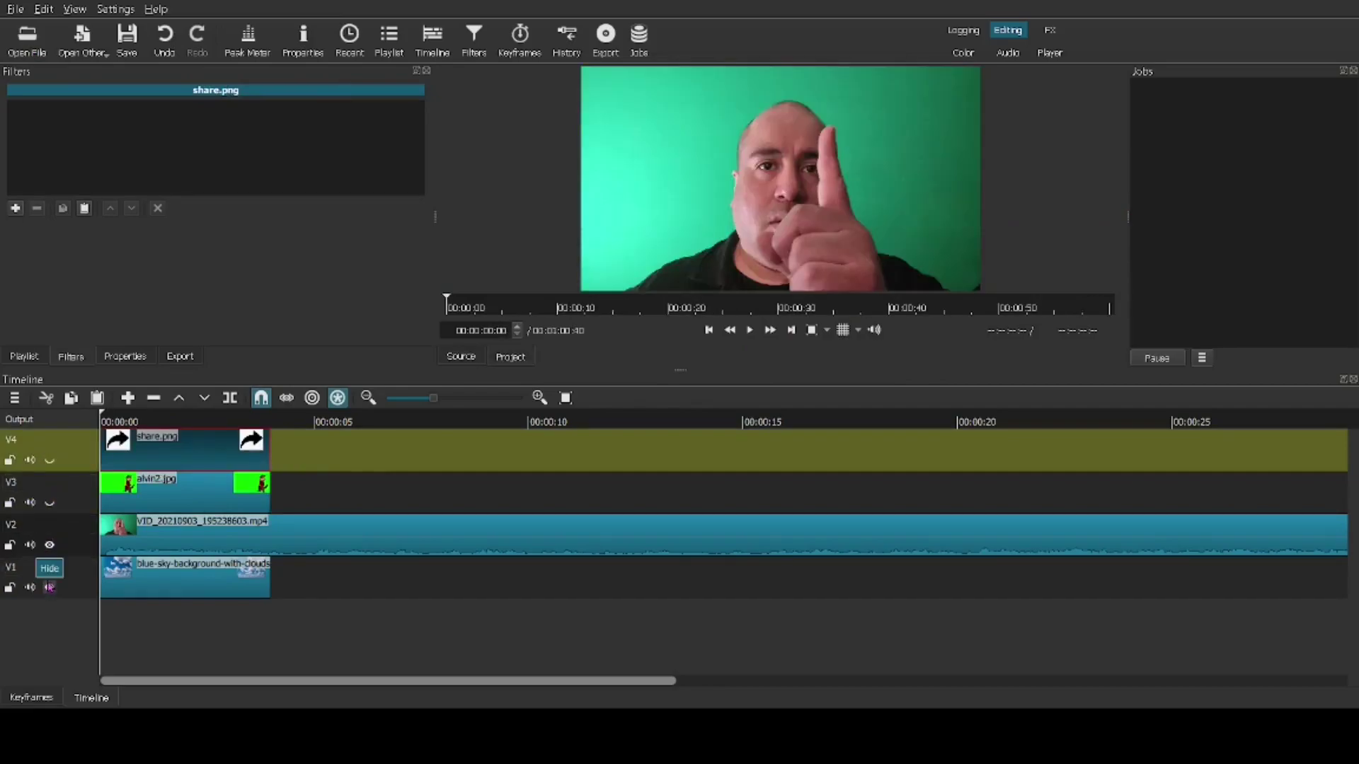
Split the green-screen video on track V2 at 00:00:03:44.
click(261, 525)
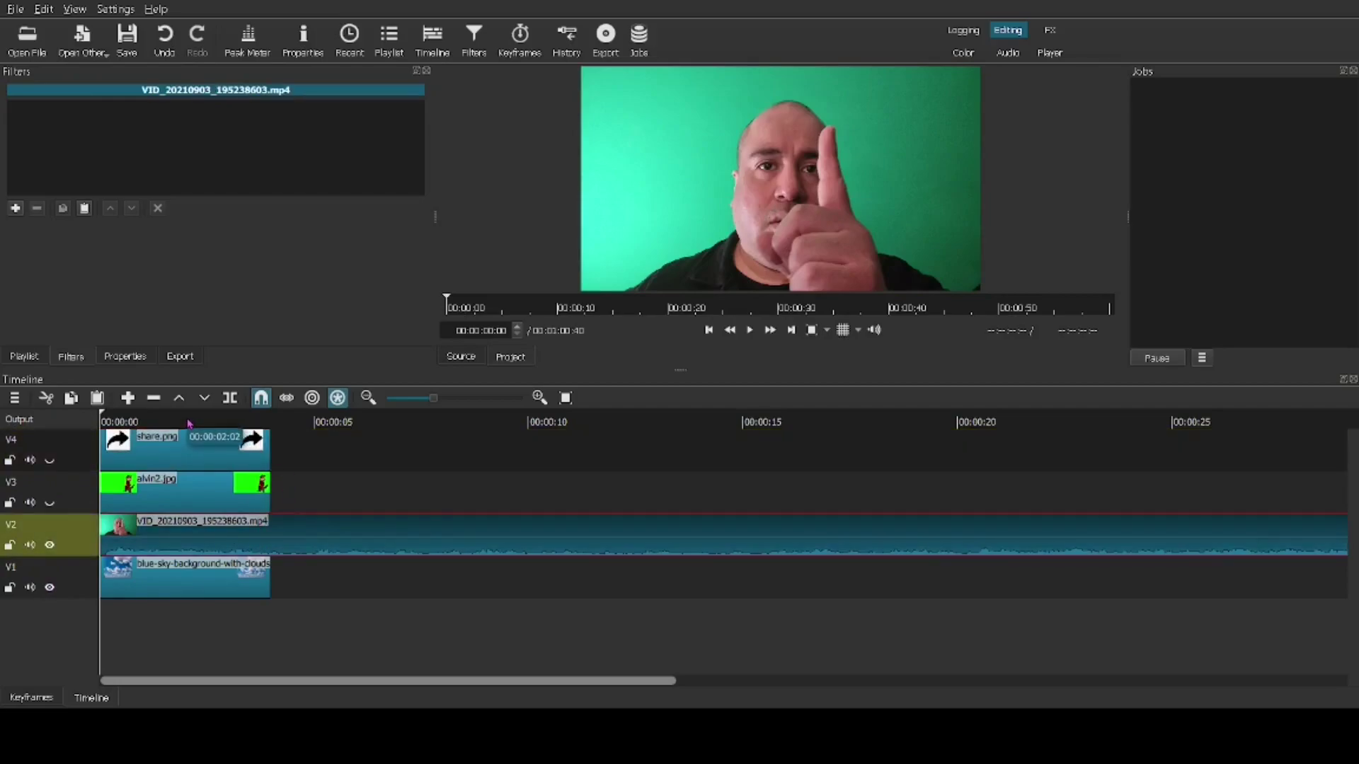
click(255, 422)
mouse_move(256, 420)
mouse_down()
mouse_move(332, 419)
mouse_move(259, 419)
mouse_up()
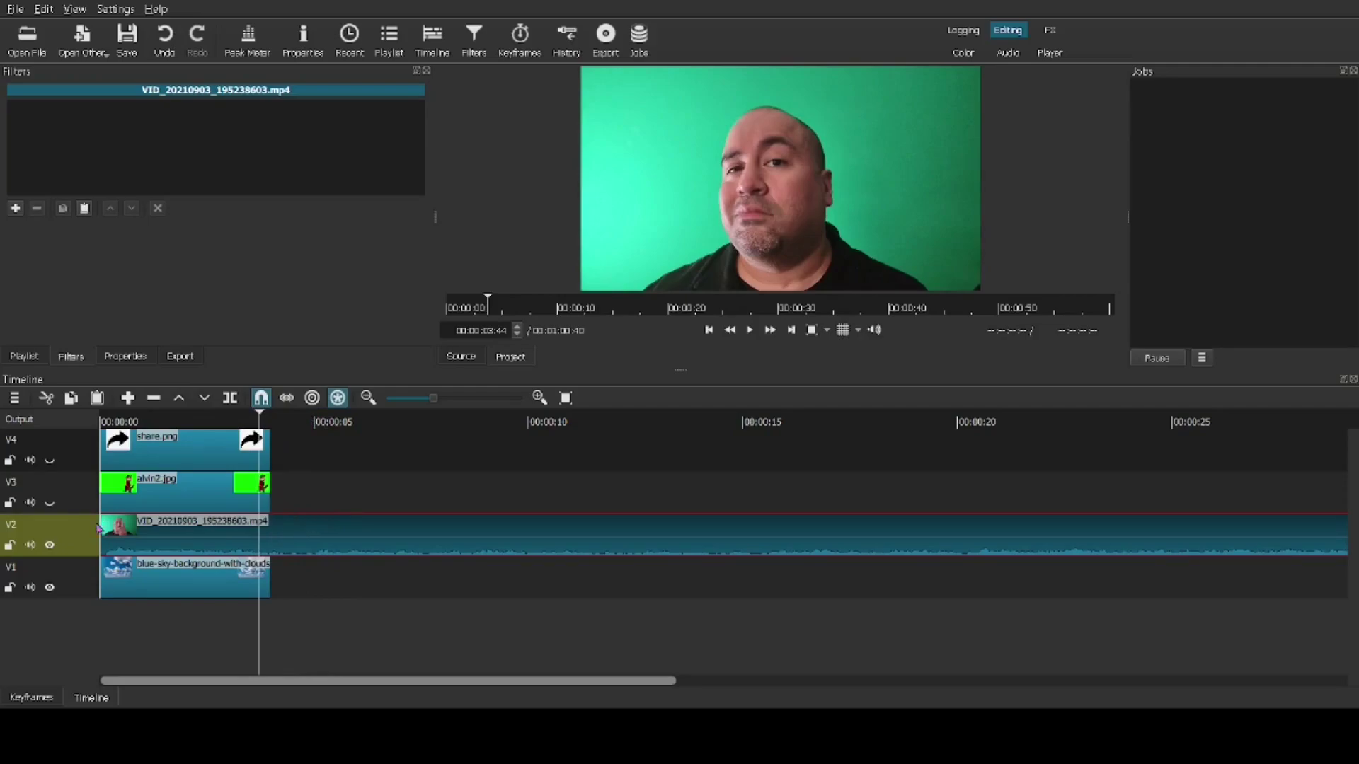
click(230, 398)
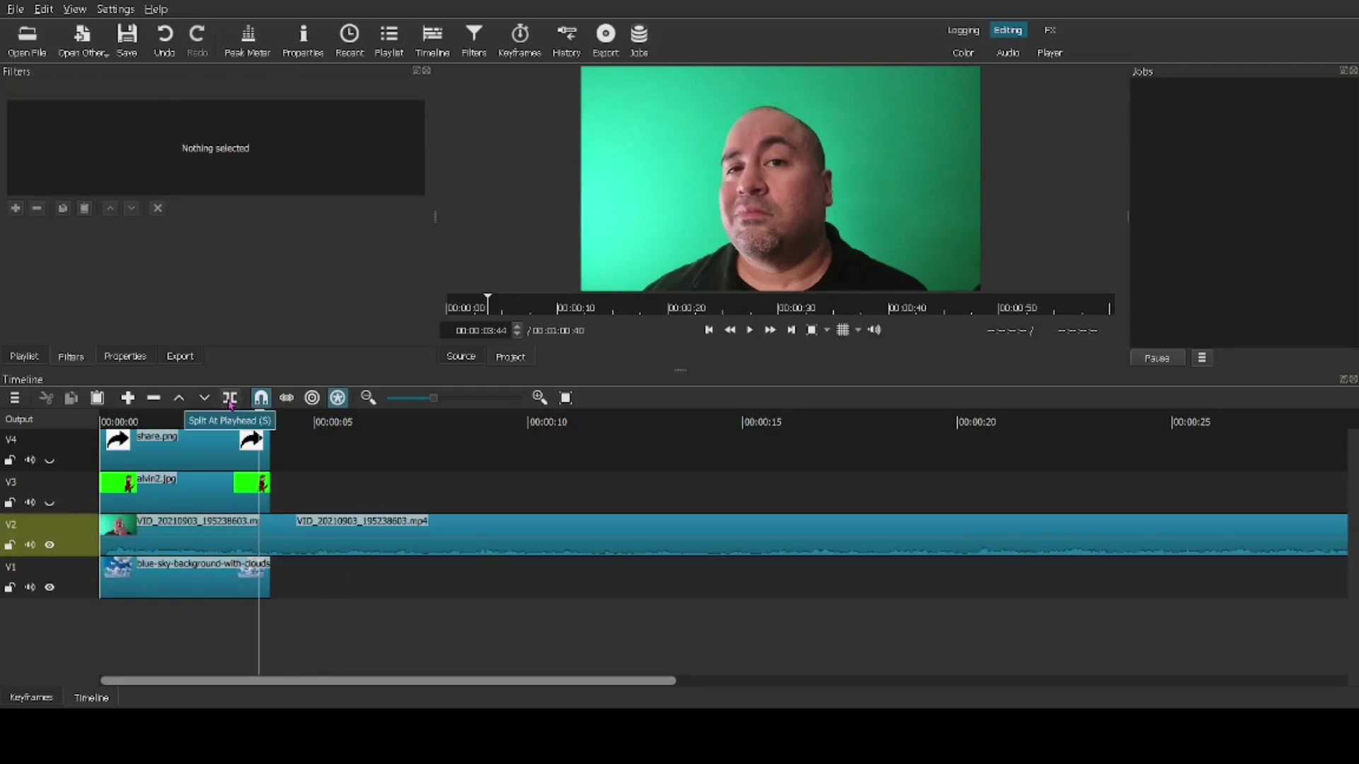
Split the remaining part of the V2 video at 00:00:07:51.
click(285, 422)
drag(289, 423, 441, 421)
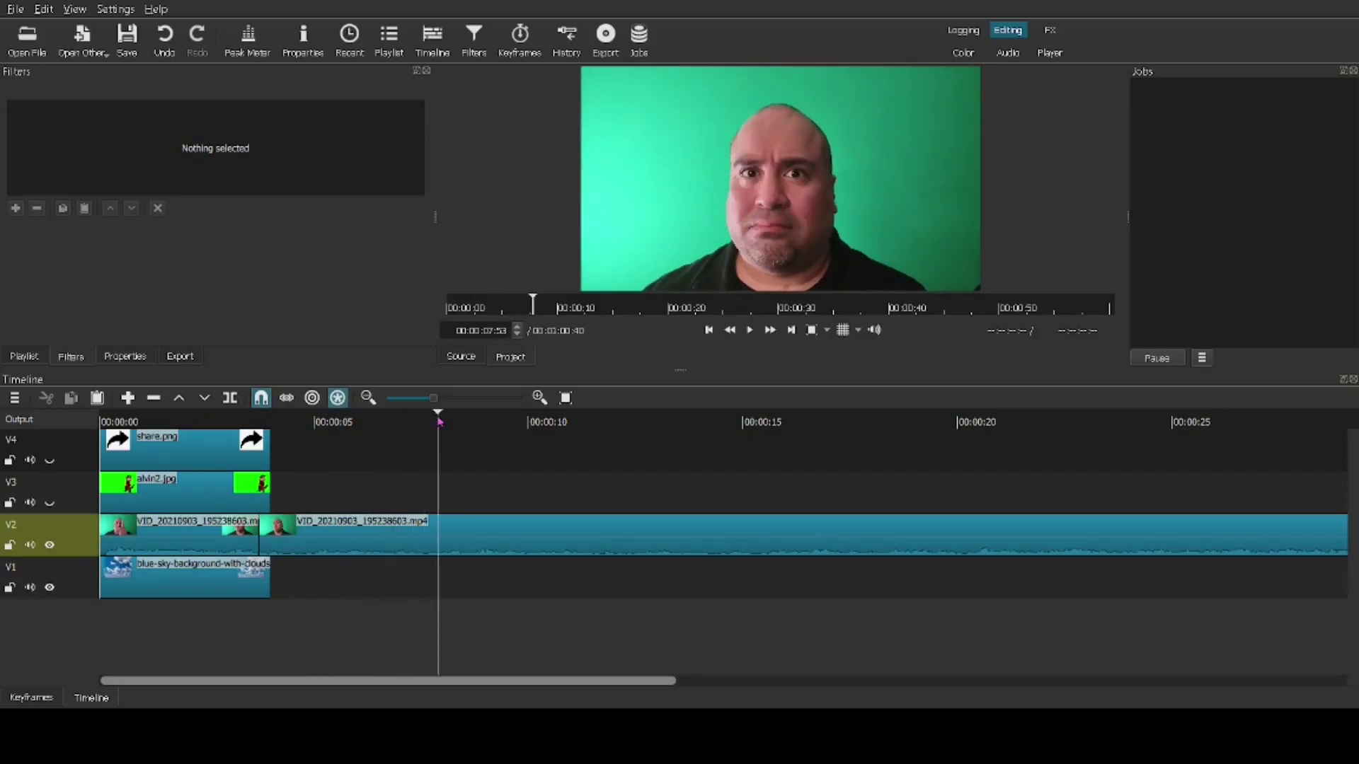
click(350, 534)
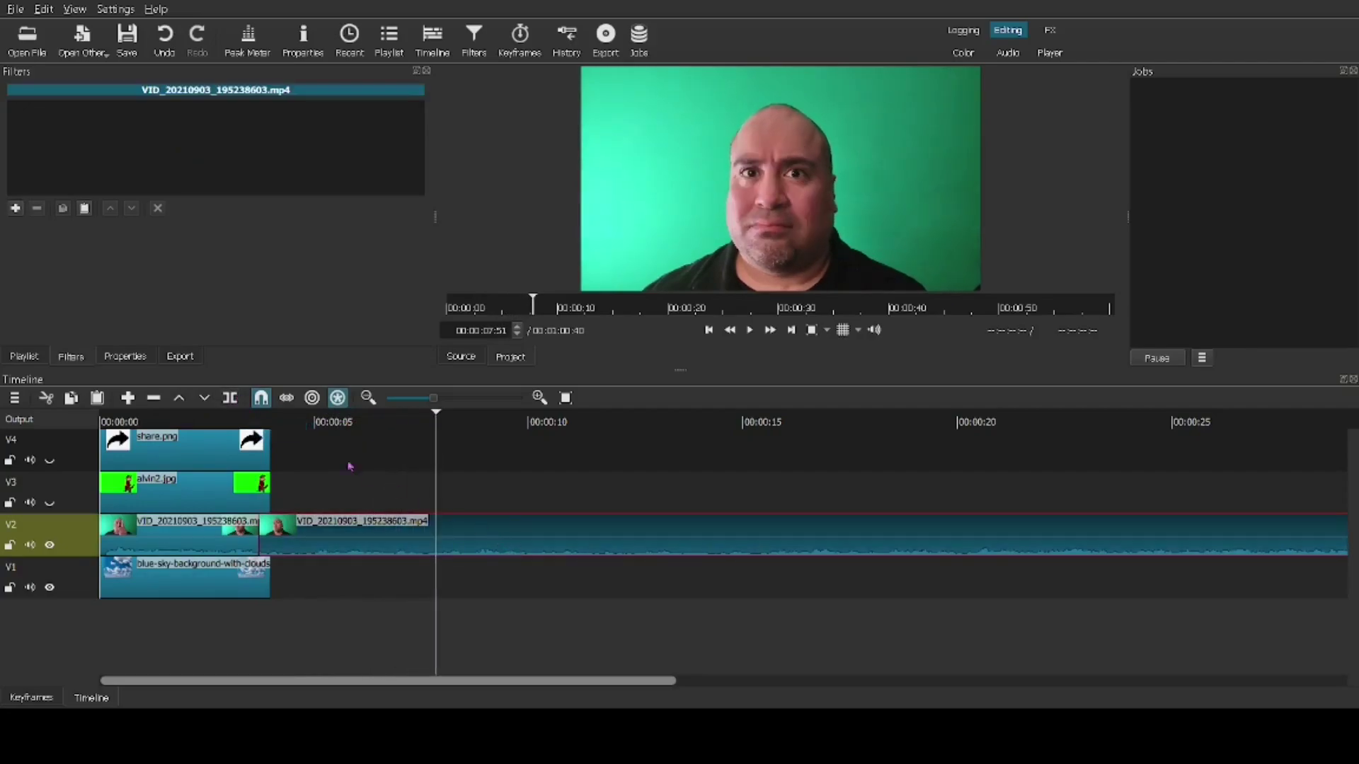
click(230, 399)
Remove the first and last segments of the V2 video with ripple, keeping only the middle segment.
click(188, 544)
right_click(187, 543)
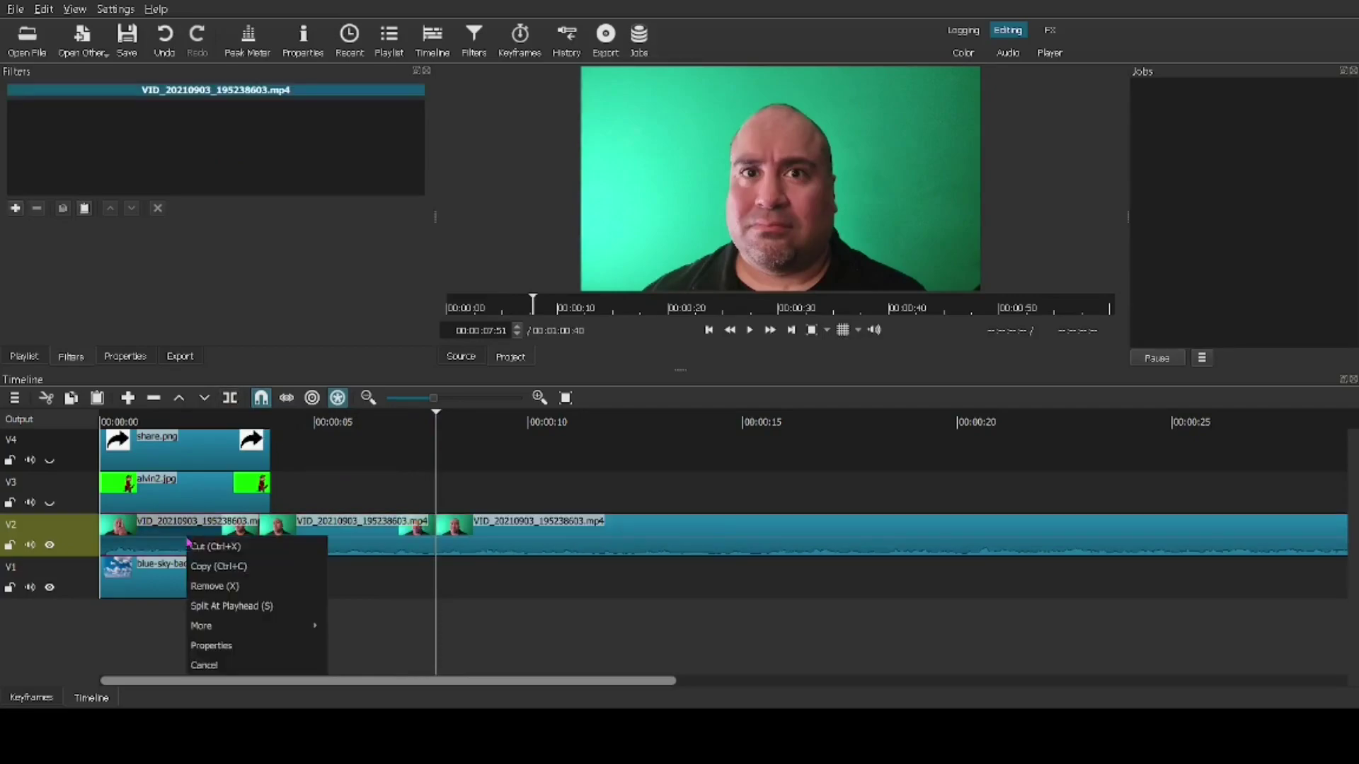
click(205, 546)
click(444, 540)
right_click(443, 540)
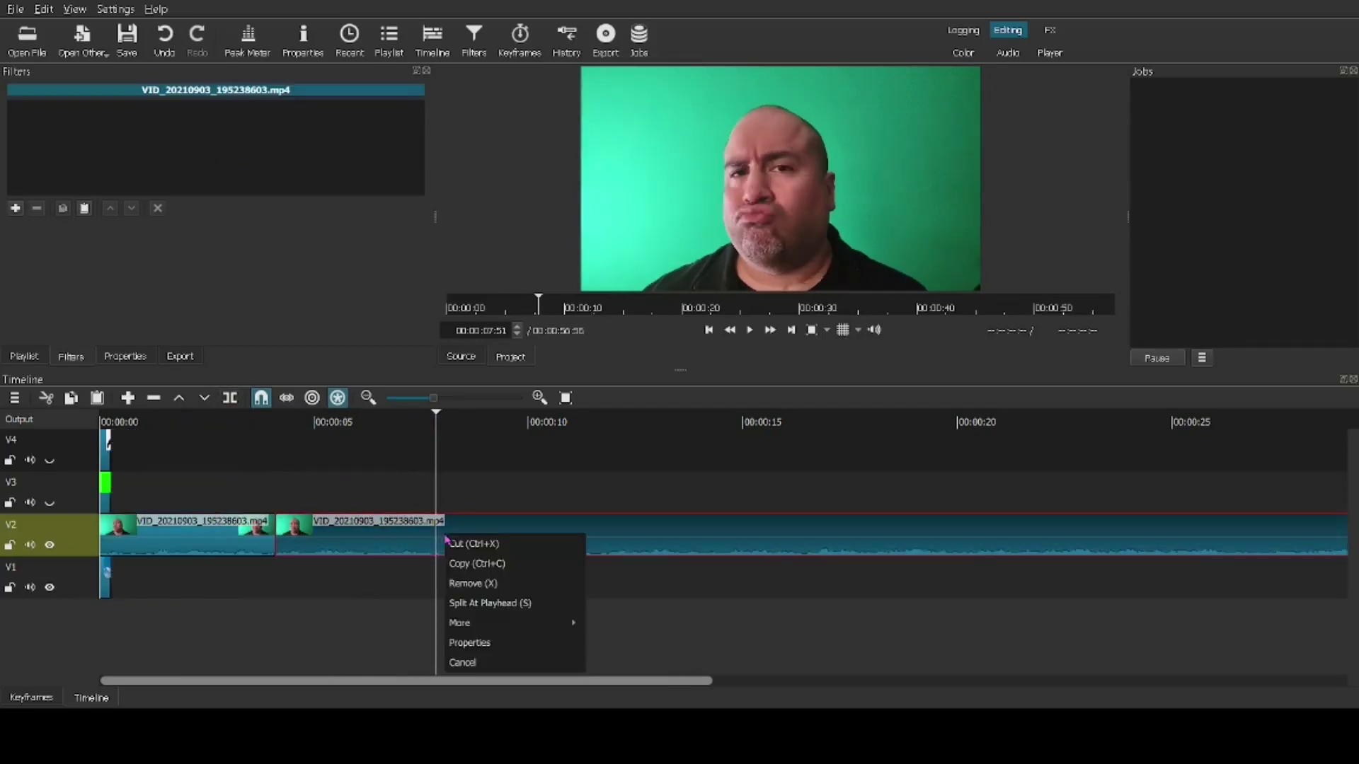
click(484, 584)
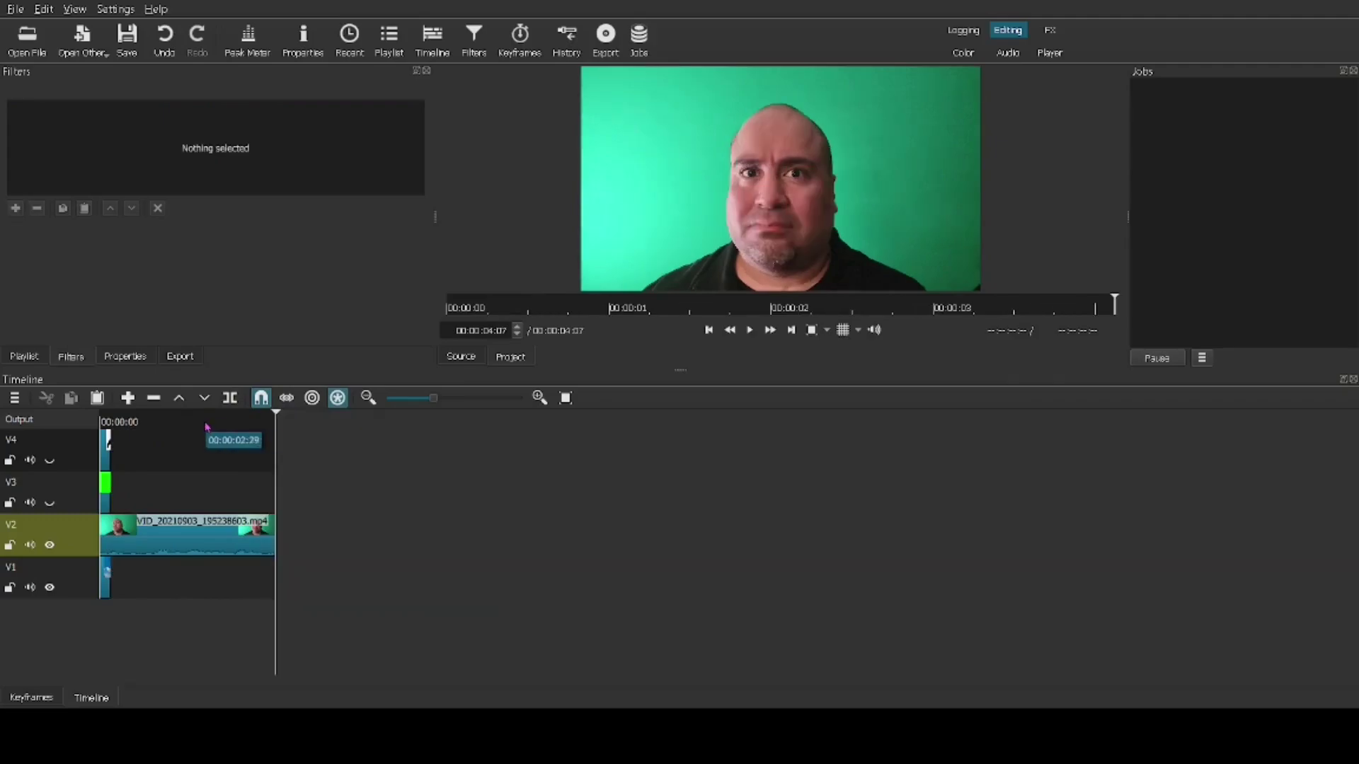
Extend the image clips on V1, V3 and V4 to the end of the video clip and set the playhead to 00:00:01:51.
click(197, 422)
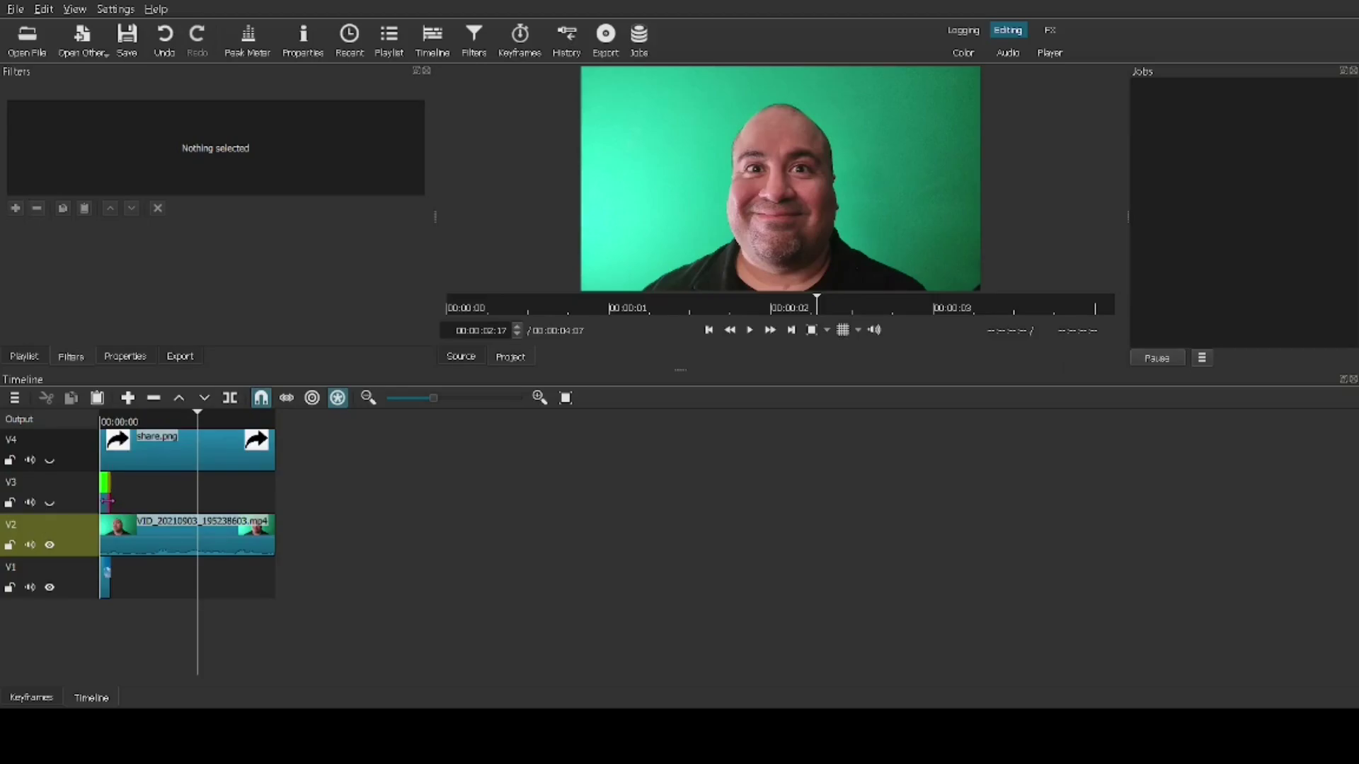
click(178, 424)
click(175, 423)
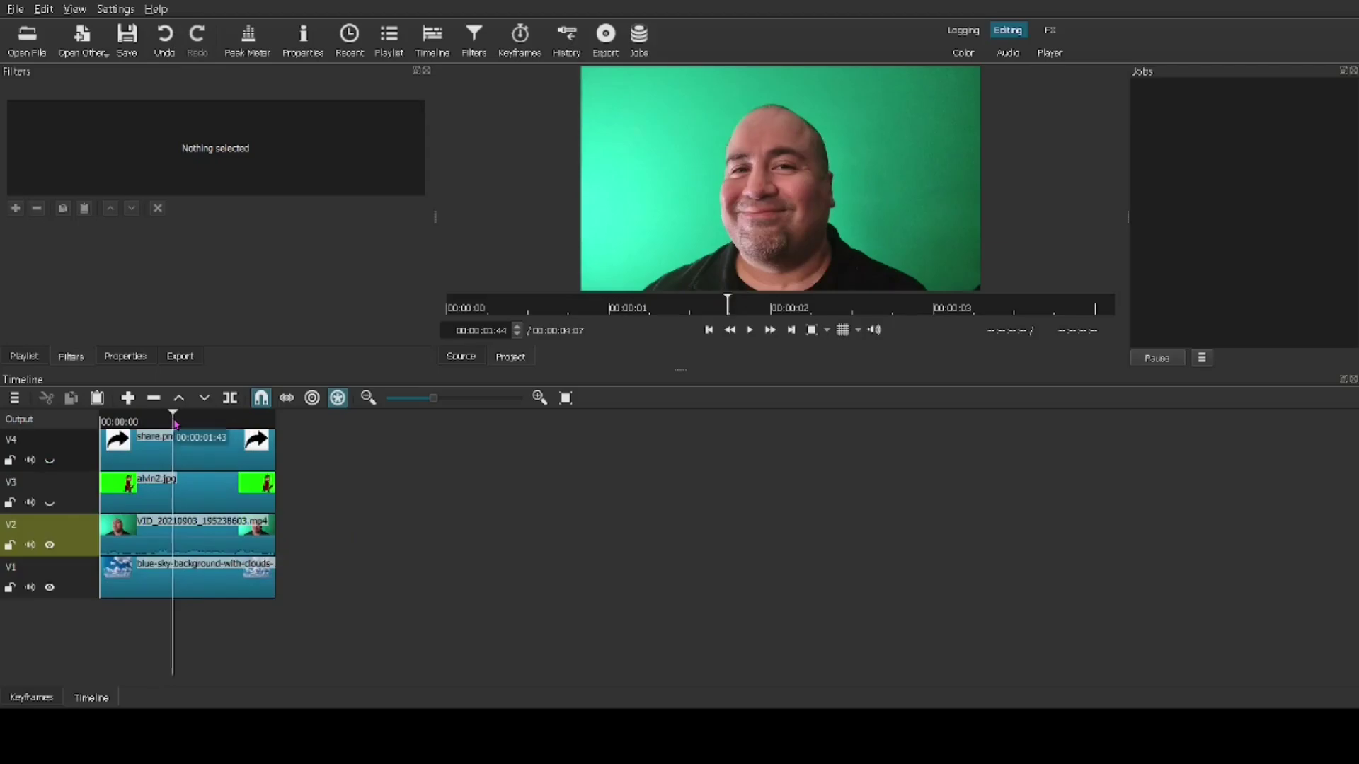
click(181, 424)
mouse_move(183, 424)
mouse_down()
mouse_move(169, 424)
mouse_move(181, 423)
mouse_up()
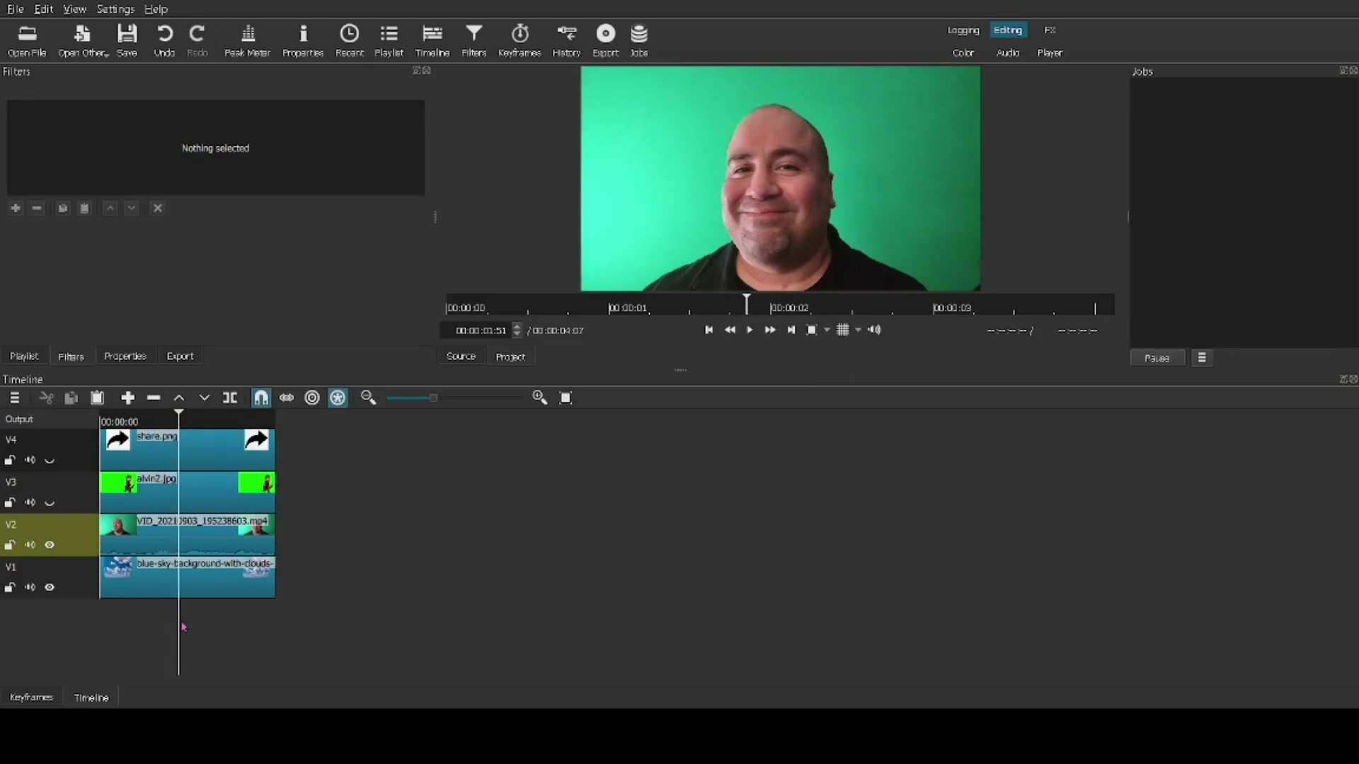
Add the Chroma Key: Advanced filter to the green-screen video clip on track V2.
click(204, 582)
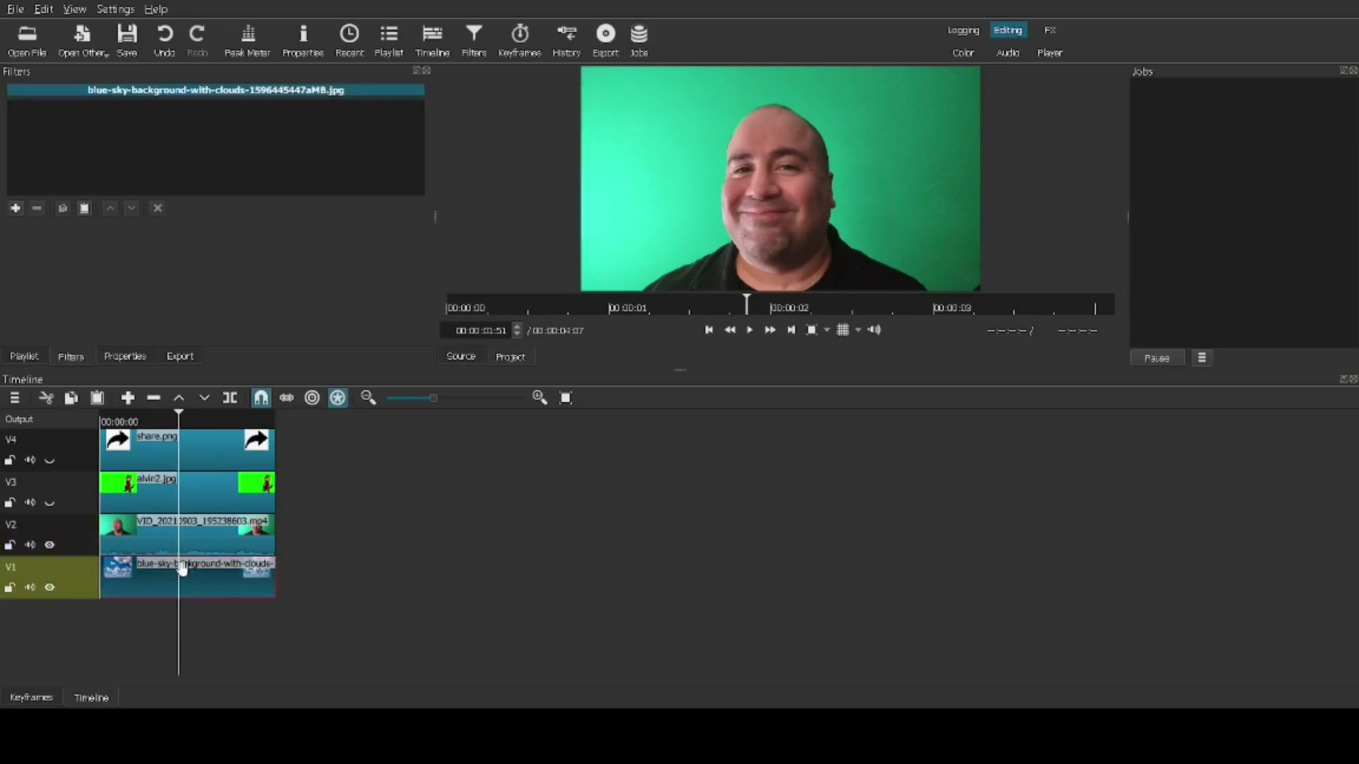
click(210, 549)
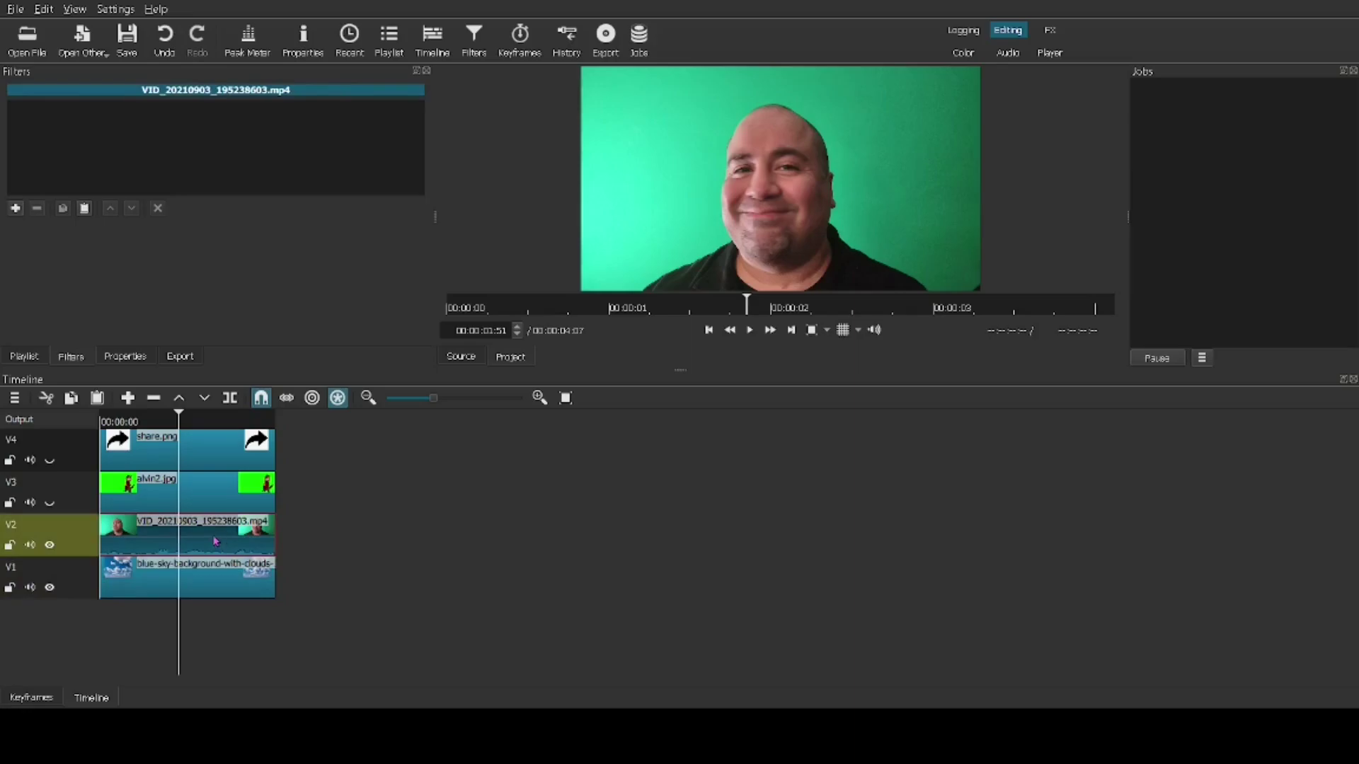
click(15, 208)
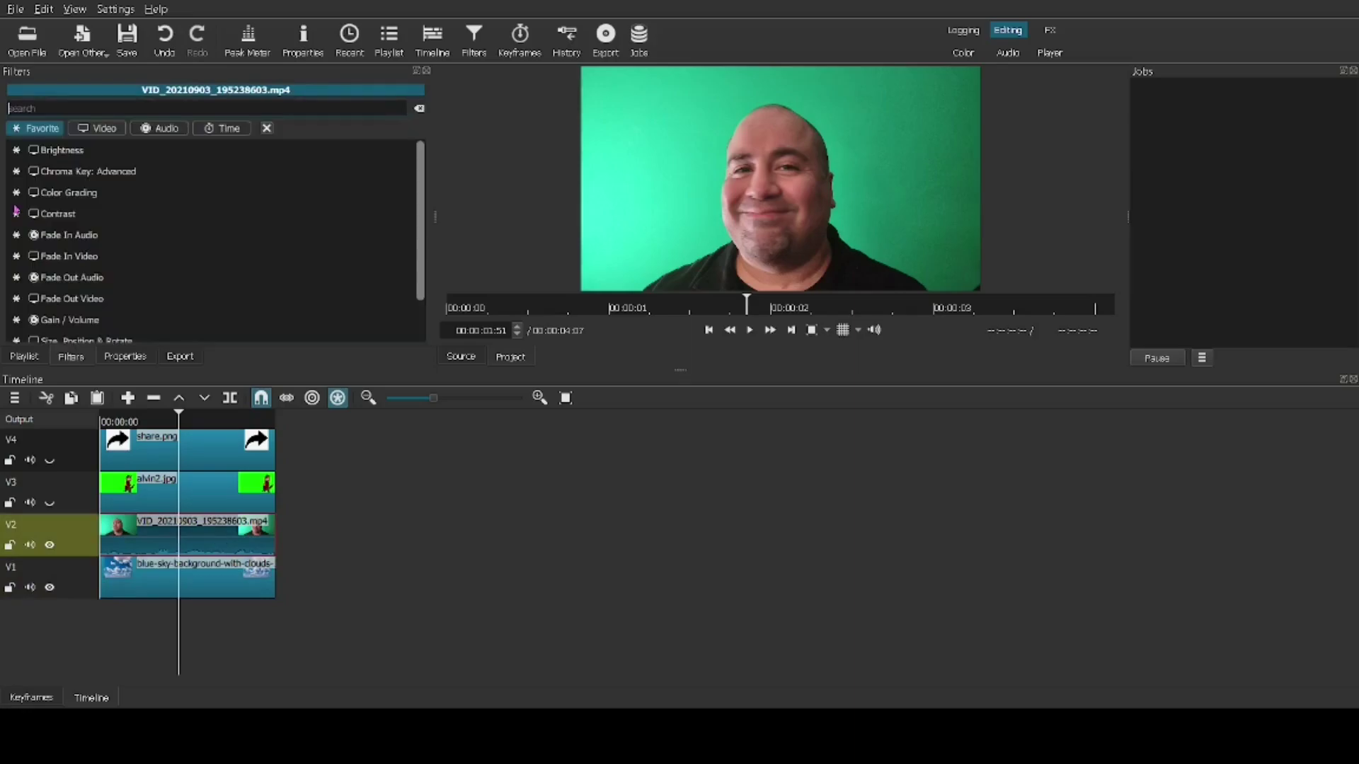
click(118, 175)
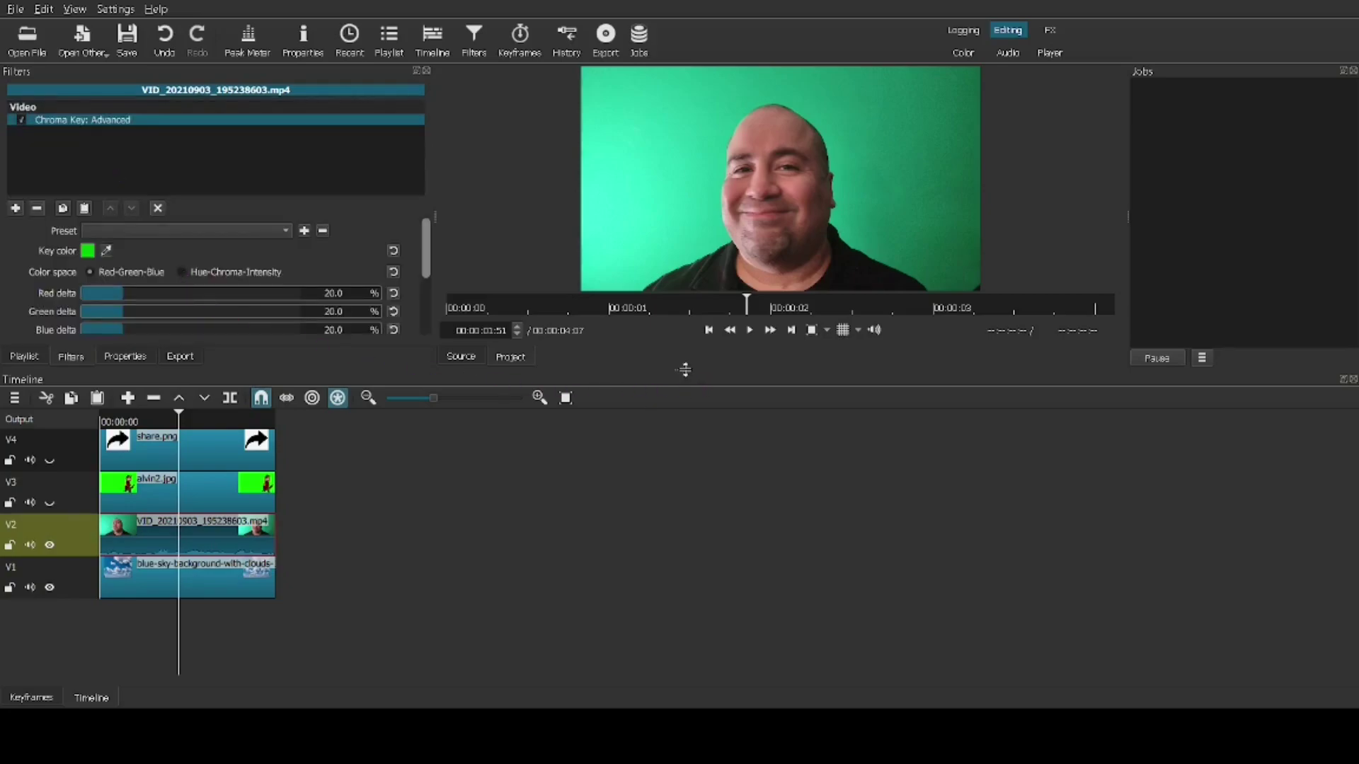
Set the chroma key's color space to Hue-Chroma-Intensity and sample its key color from the green backdrop beside the man's face.
drag(684, 369, 676, 439)
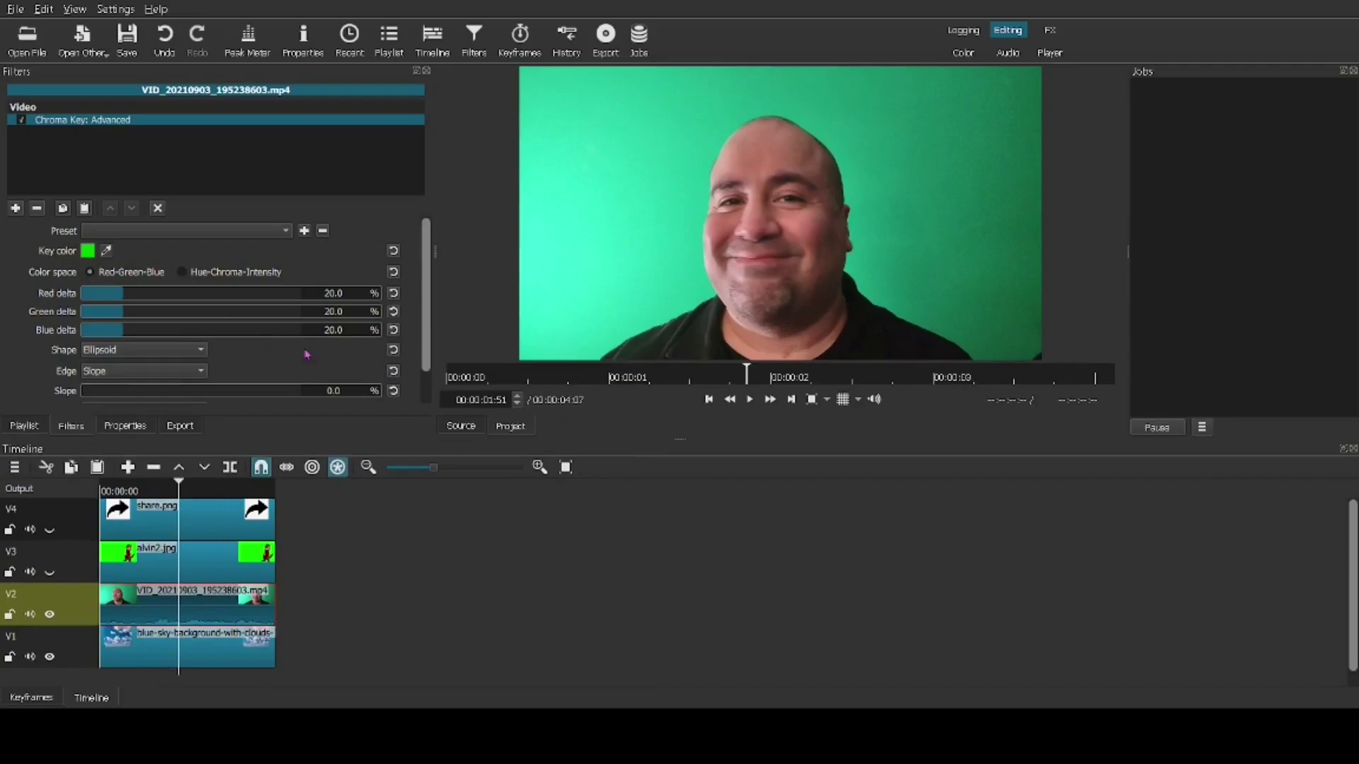
click(182, 272)
click(106, 250)
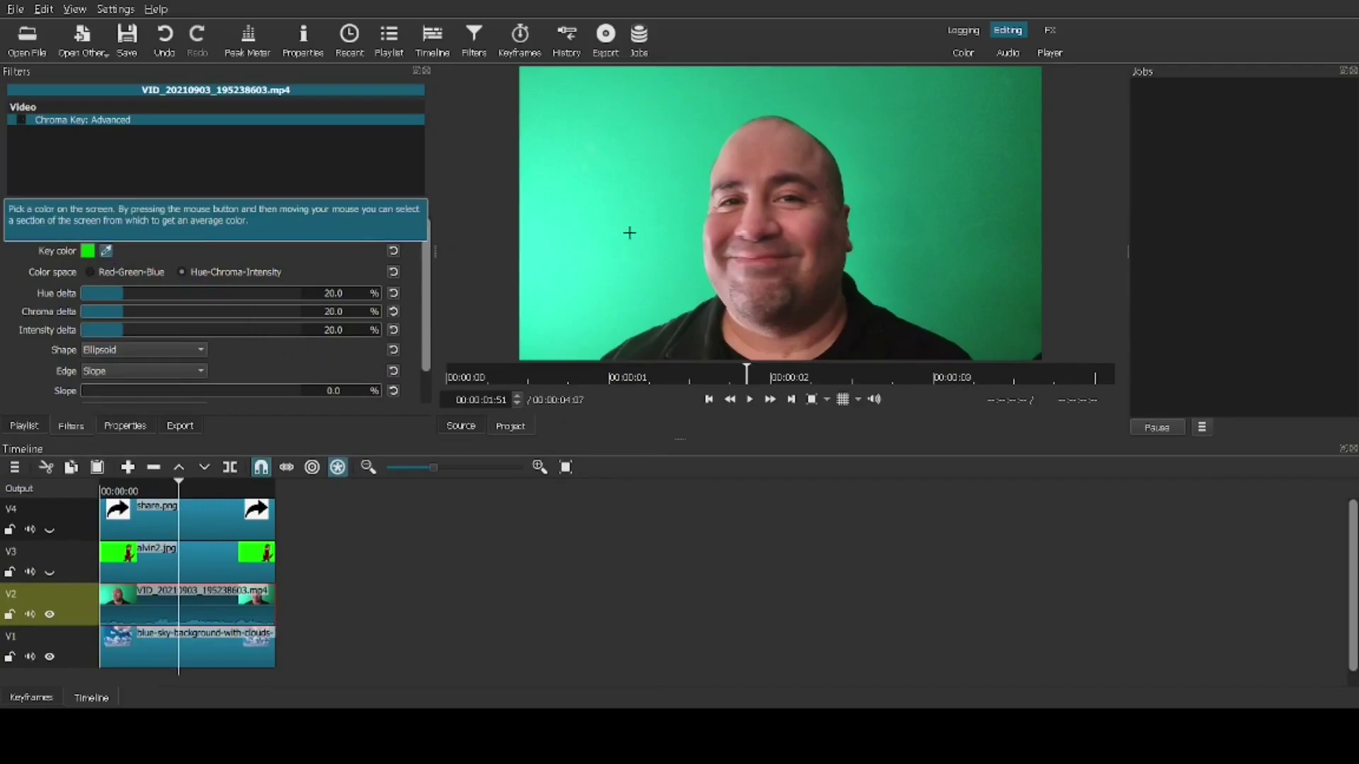
click(653, 230)
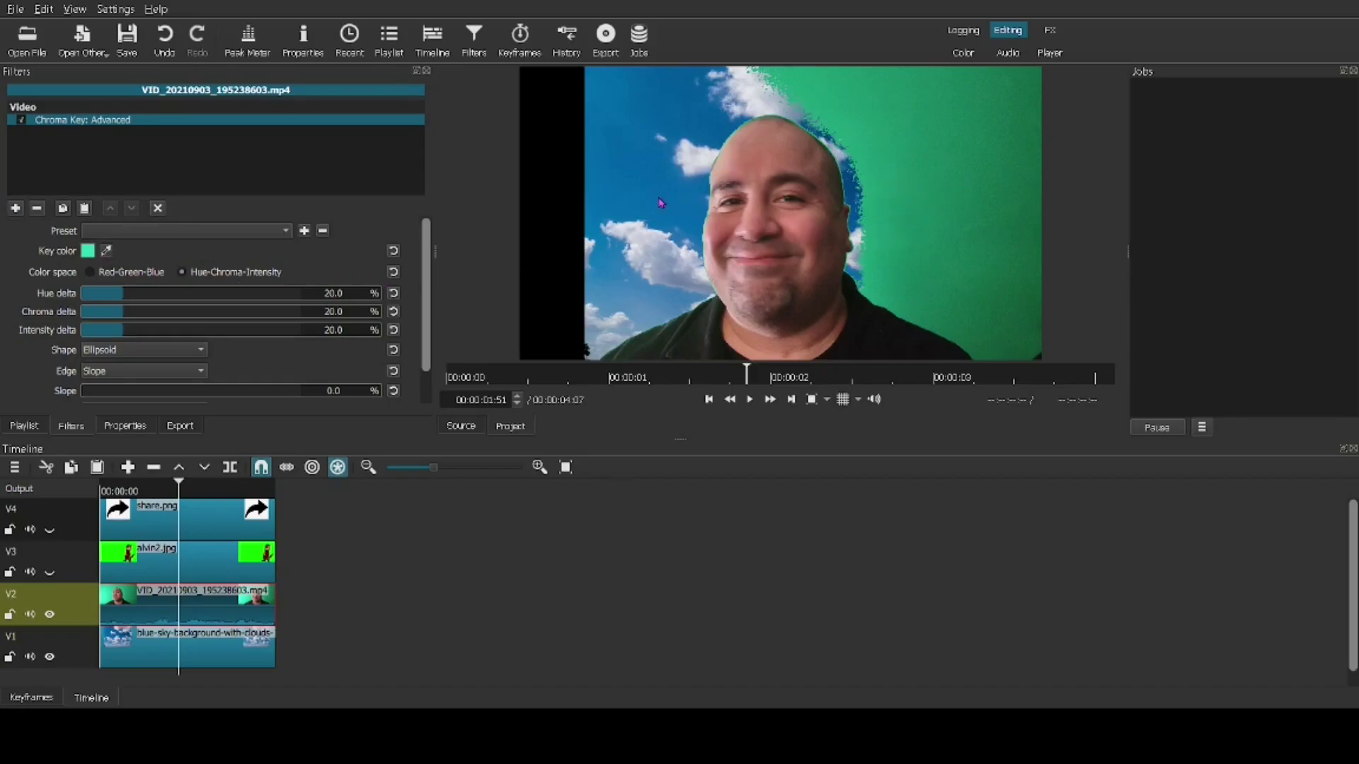
Hide track V2 and add the Size, Position & Rotate filter to the blue-sky image on V1.
click(49, 616)
click(135, 654)
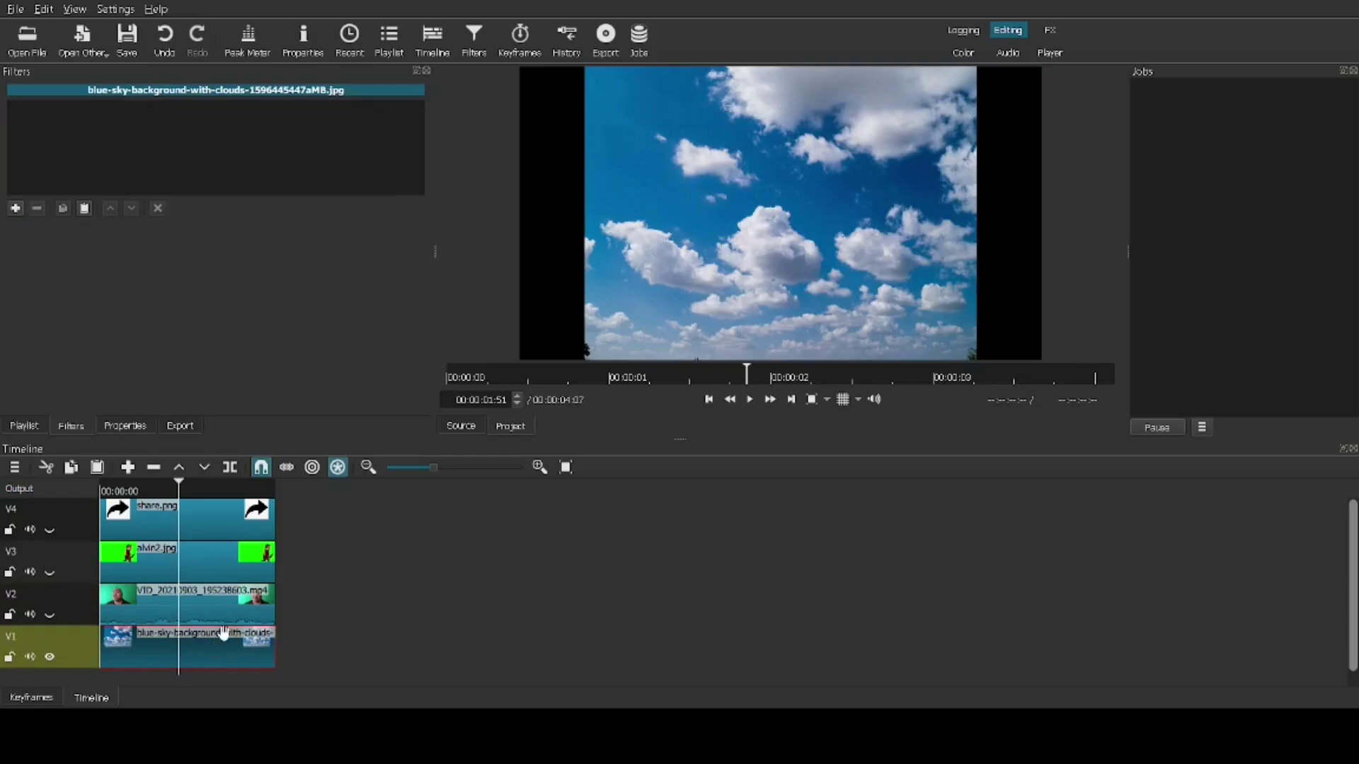
click(15, 209)
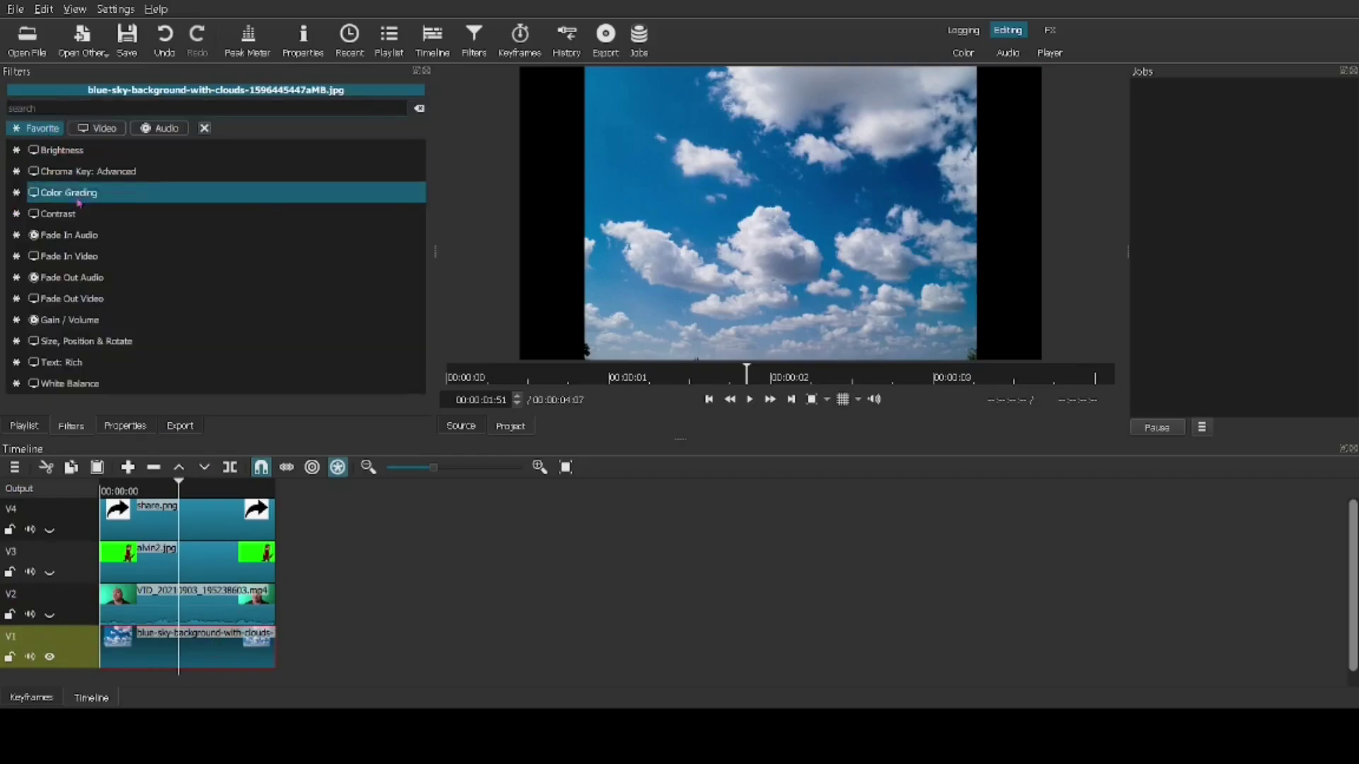
click(144, 346)
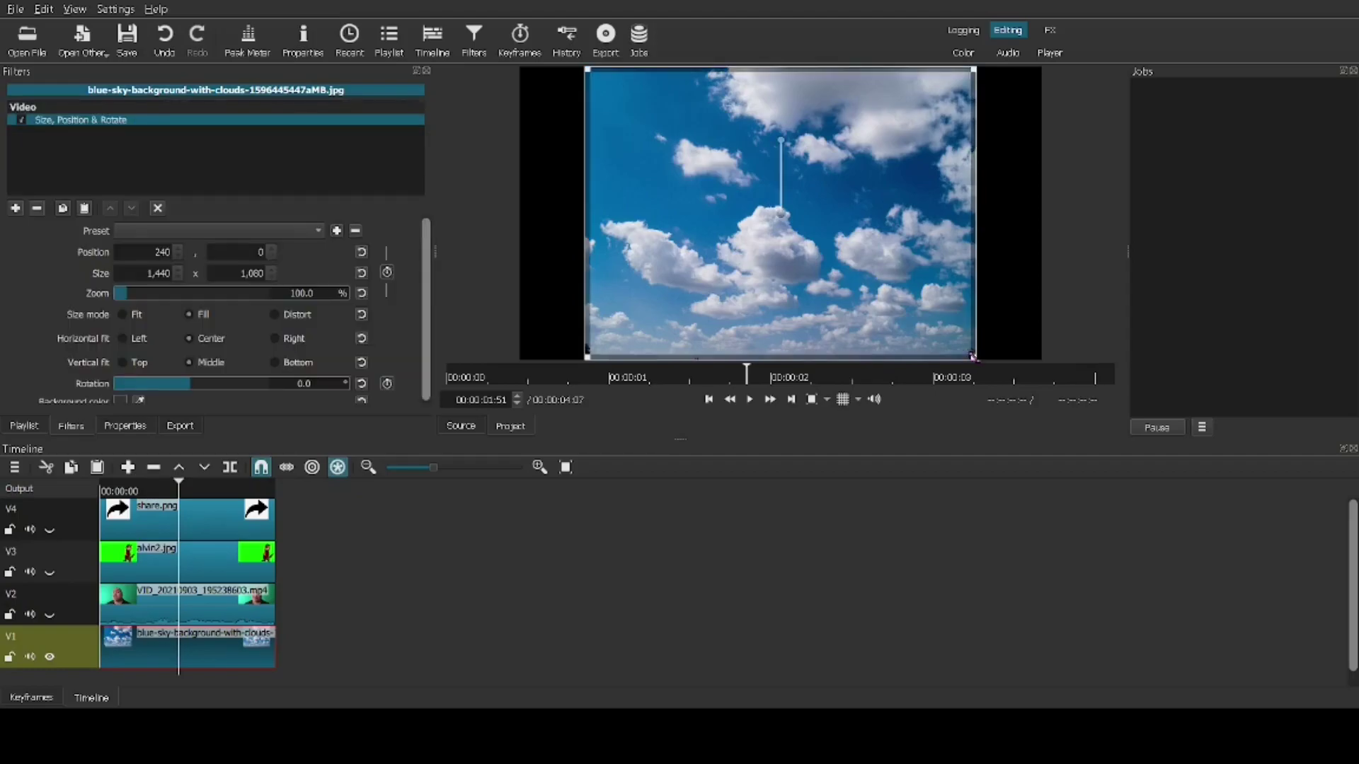
Scale the sky image to about 2592 x 1944 at position about -267, -531 to fill the frame, and show track V2 again.
drag(973, 358, 819, 237)
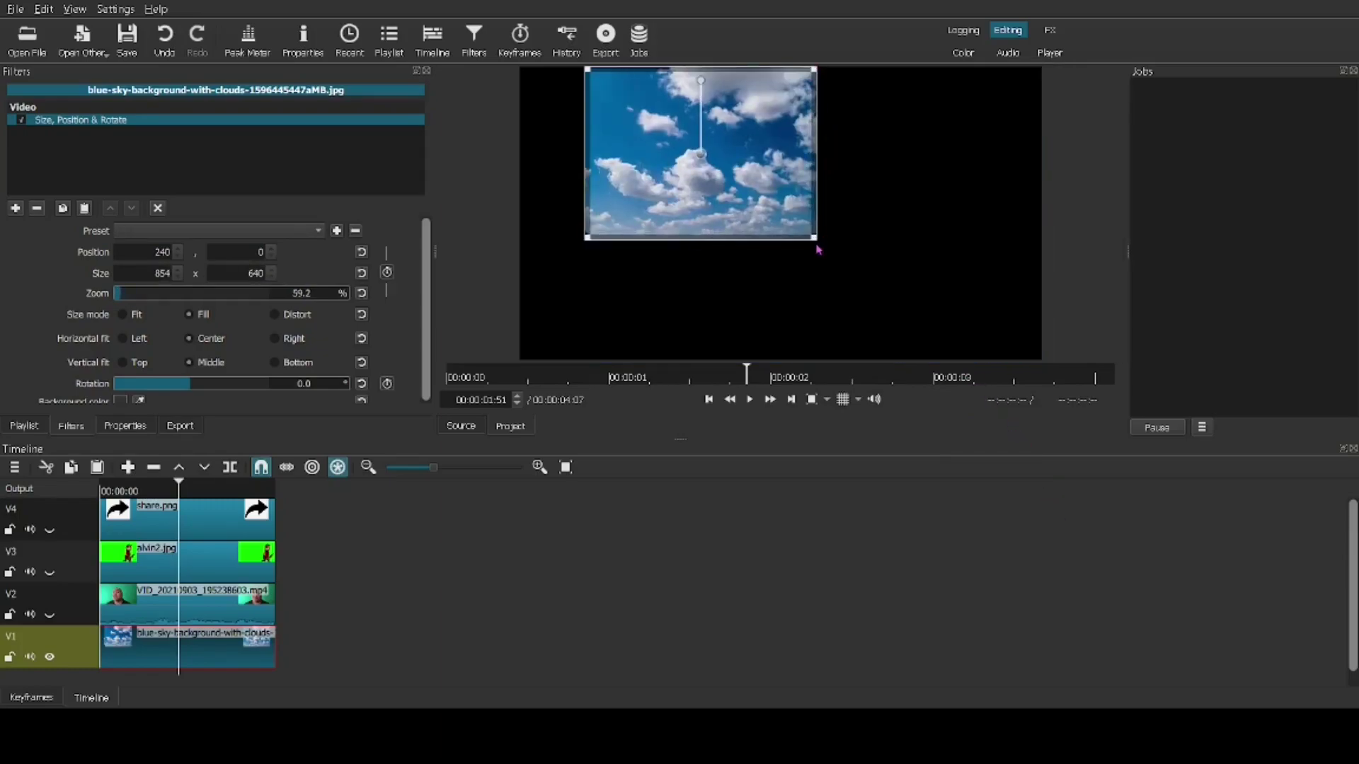
drag(813, 236, 969, 365)
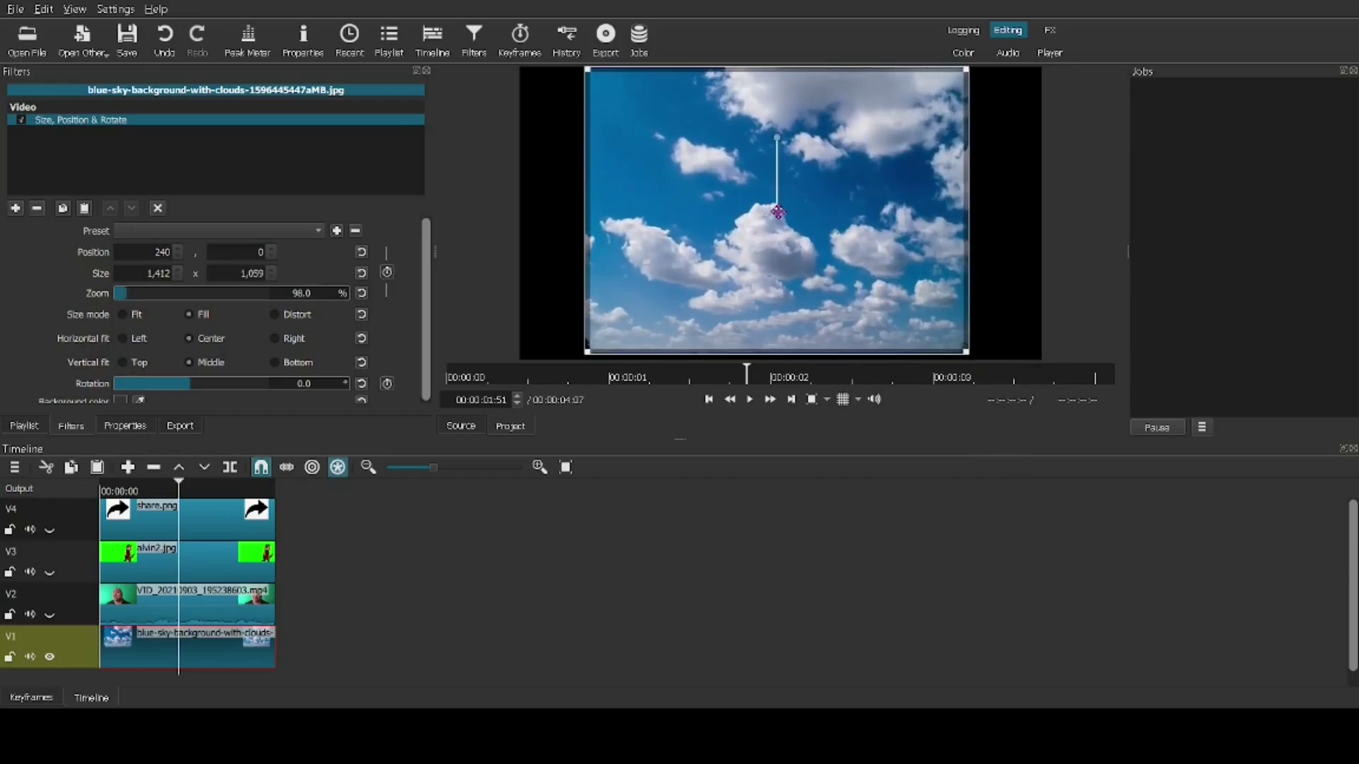
drag(777, 209, 721, 210)
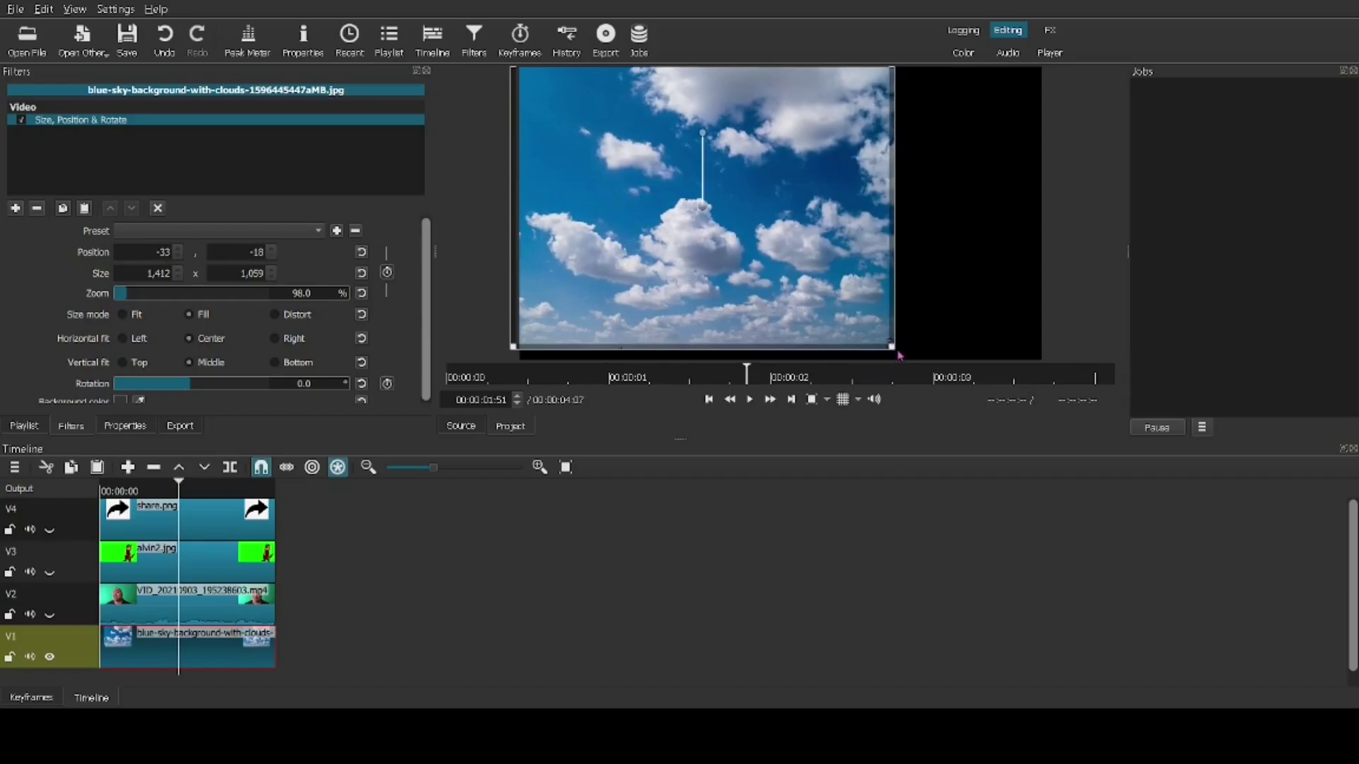
drag(899, 355, 1063, 405)
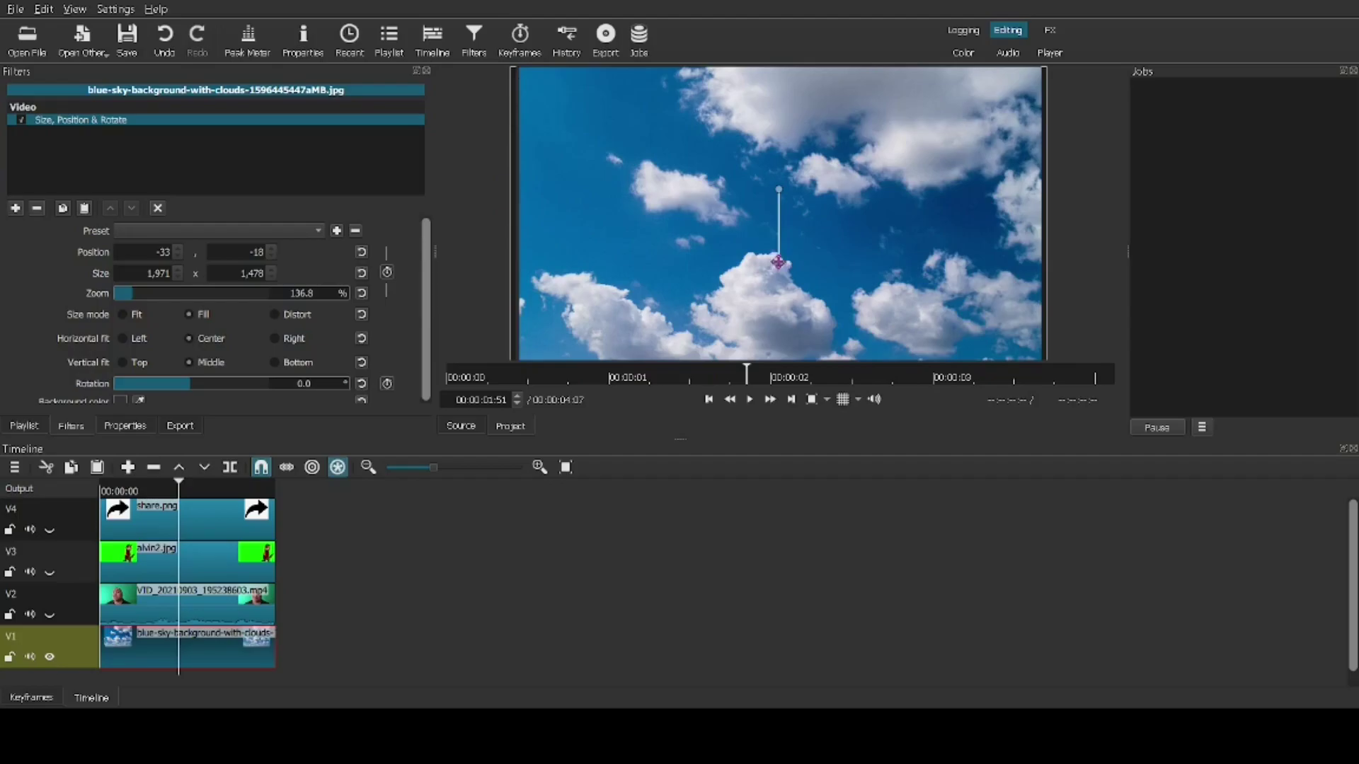
drag(785, 264, 558, 97)
drag(838, 320, 764, 339)
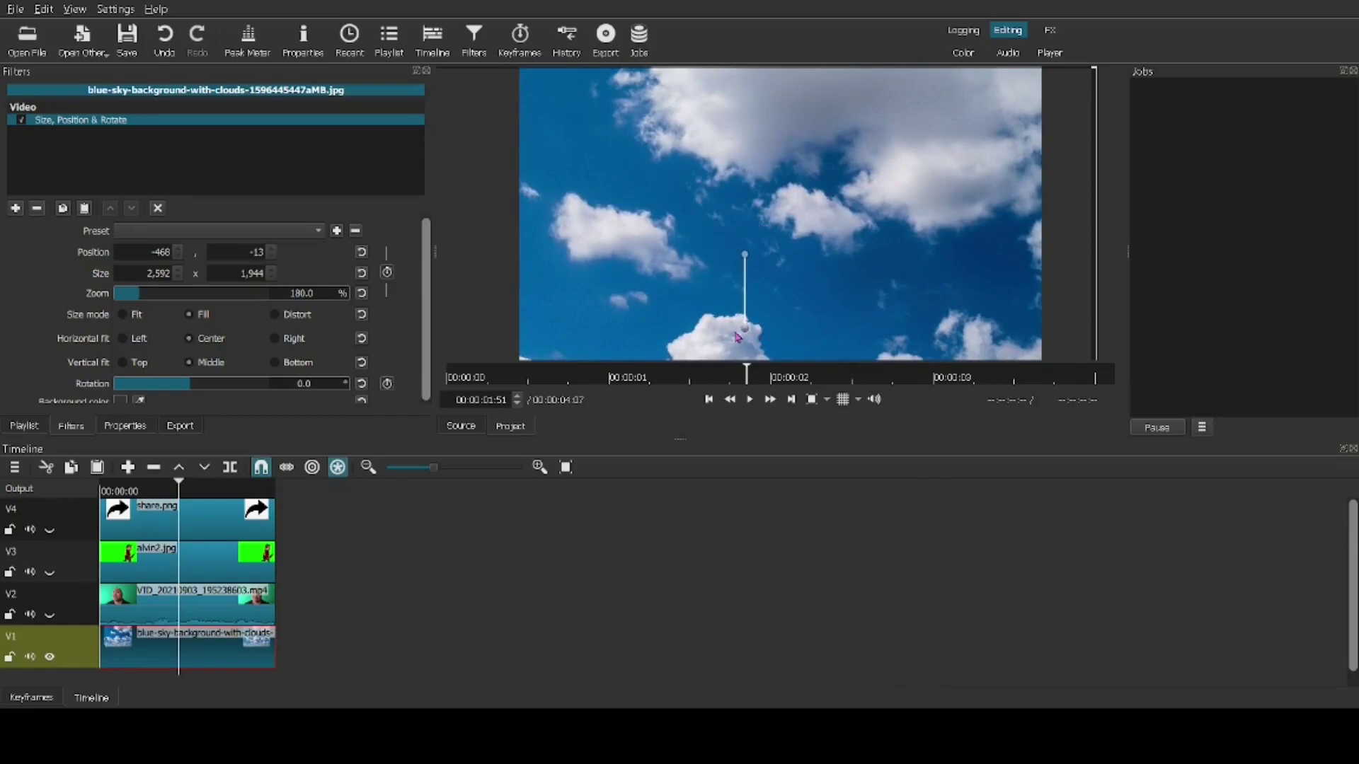
drag(743, 329, 807, 186)
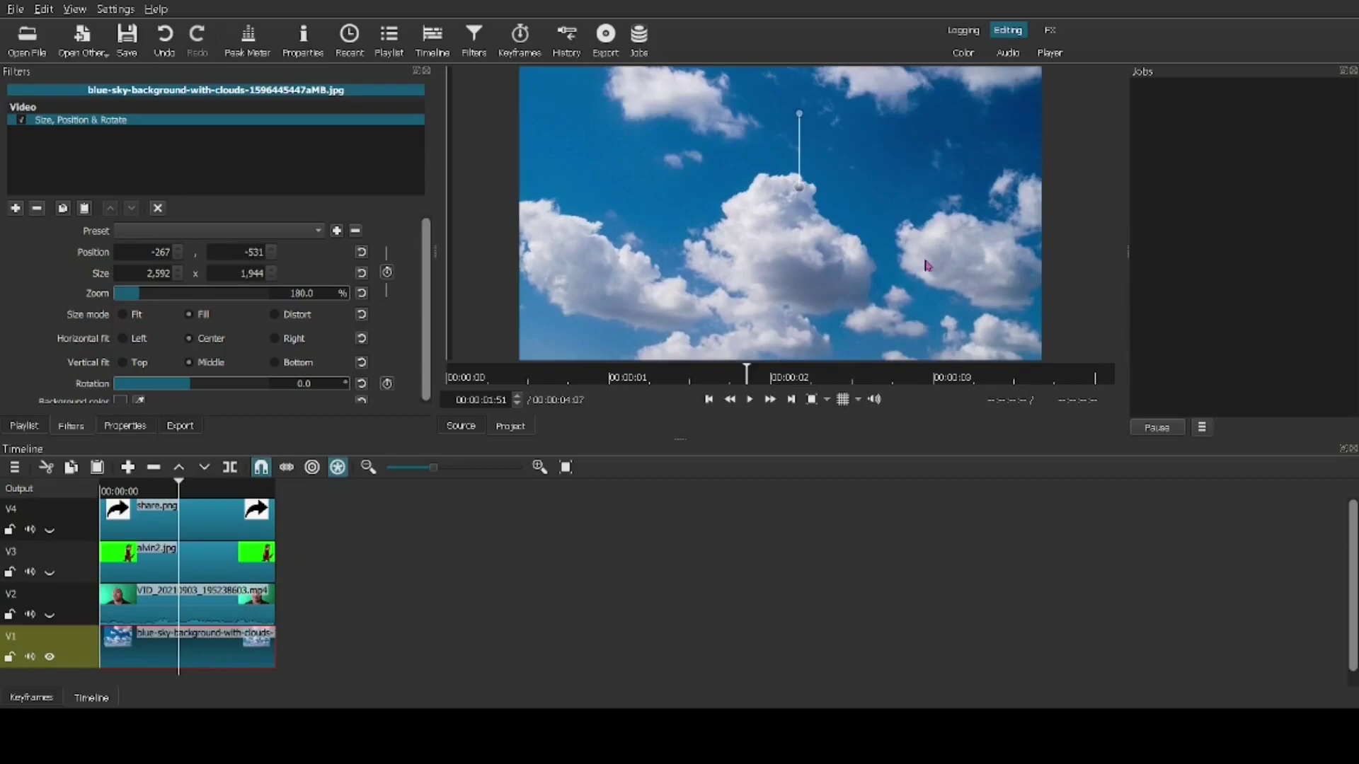
click(50, 614)
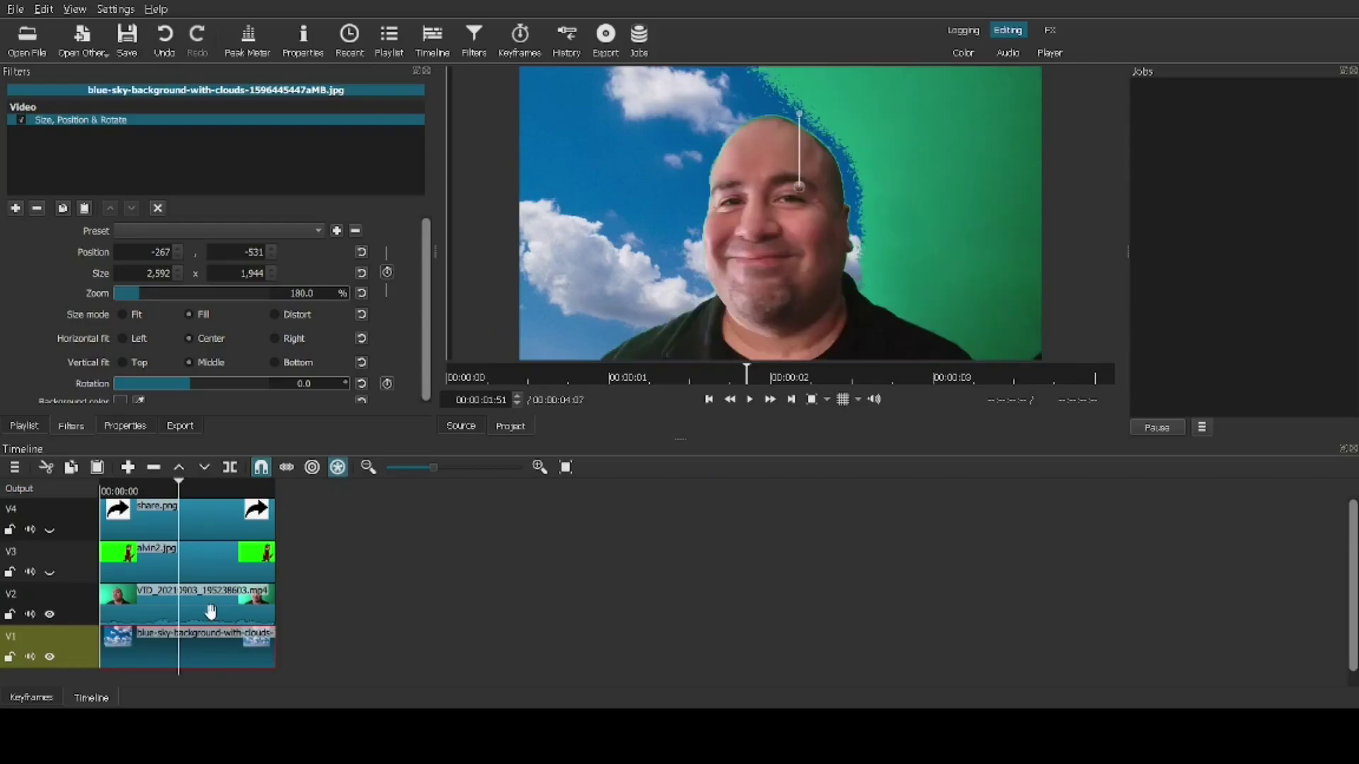
Set the V2 clip's chroma key operation to Minimum, with hue delta about 9.2%, chroma delta 43.3% and intensity delta 44.6%.
click(211, 611)
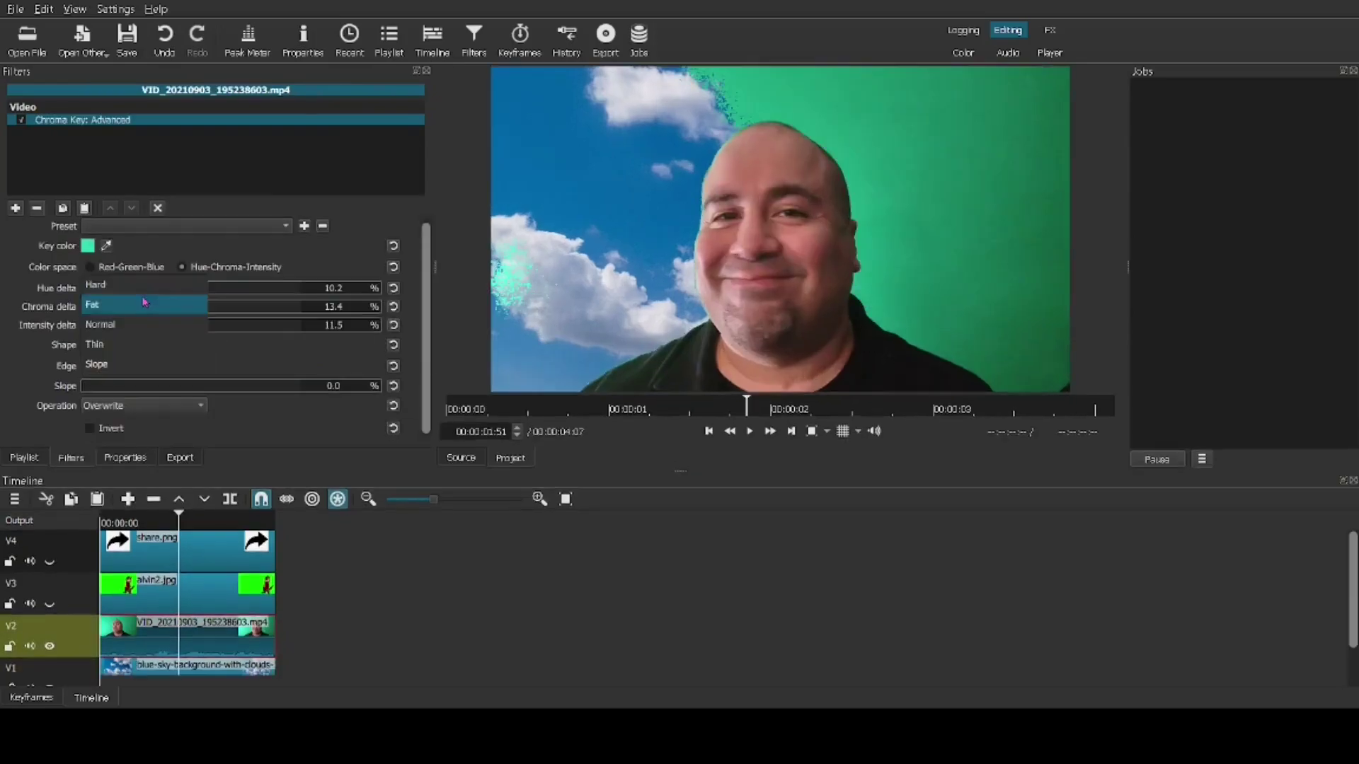
click(141, 405)
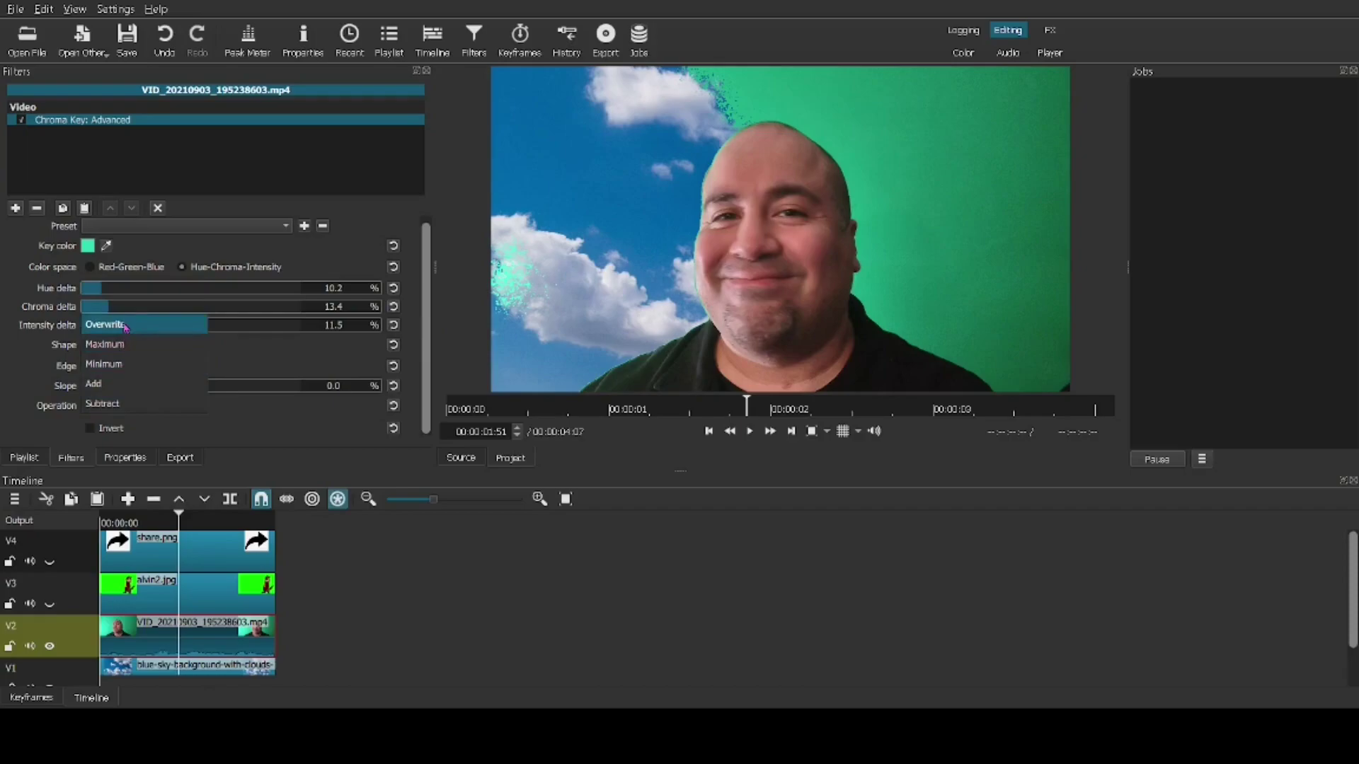
click(126, 357)
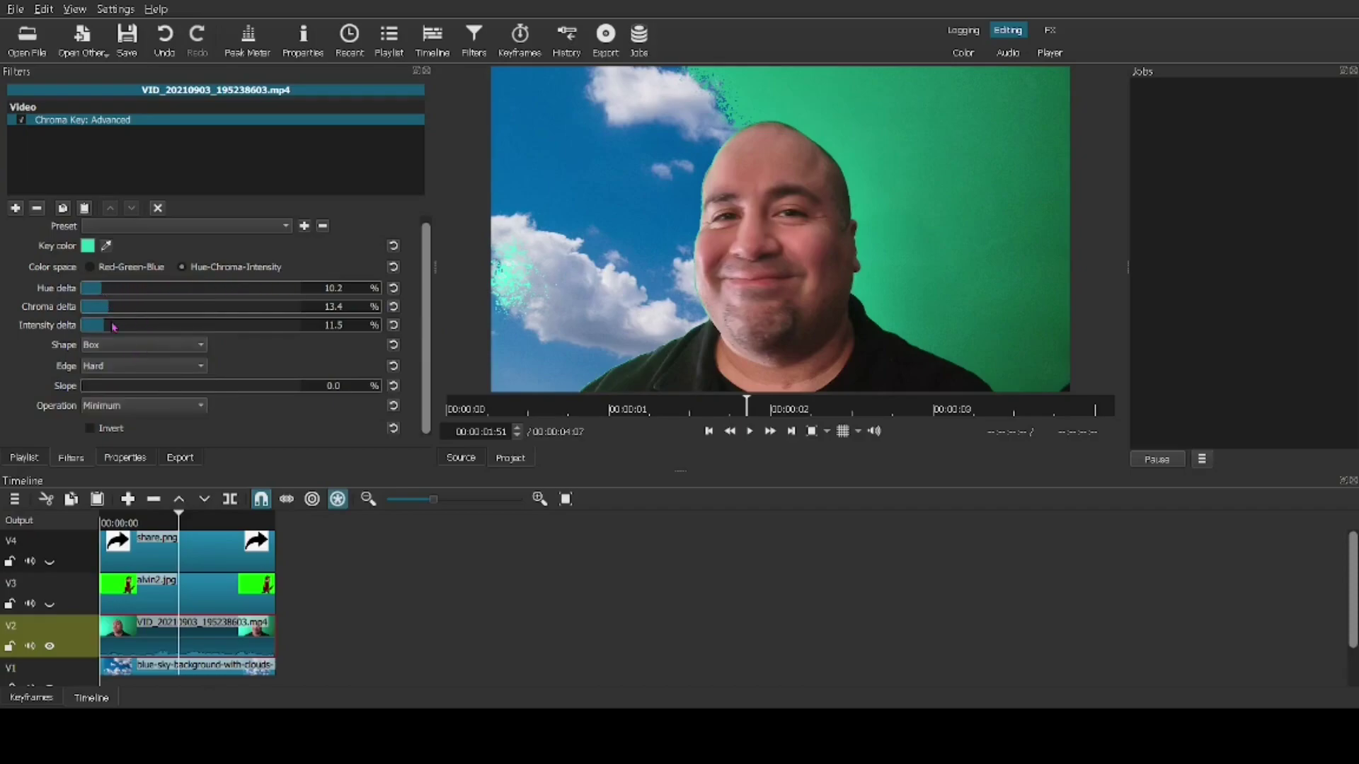
drag(114, 327, 182, 327)
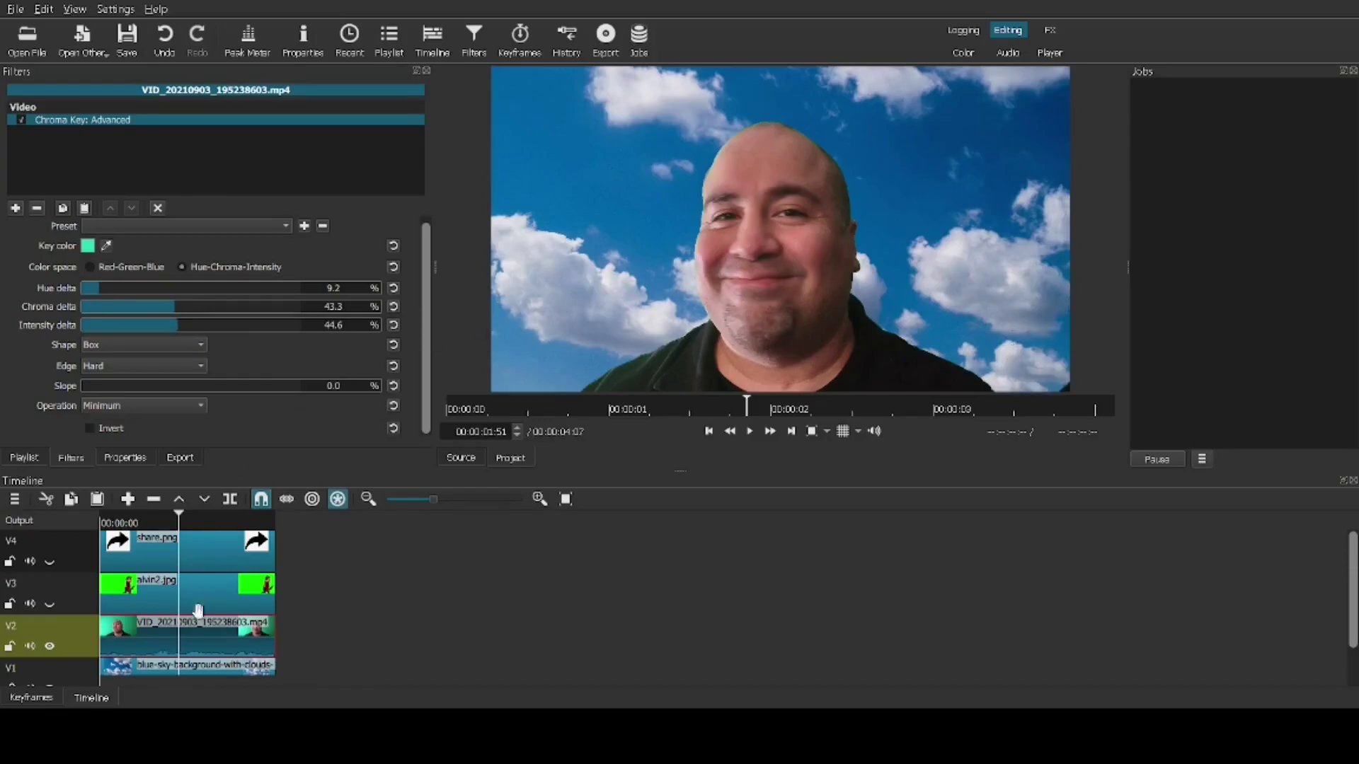
Add Size, Position & Rotate to the V2 clip and shrink it to about 1039 x 585 at position about -157, 498.
click(15, 208)
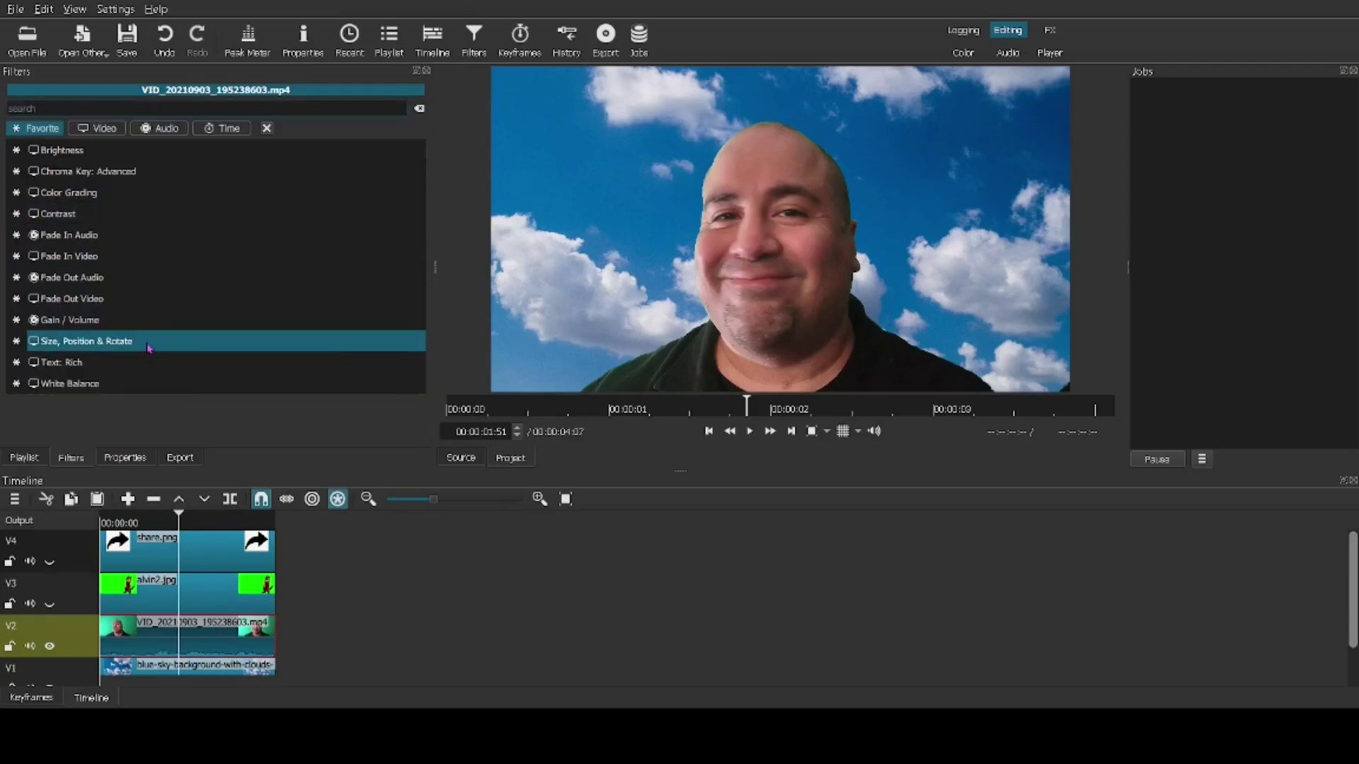
click(149, 346)
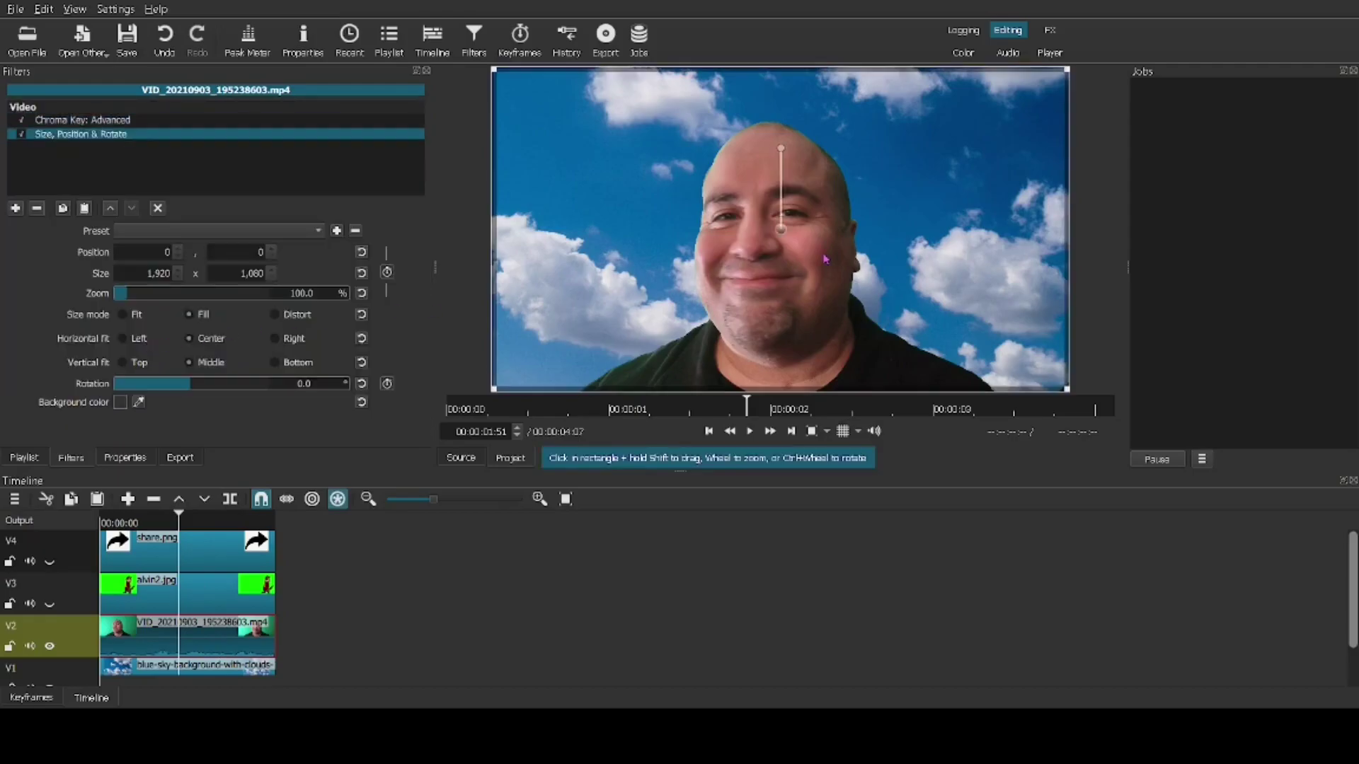
scroll(825, 259, down, 5)
drag(825, 259, 616, 316)
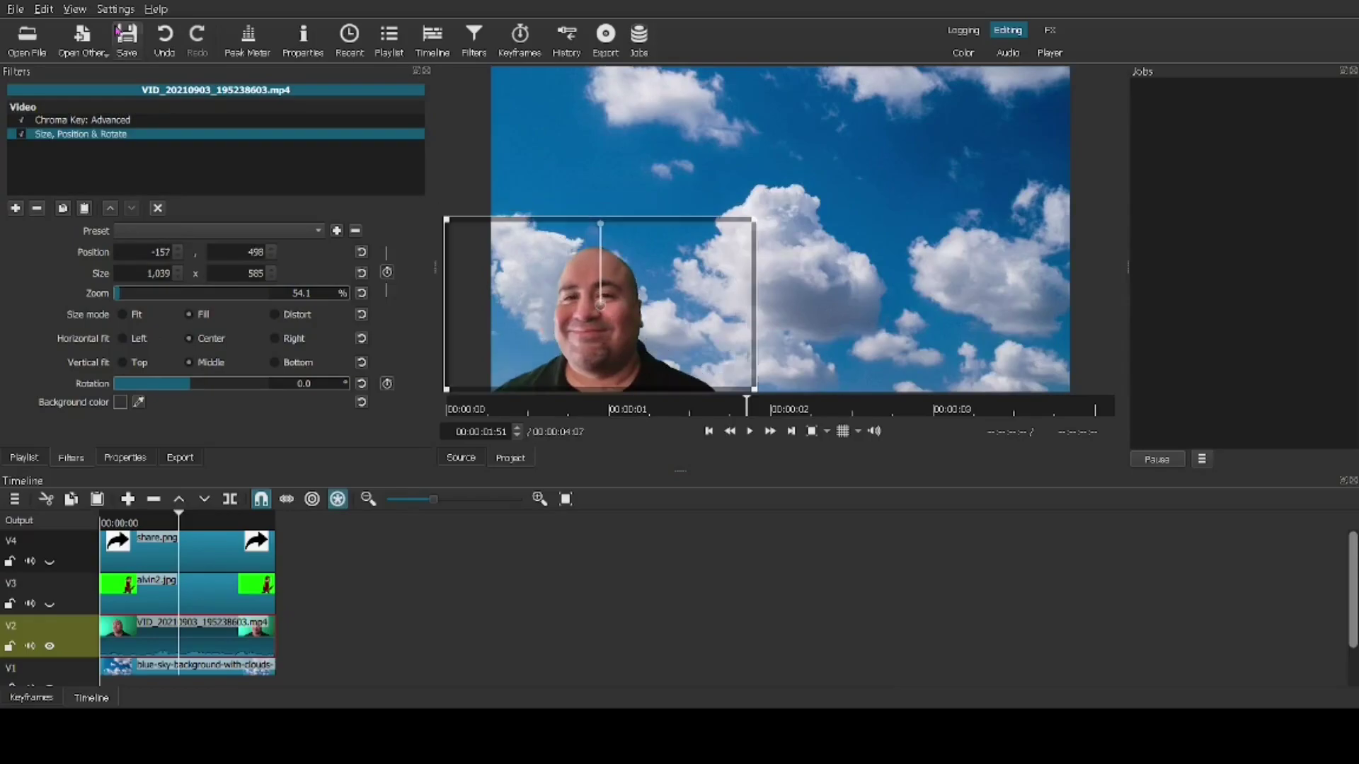
Preview track V3 by showing and hiding it, and compare the V2 clip with its chroma key off and on.
click(204, 599)
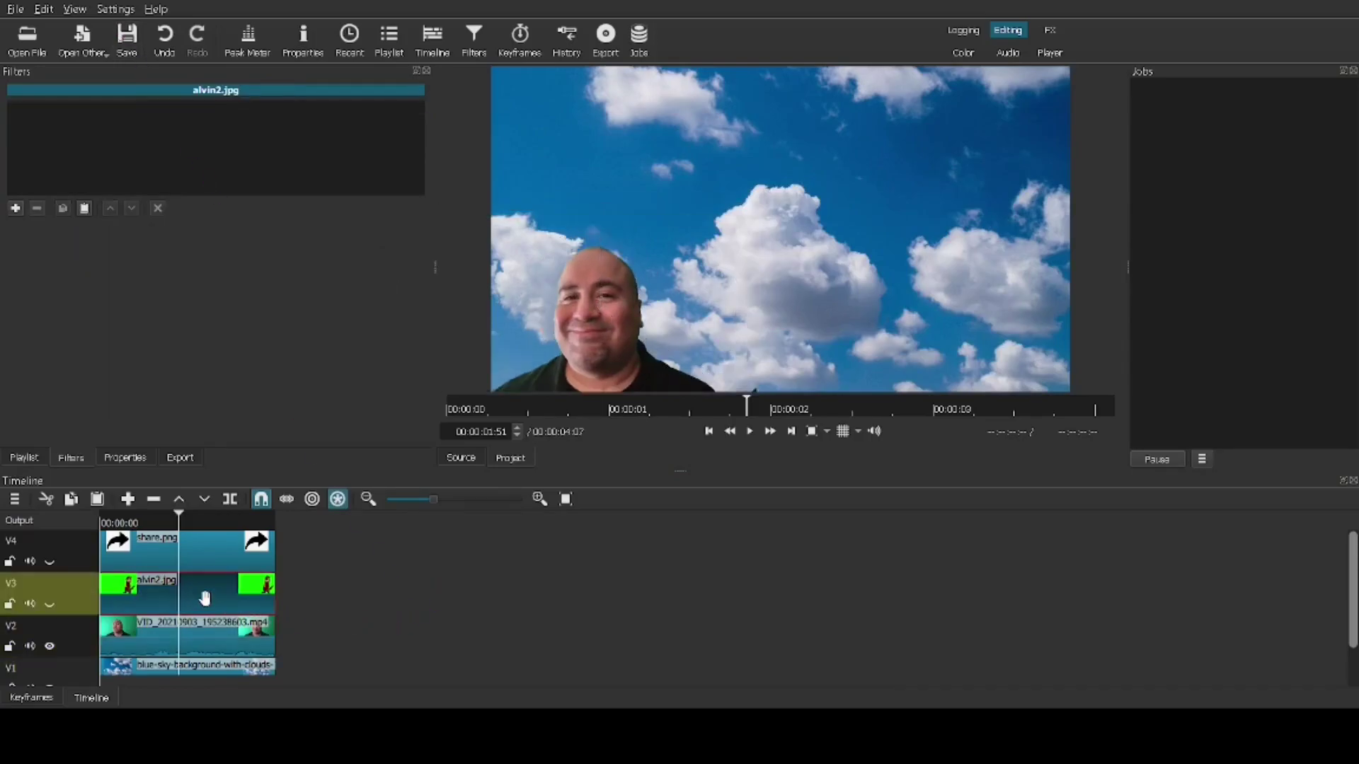
click(49, 603)
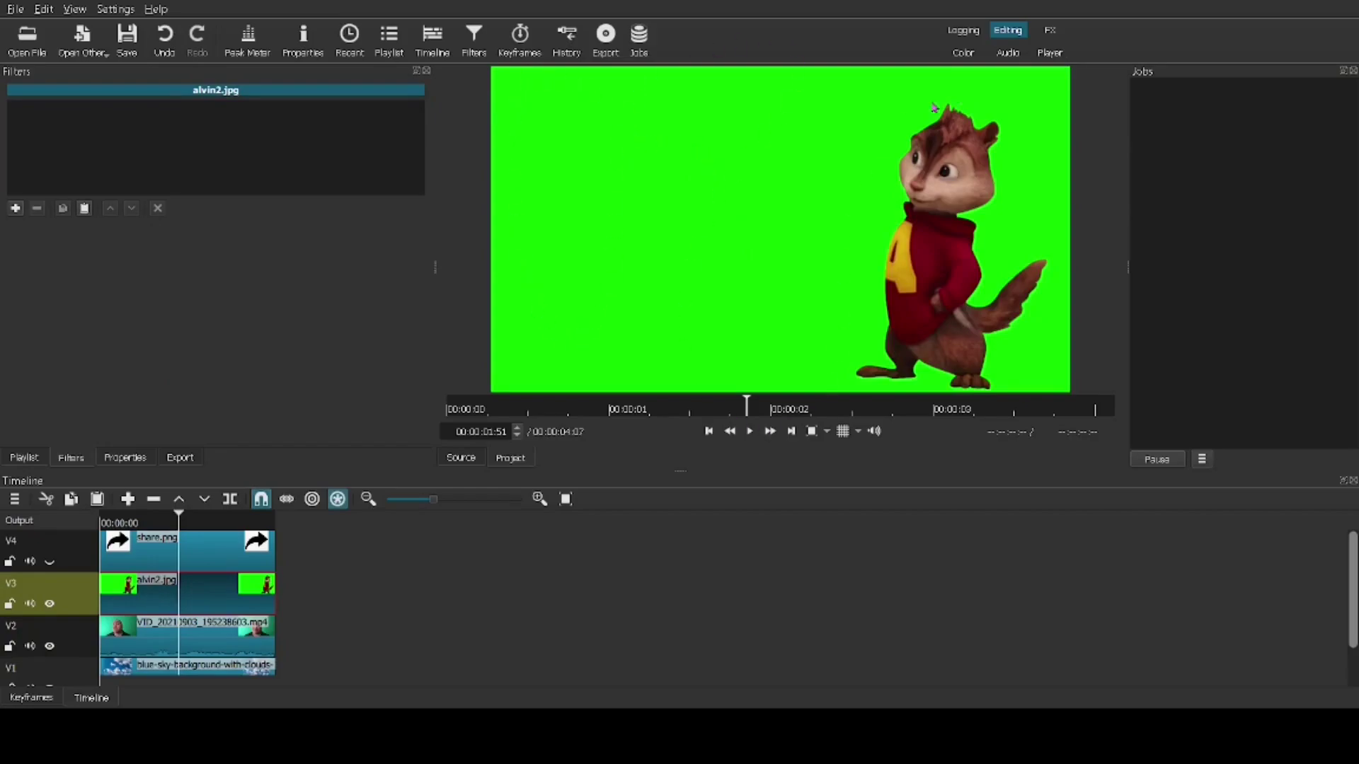
click(220, 636)
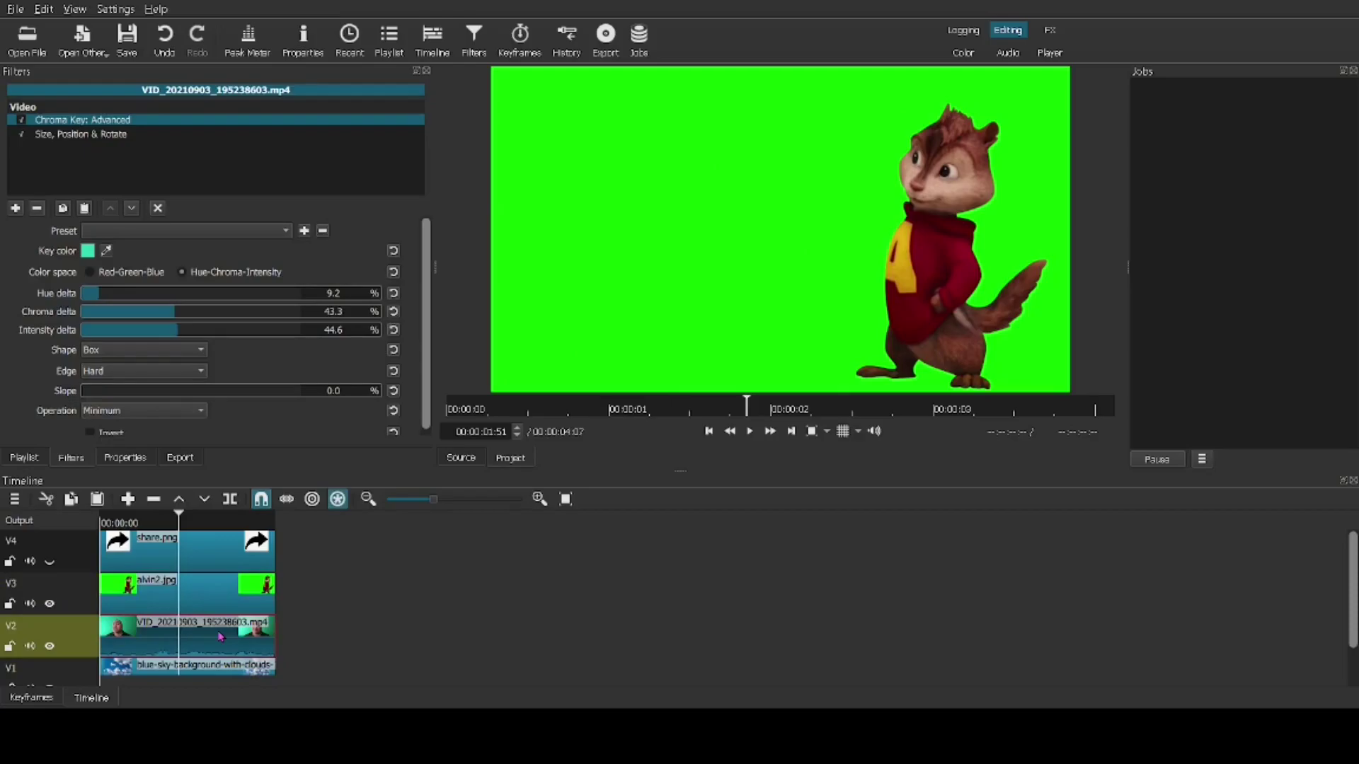
click(50, 604)
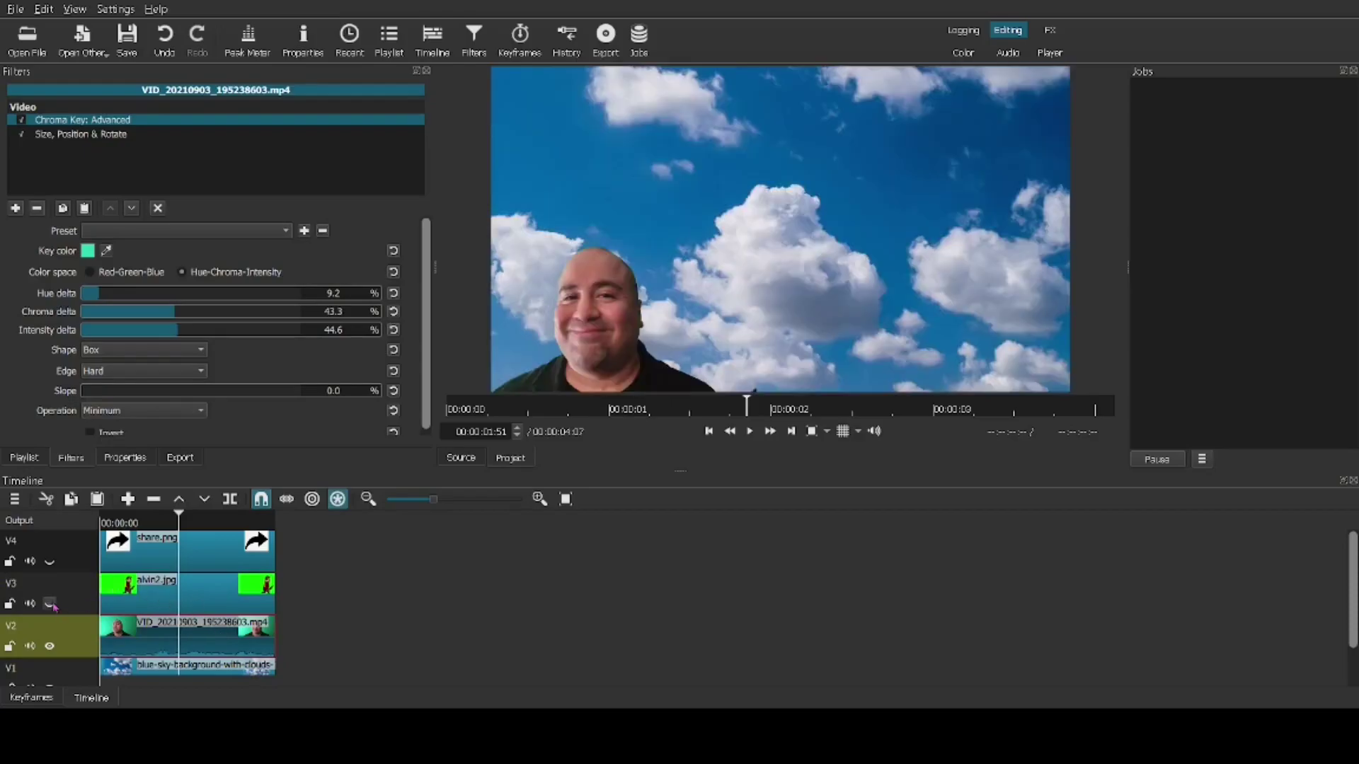
click(23, 122)
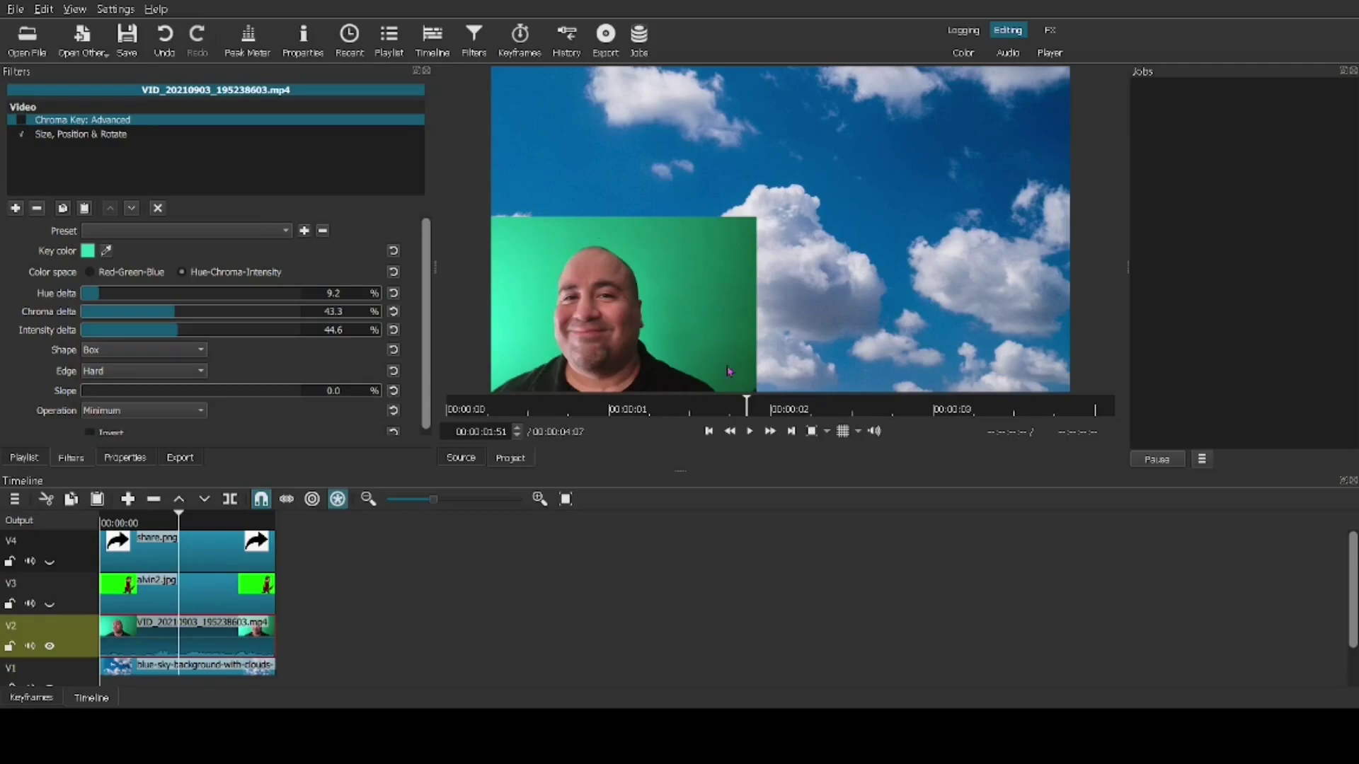
click(23, 121)
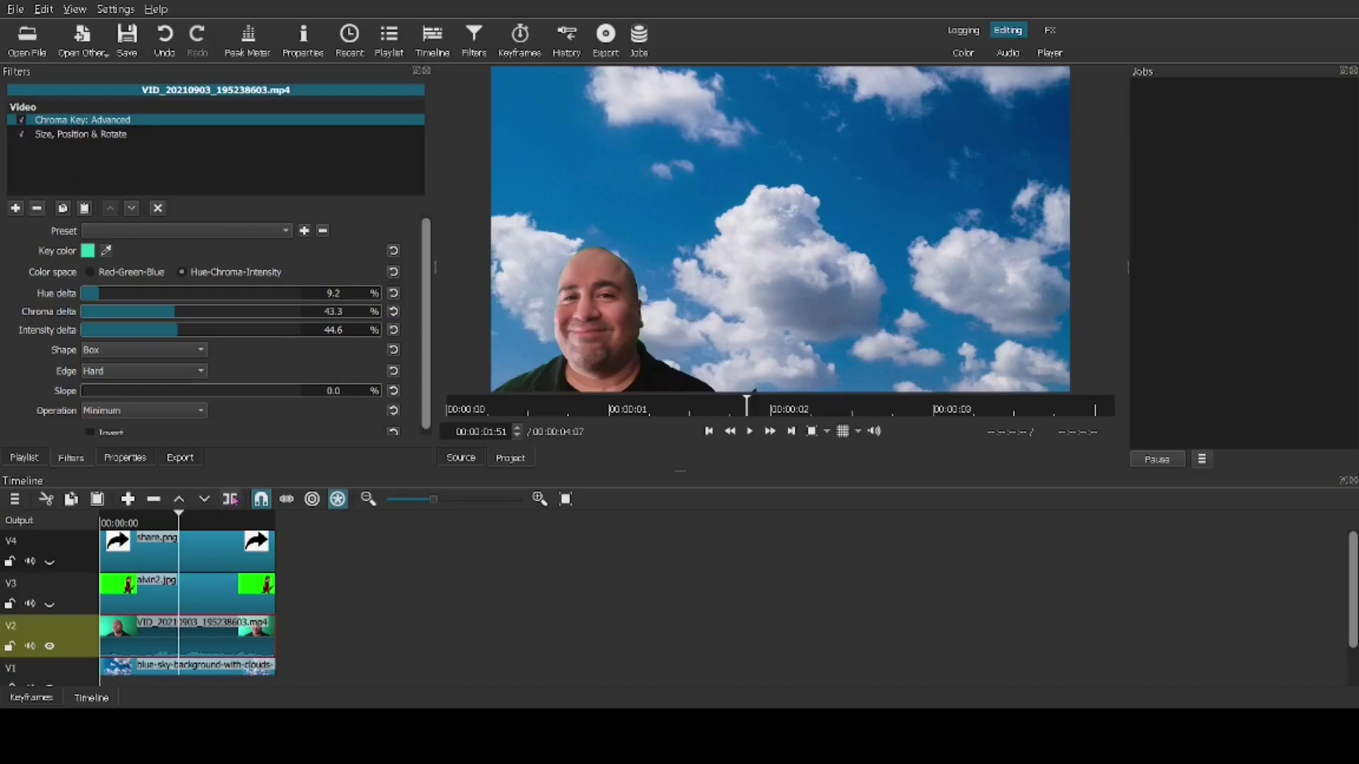
Show track V3, enlarge the timeline area to fit all four tracks, and briefly preview the arrow image on V4.
click(49, 605)
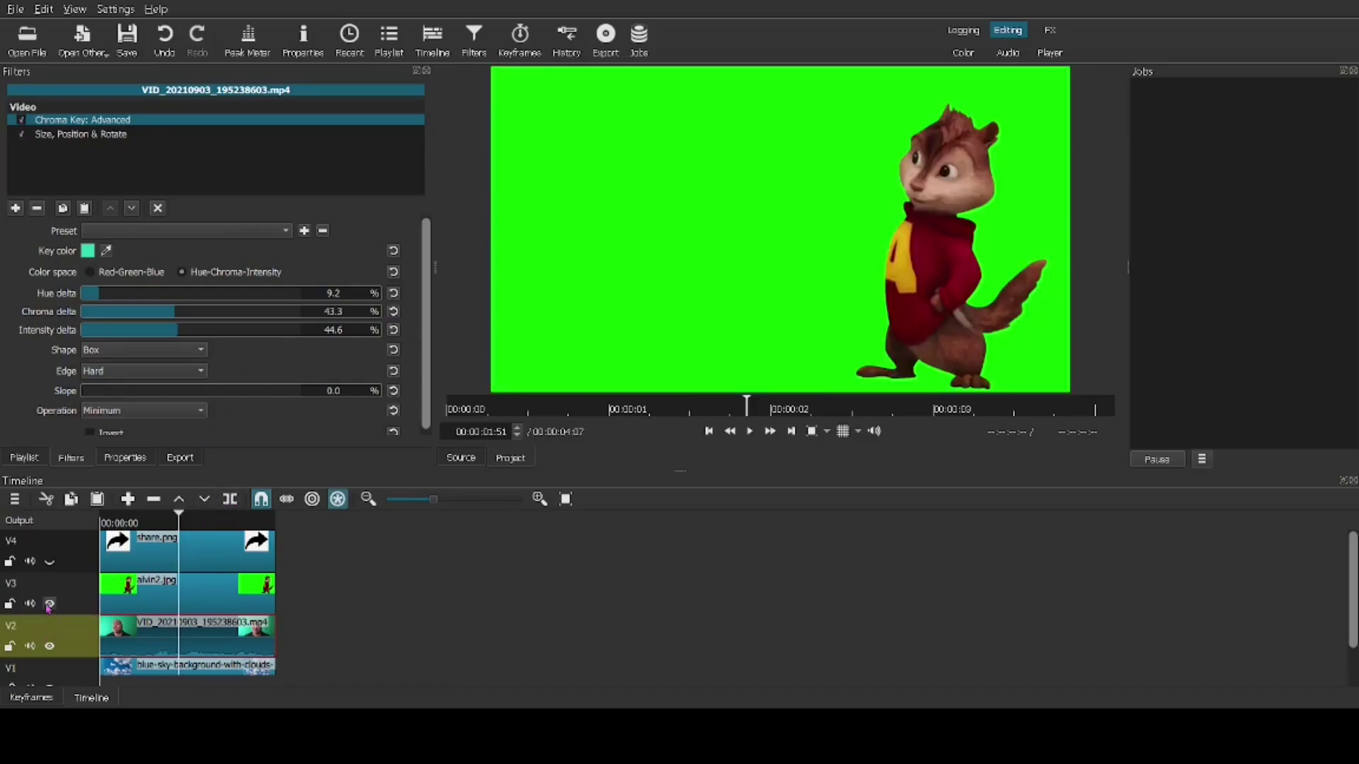
click(211, 595)
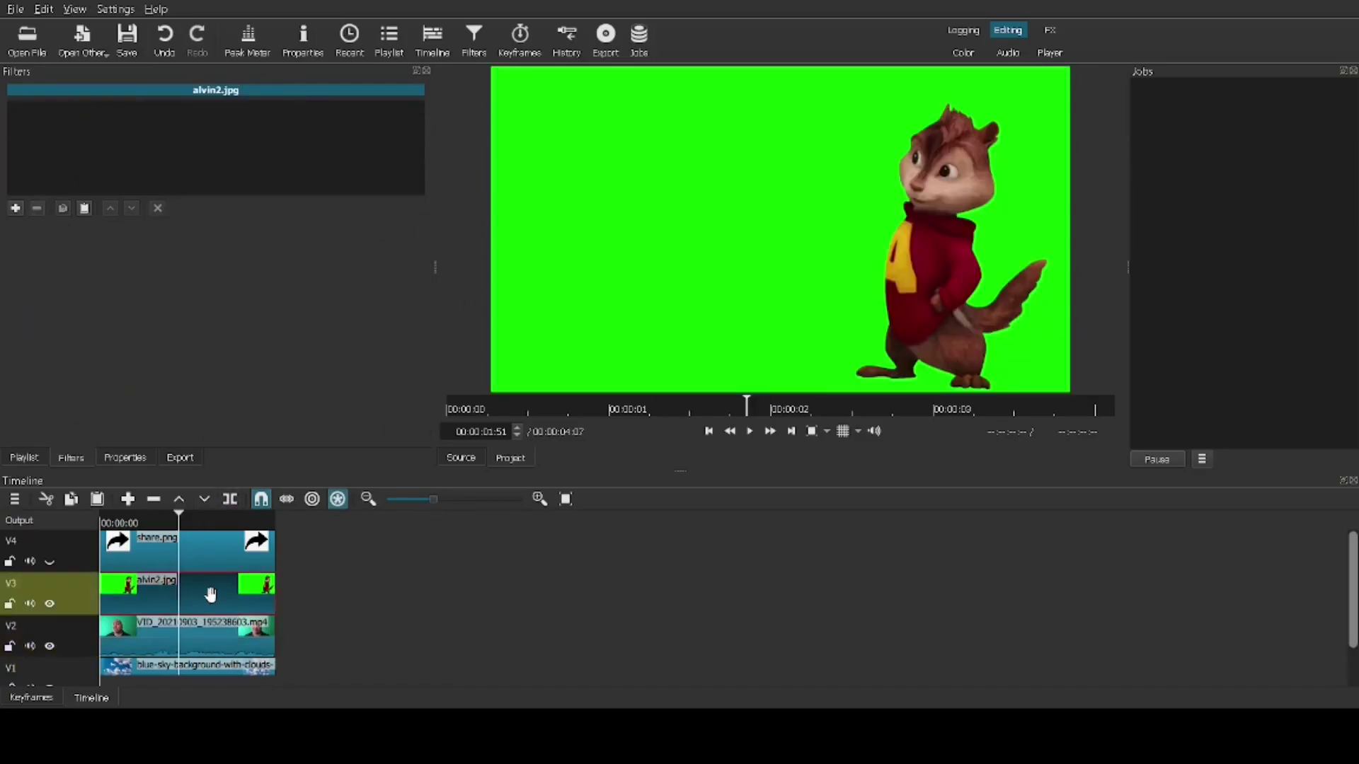
click(208, 642)
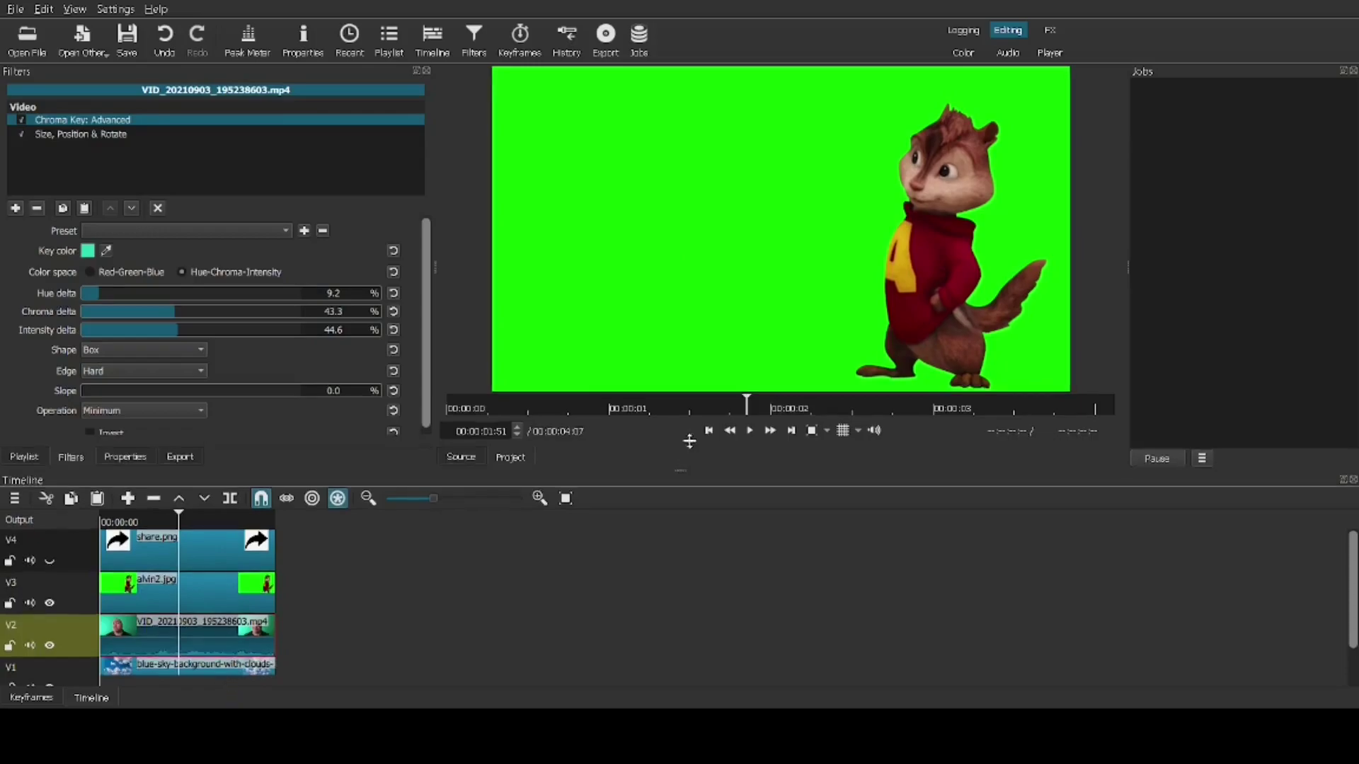
drag(680, 471, 679, 432)
click(209, 635)
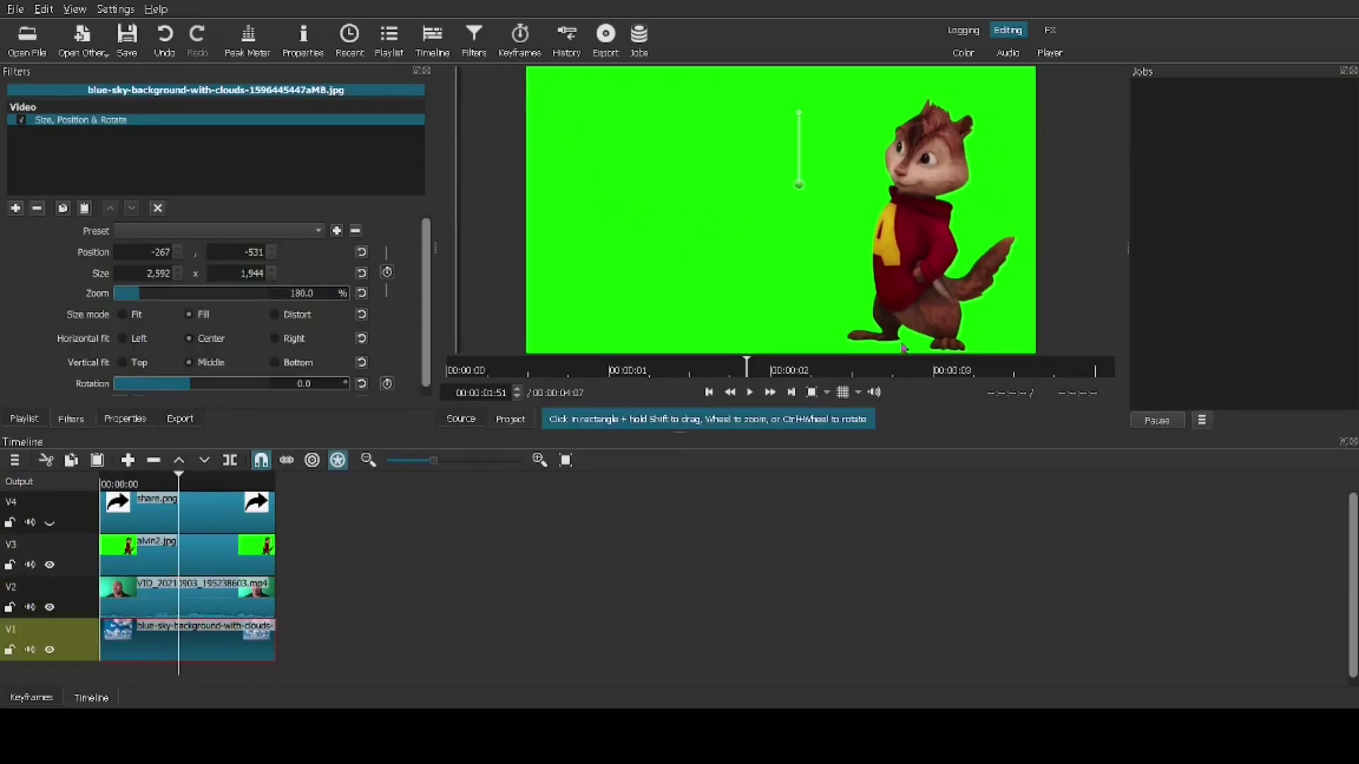
click(106, 562)
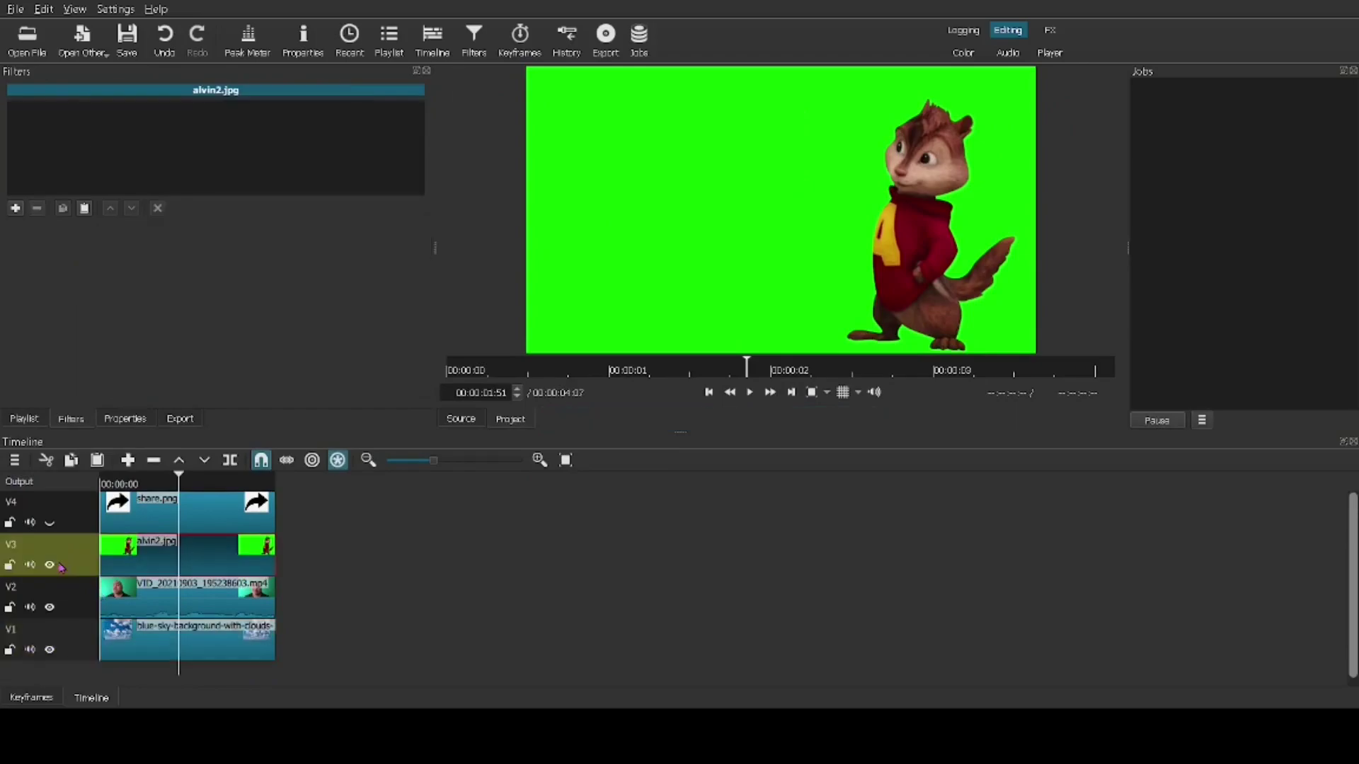
click(50, 523)
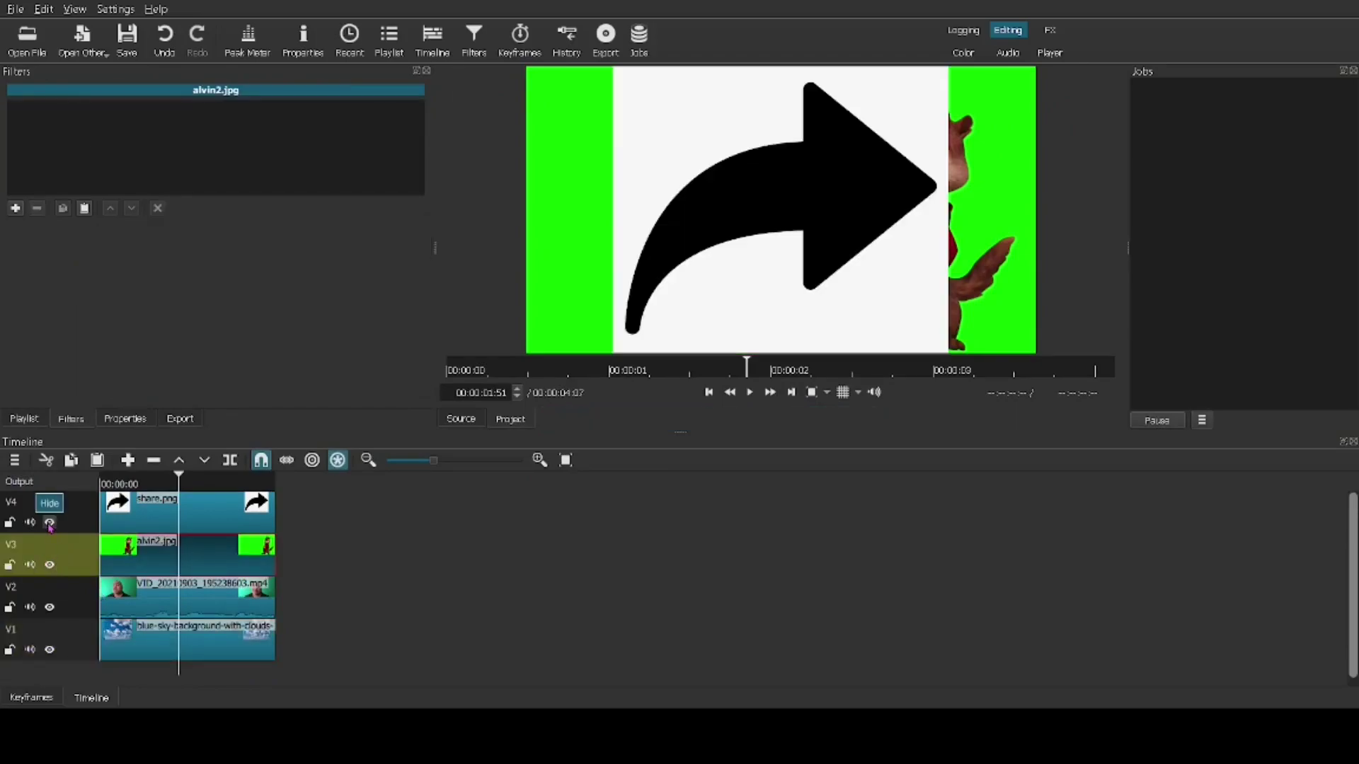
click(49, 524)
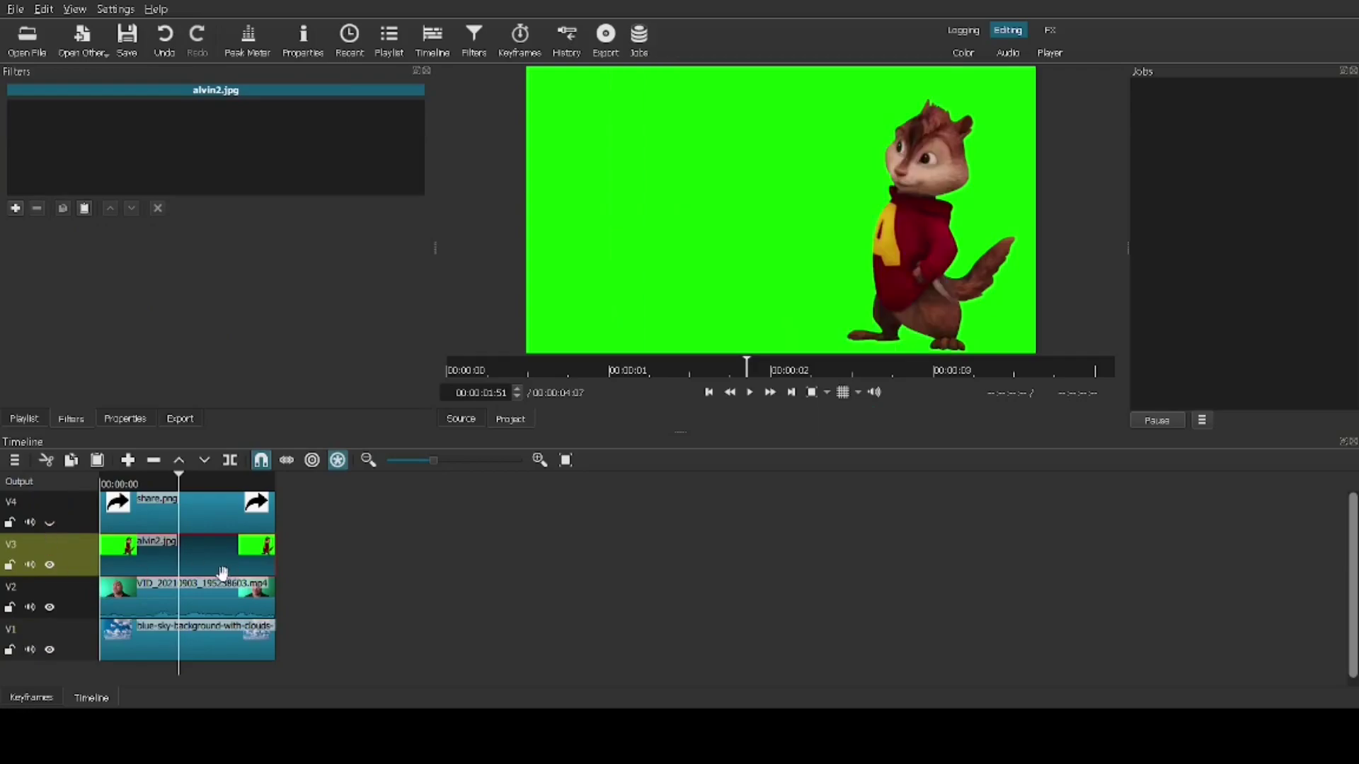
Add the Chroma Key: Advanced filter to alvin2.jpg on V3 and sample its key color from the image's green background.
click(15, 209)
click(60, 172)
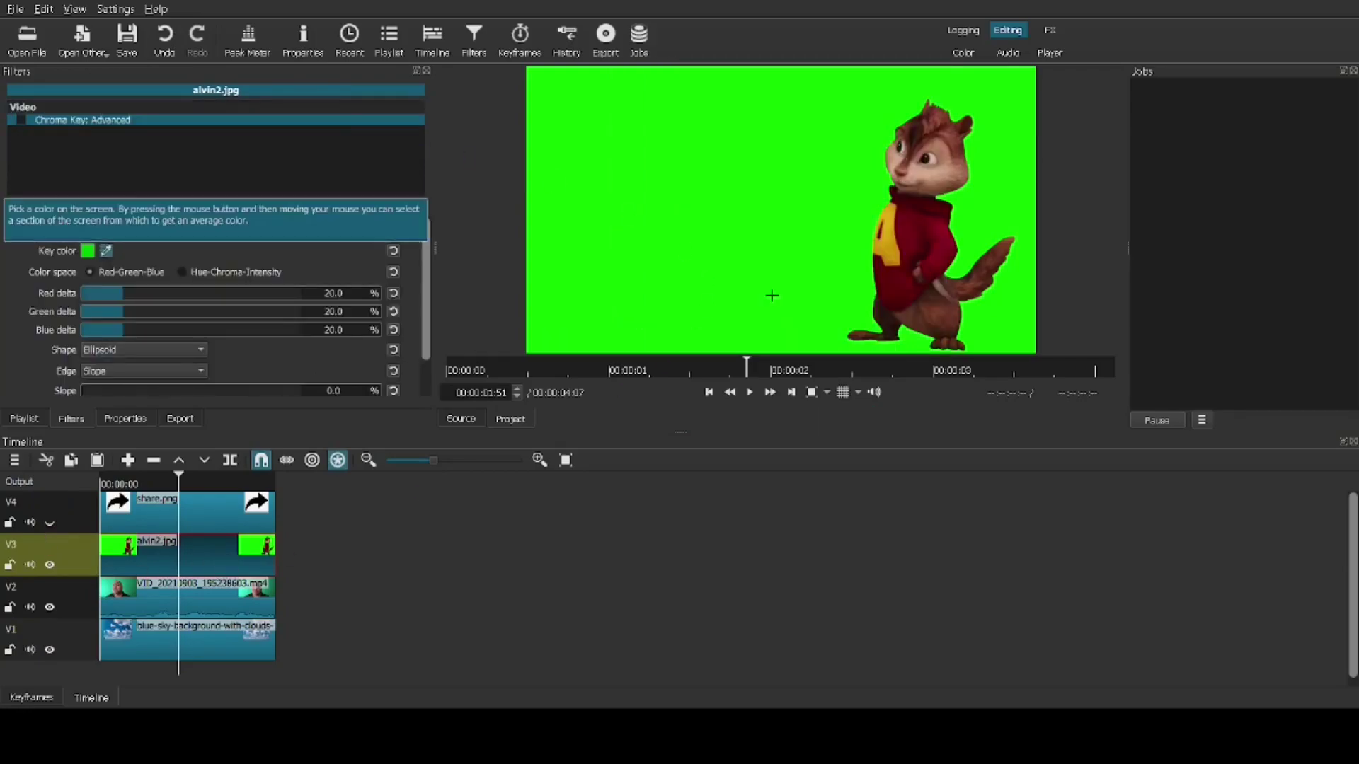
click(698, 183)
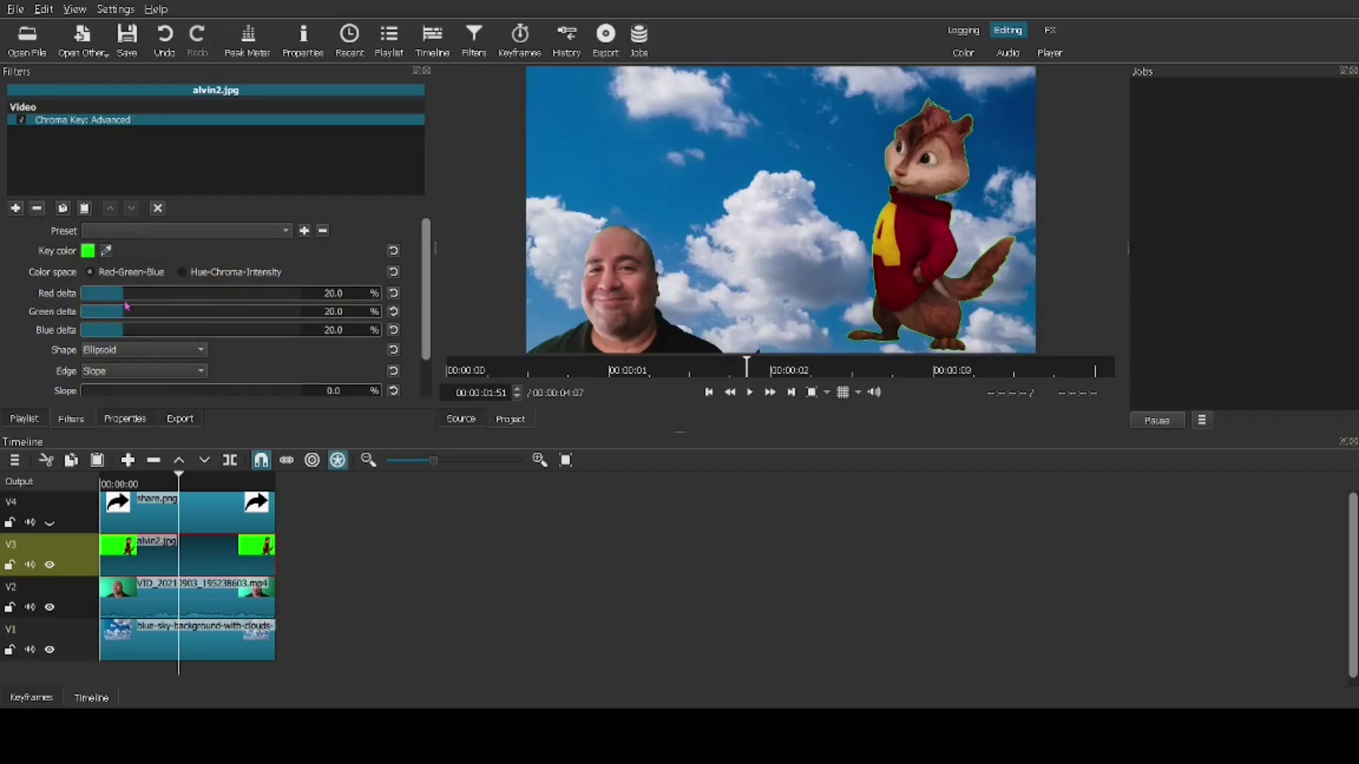
Set the alvin2.jpg chroma key's red delta to about 54.5%, green delta to about 78.3% and blue delta to 100%.
drag(122, 299, 371, 282)
drag(463, 285, 199, 292)
drag(117, 312, 440, 326)
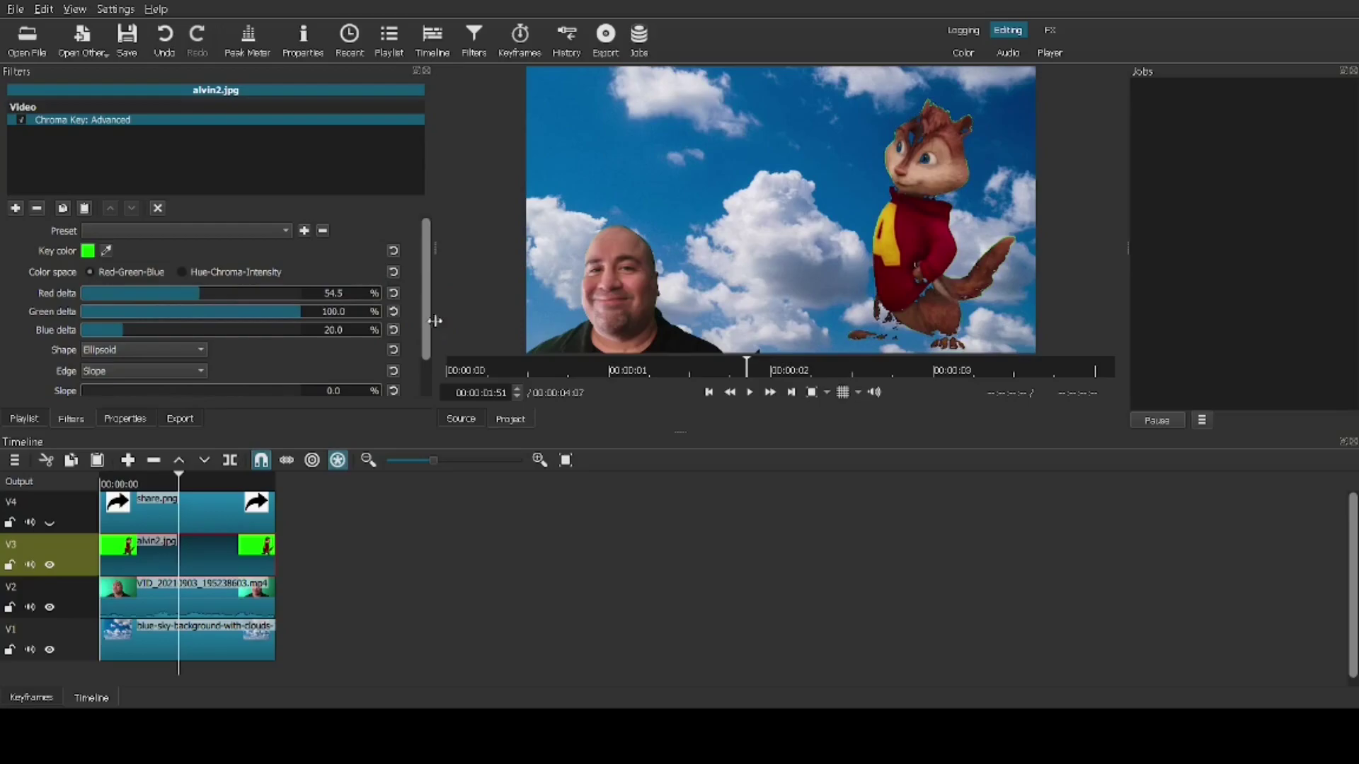
drag(322, 312, 257, 320)
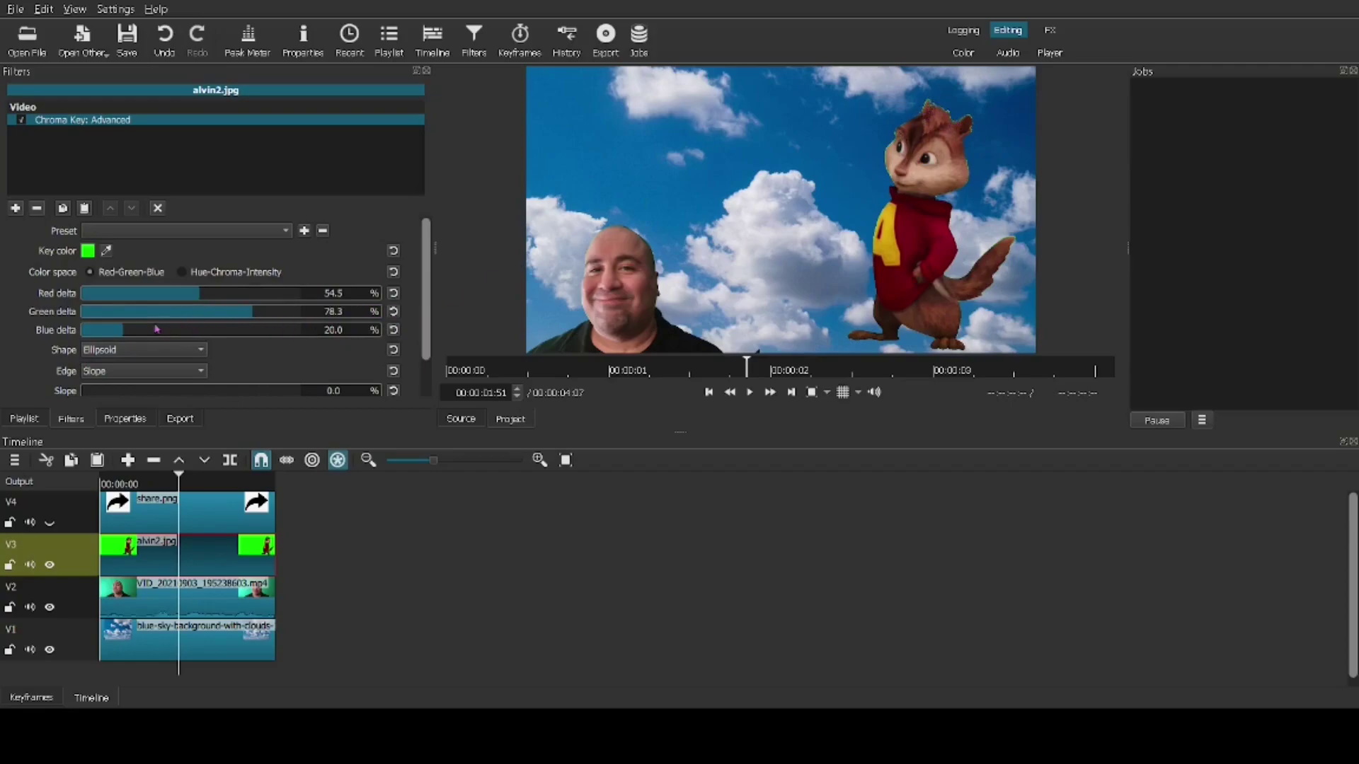
drag(156, 329, 334, 323)
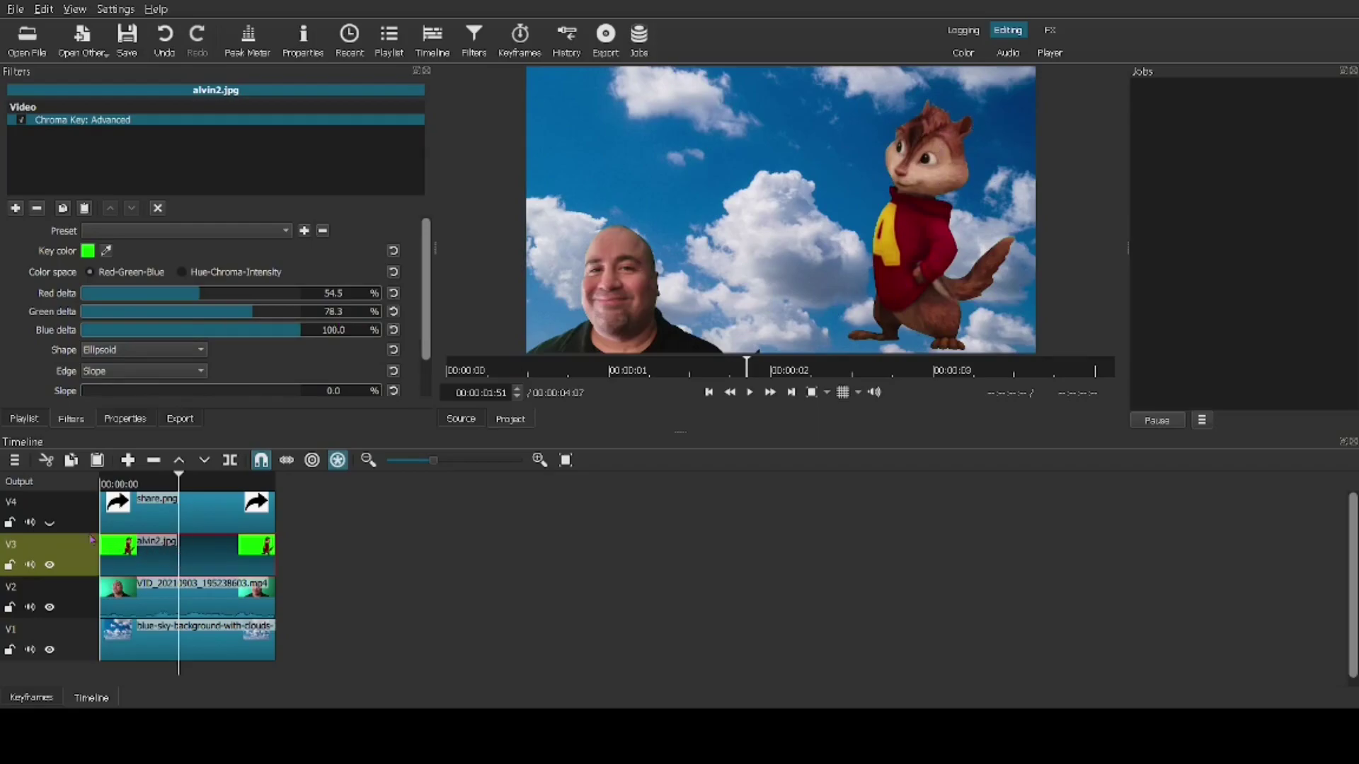
Show track V4 and add the Chroma Key: Advanced filter to share.png.
click(50, 523)
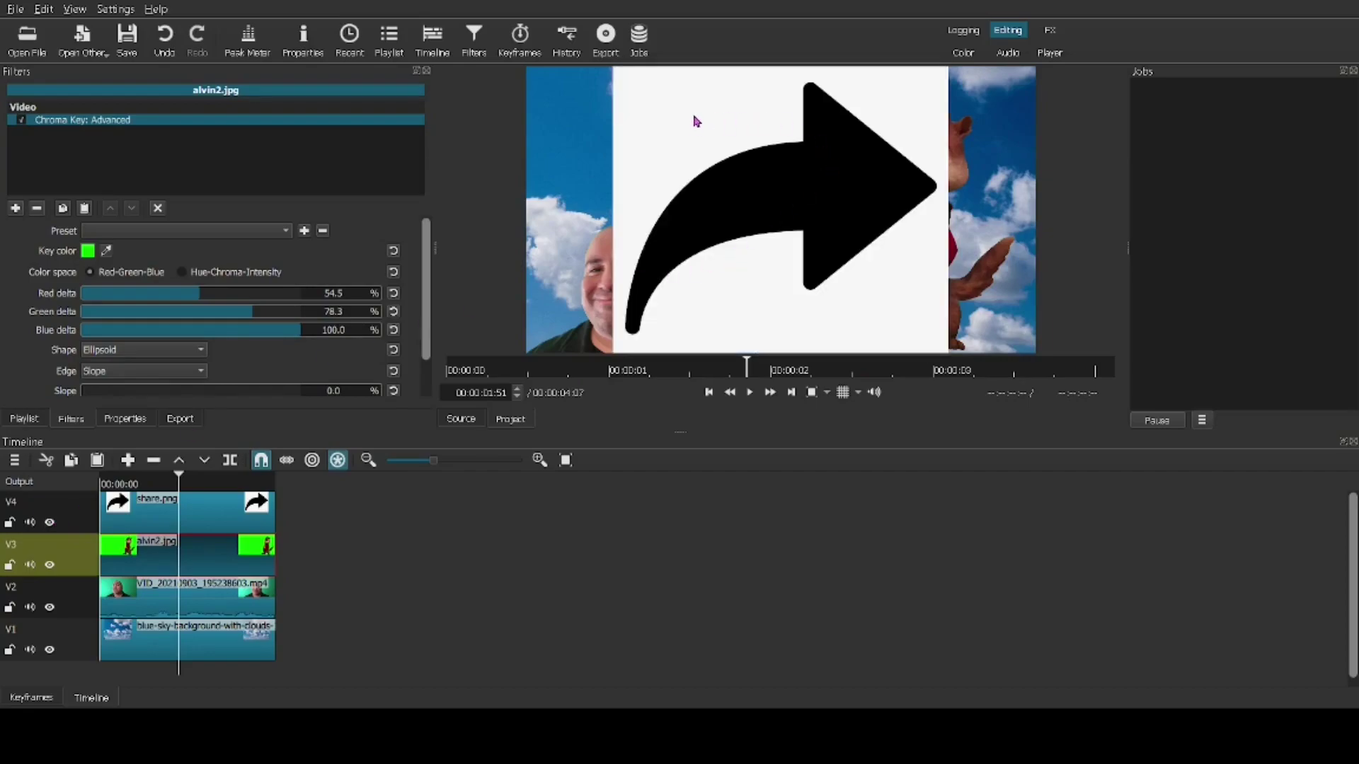
click(208, 503)
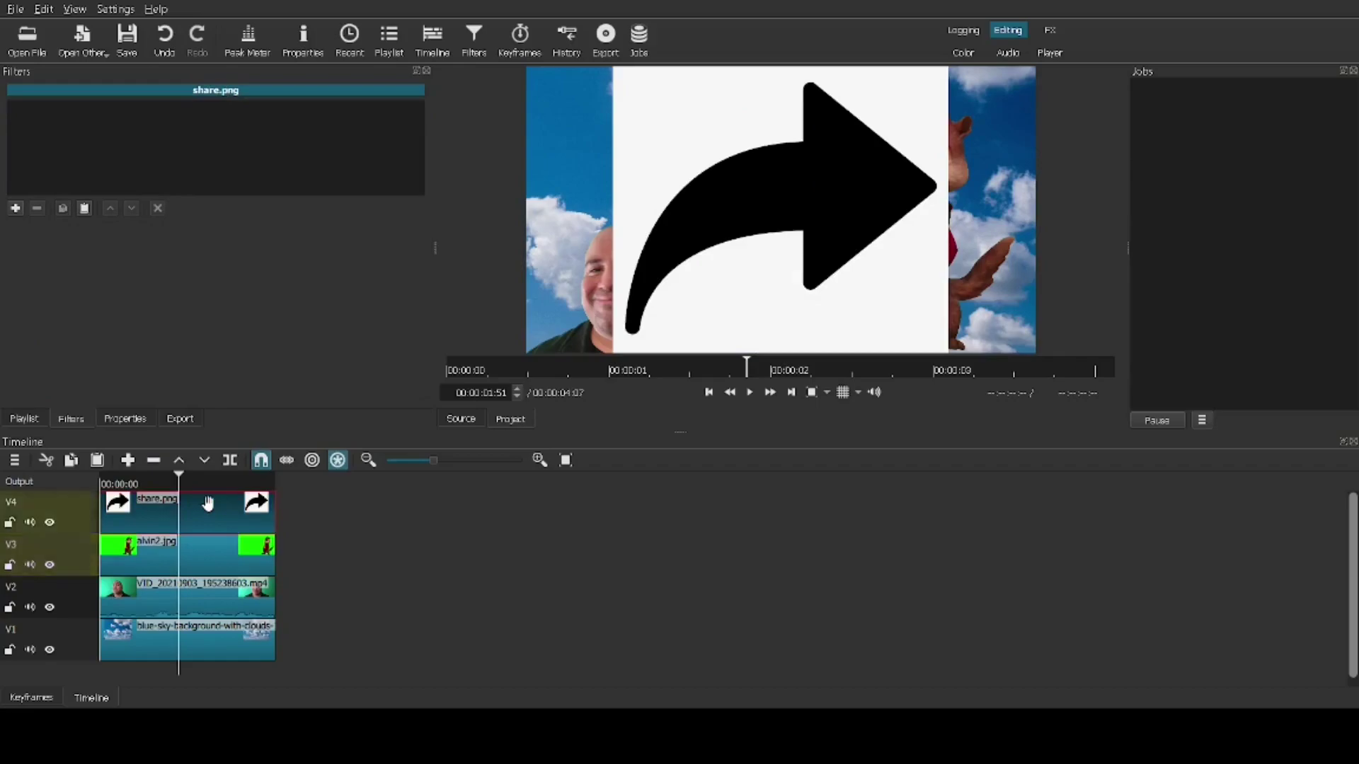
click(16, 208)
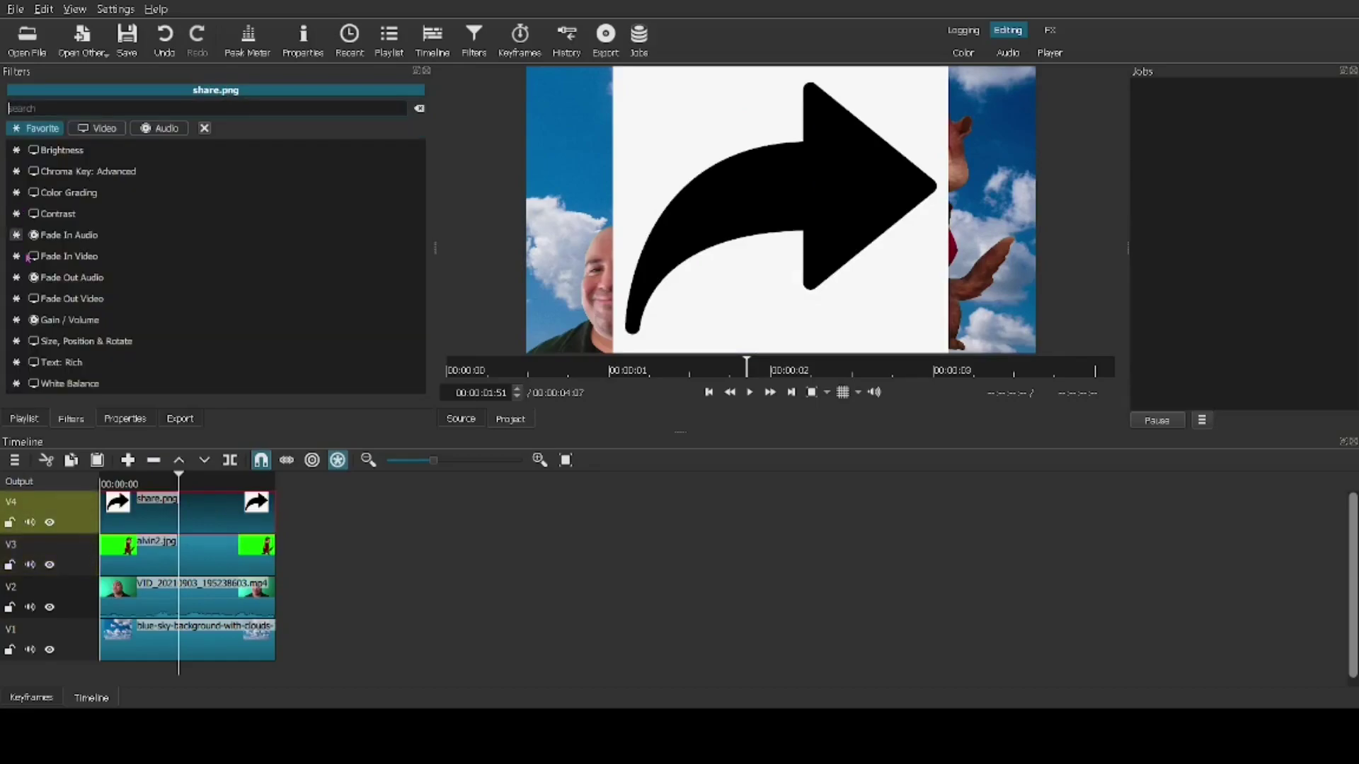
click(108, 173)
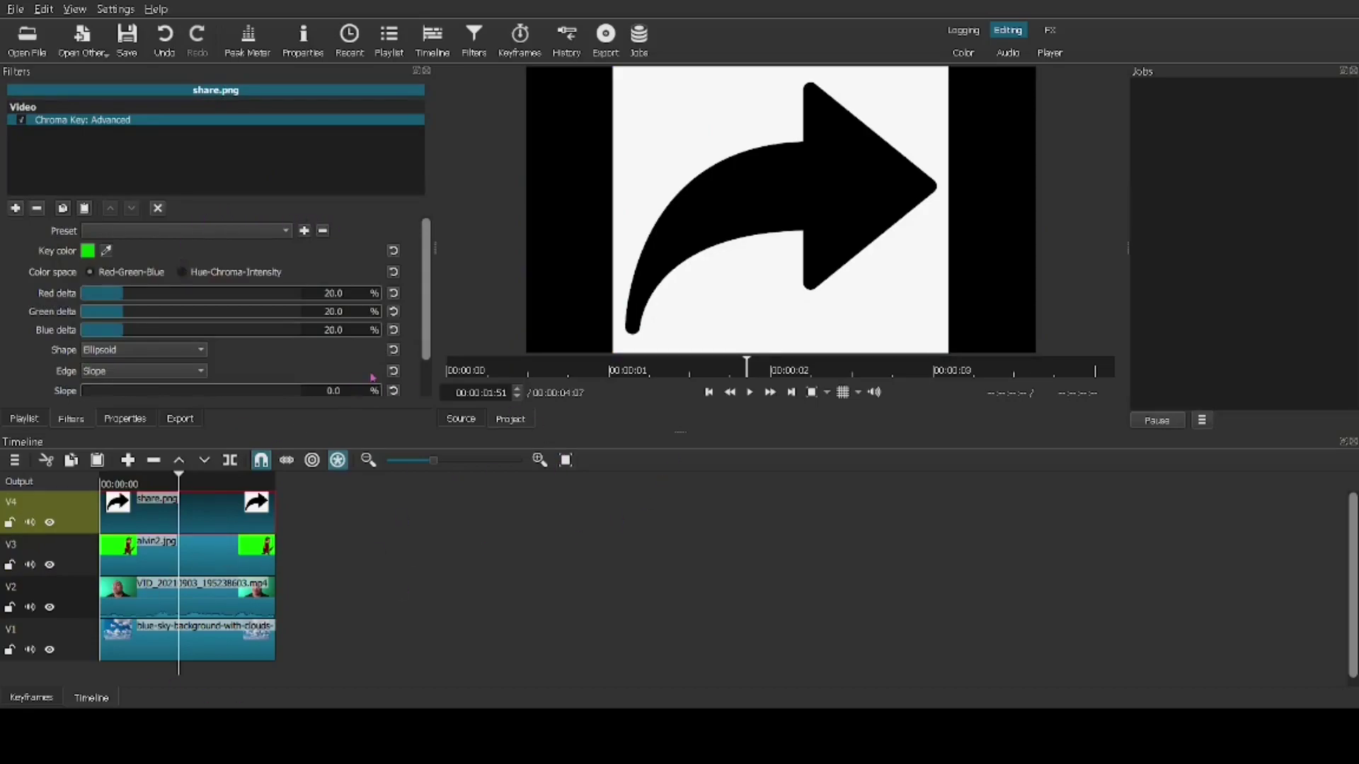
Set the operation of the share.png chroma key to Minimum.
scroll(424, 367, down, 3)
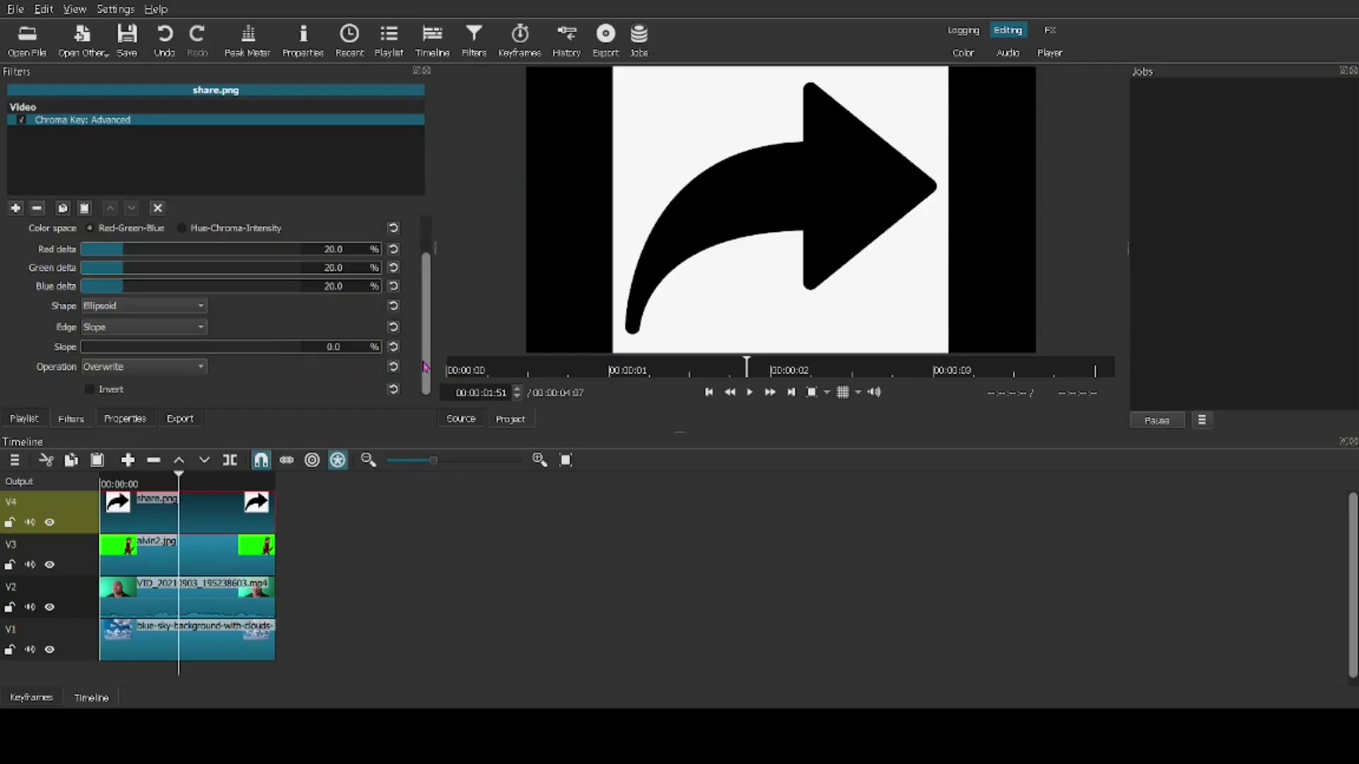
click(164, 367)
click(134, 329)
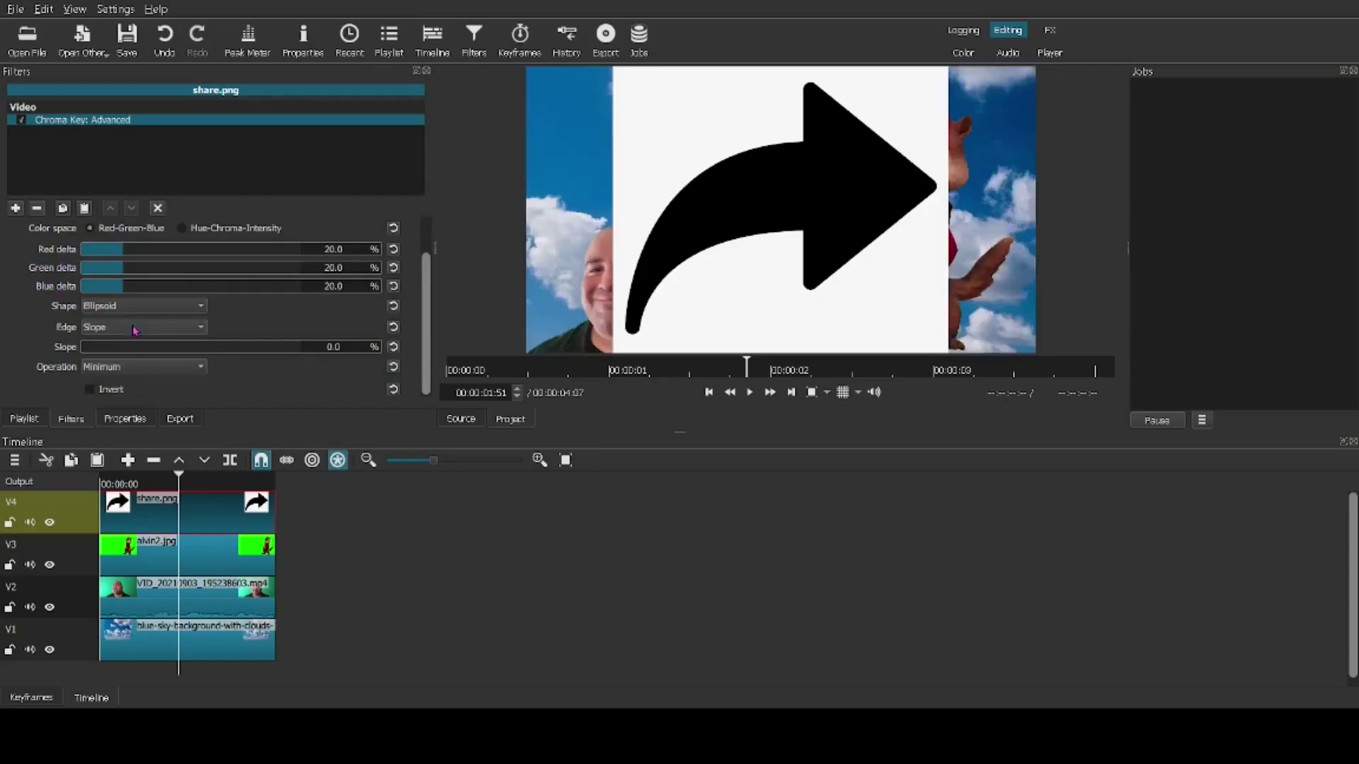
Sample the share.png key color from the white background around the arrow and raise the red delta to 100%.
drag(428, 361, 422, 227)
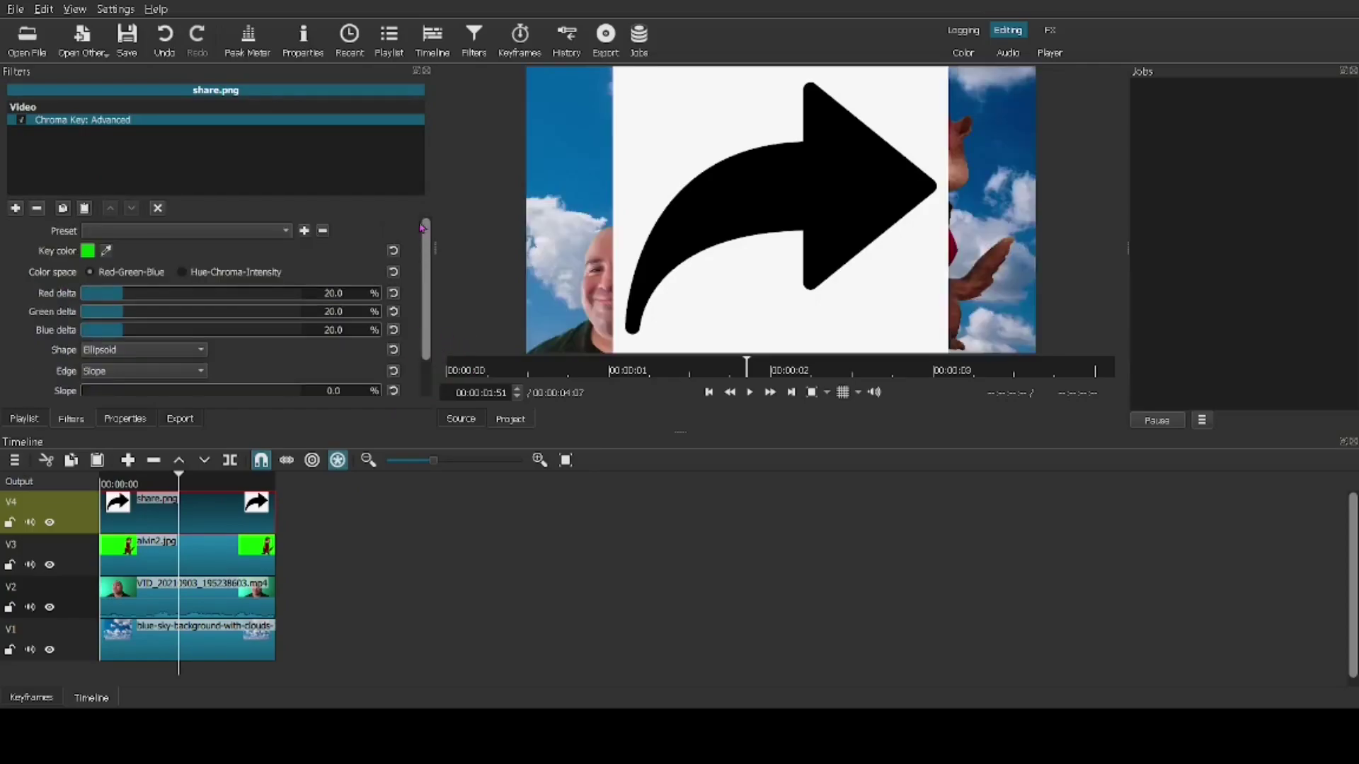
click(106, 251)
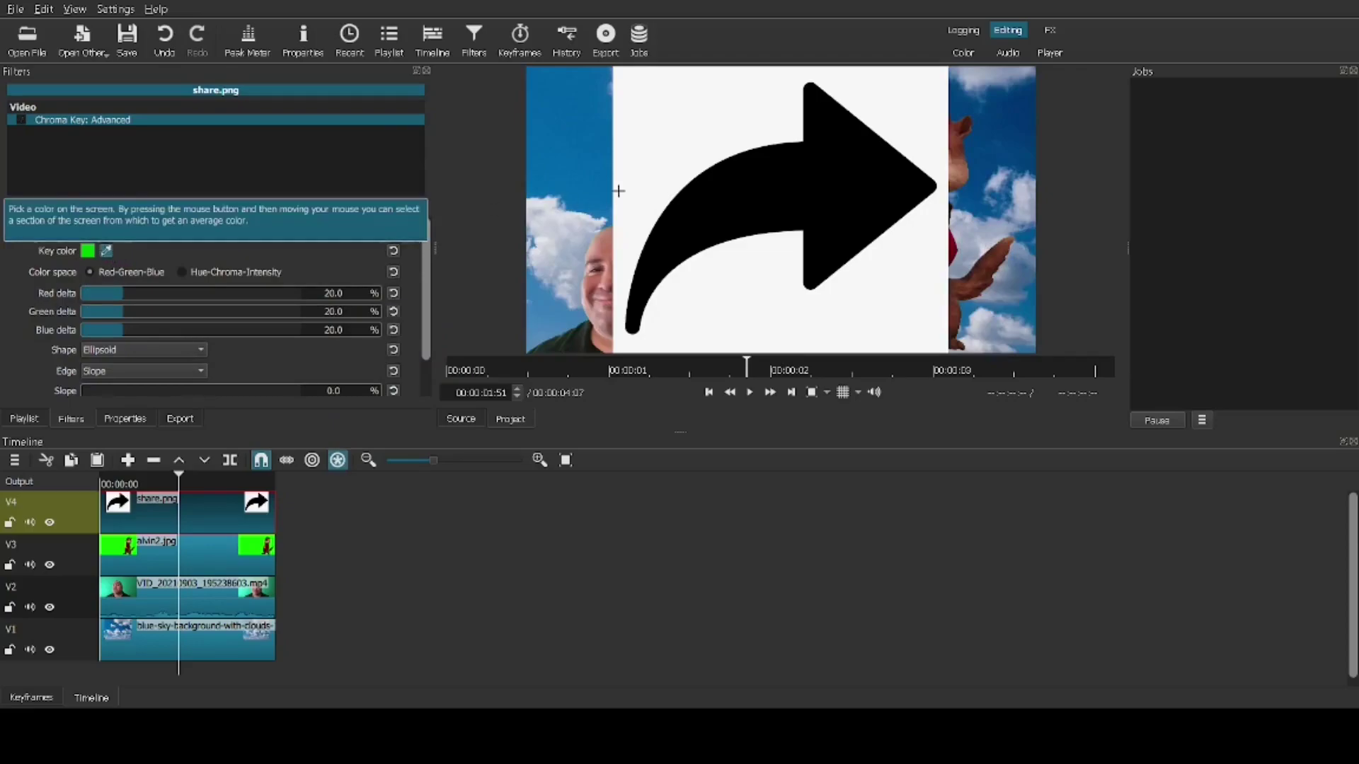
click(739, 104)
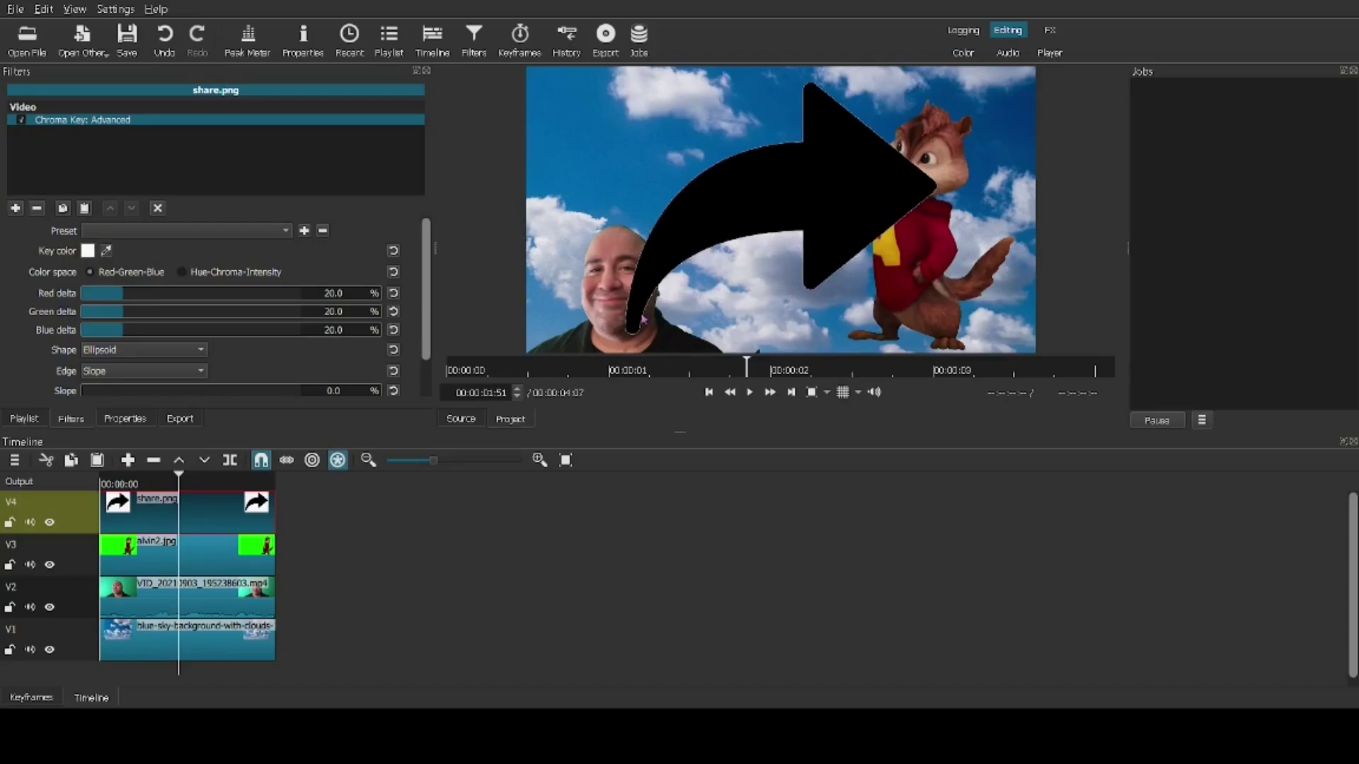
drag(140, 293, 306, 293)
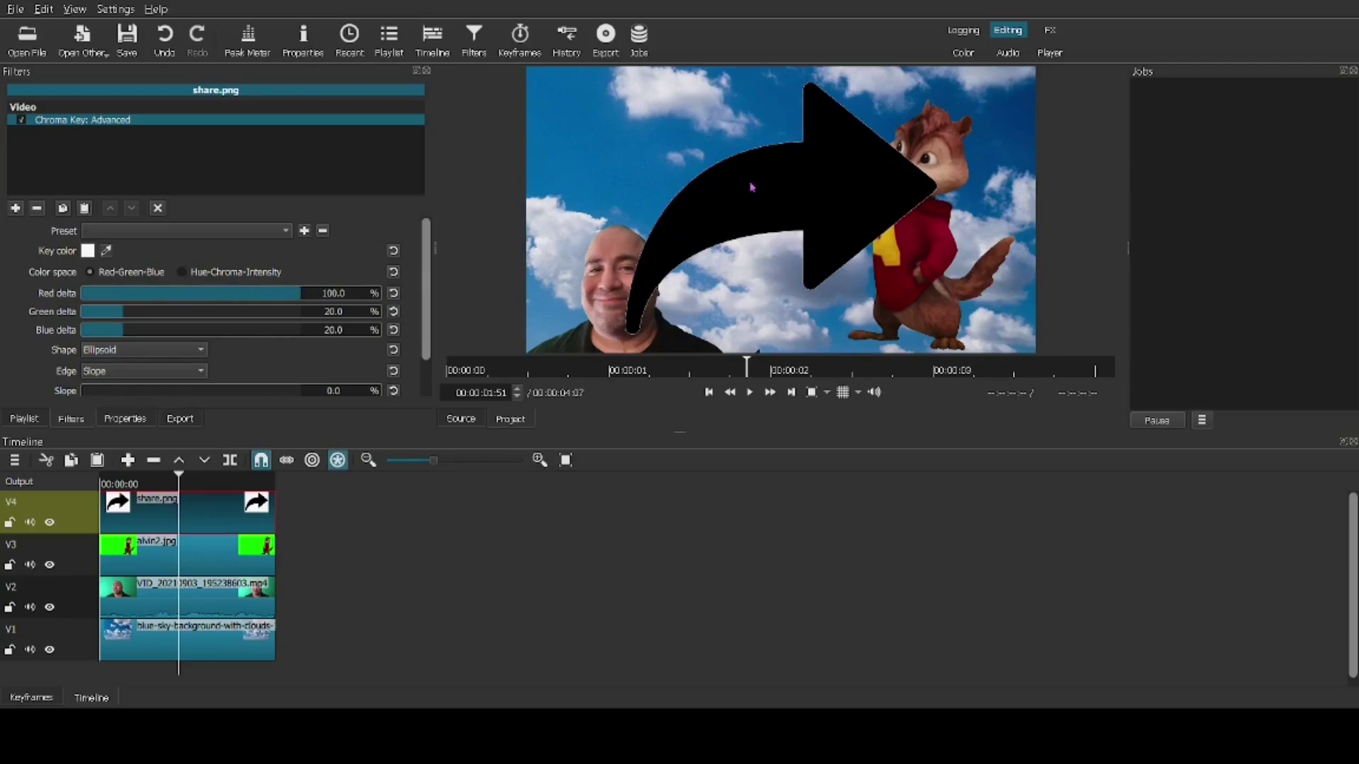
Raise the share.png chroma key's green delta and blue delta to 100%.
drag(124, 312, 305, 312)
drag(201, 329, 329, 335)
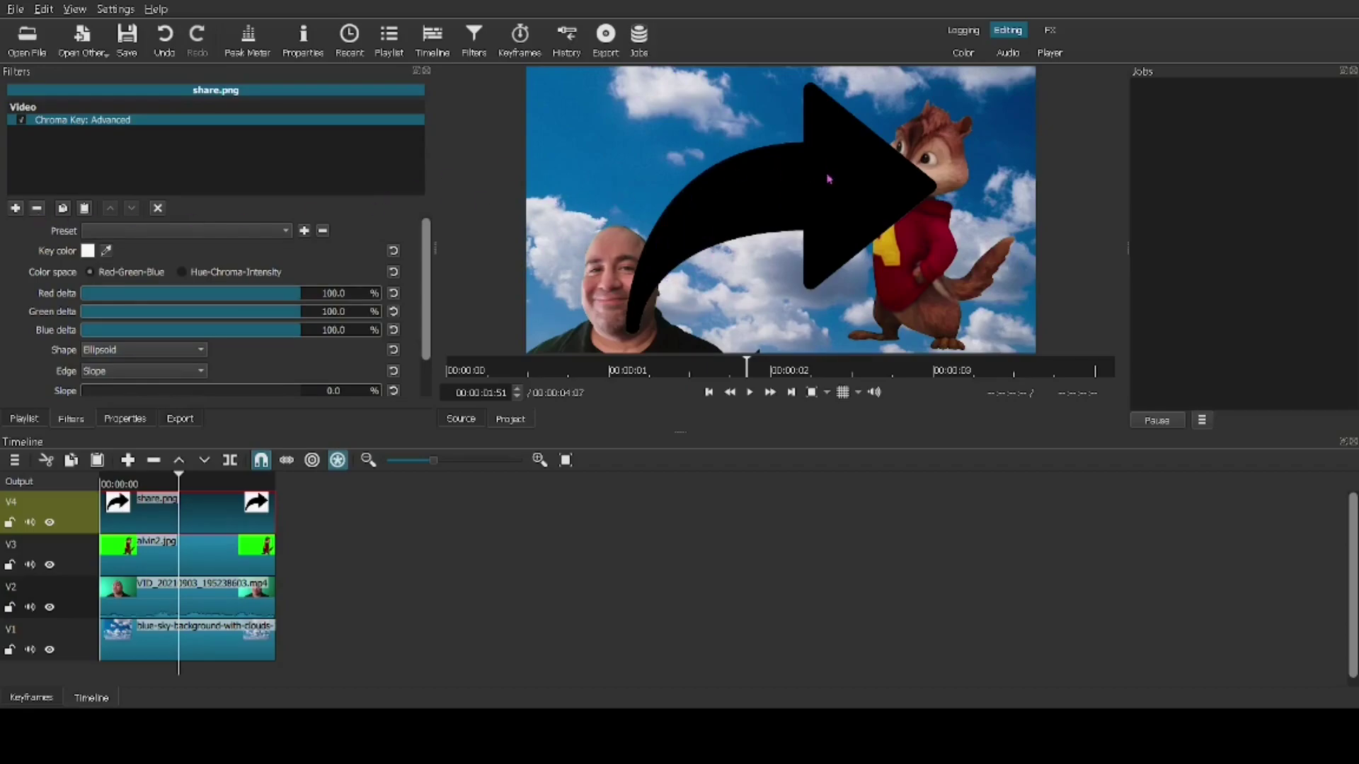
Add a Size, Position & Rotate filter to share.png, scaling the arrow to about 49.3% and moving it to about 24, -11.
click(15, 209)
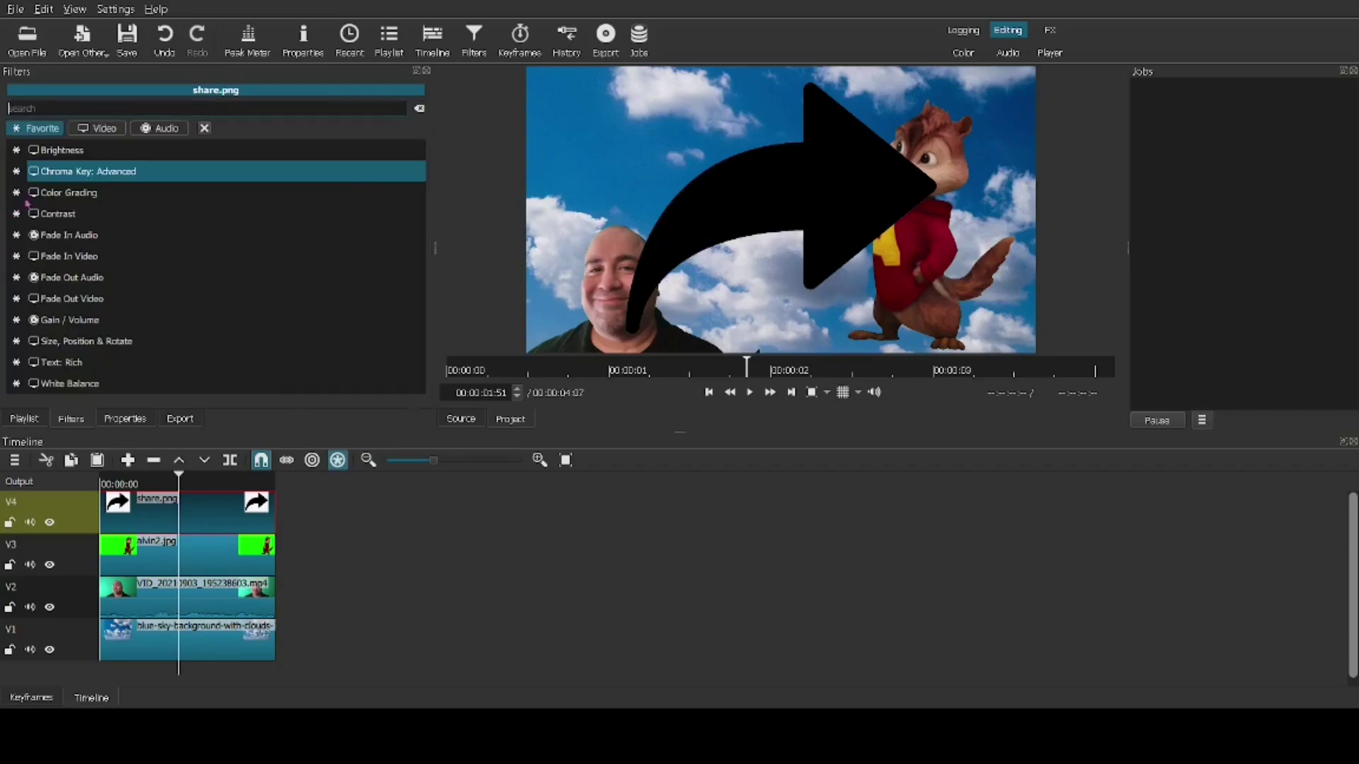
click(113, 340)
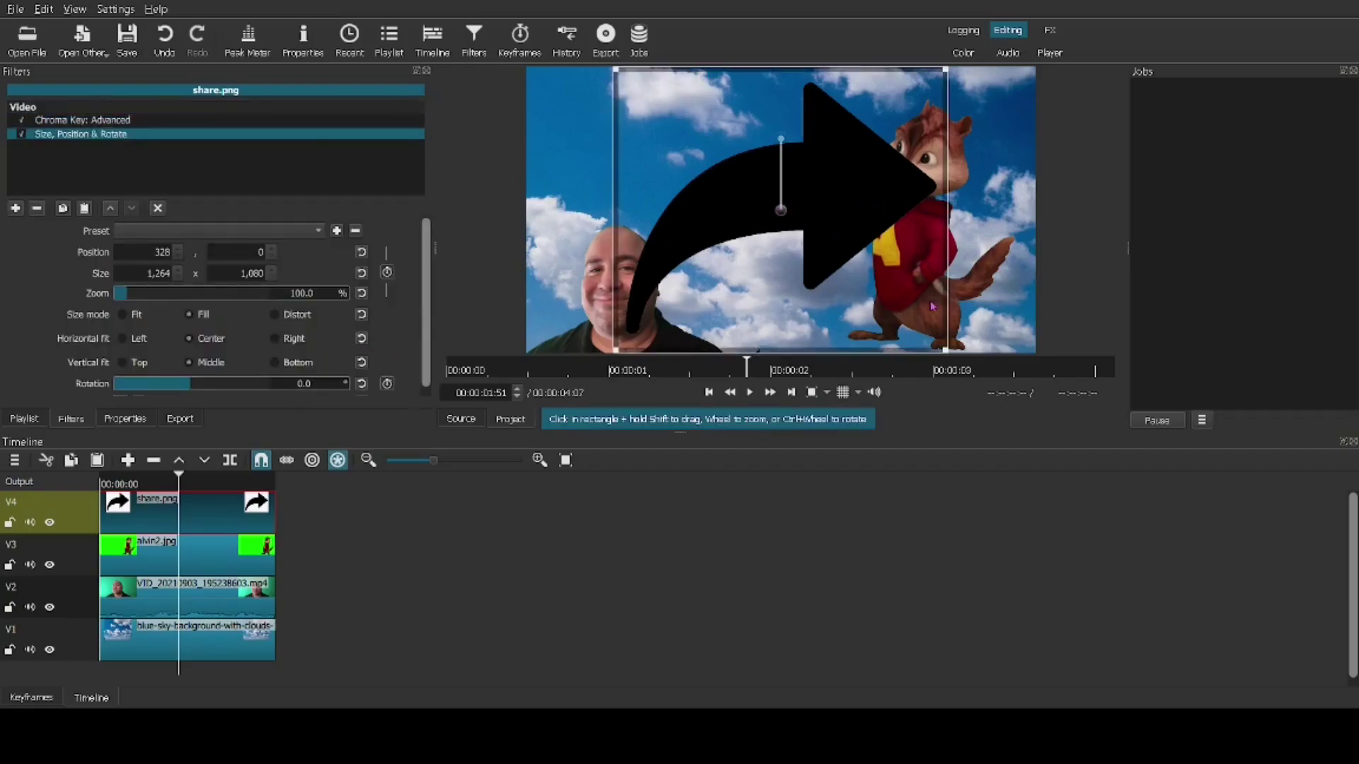
scroll(933, 305, down, 10)
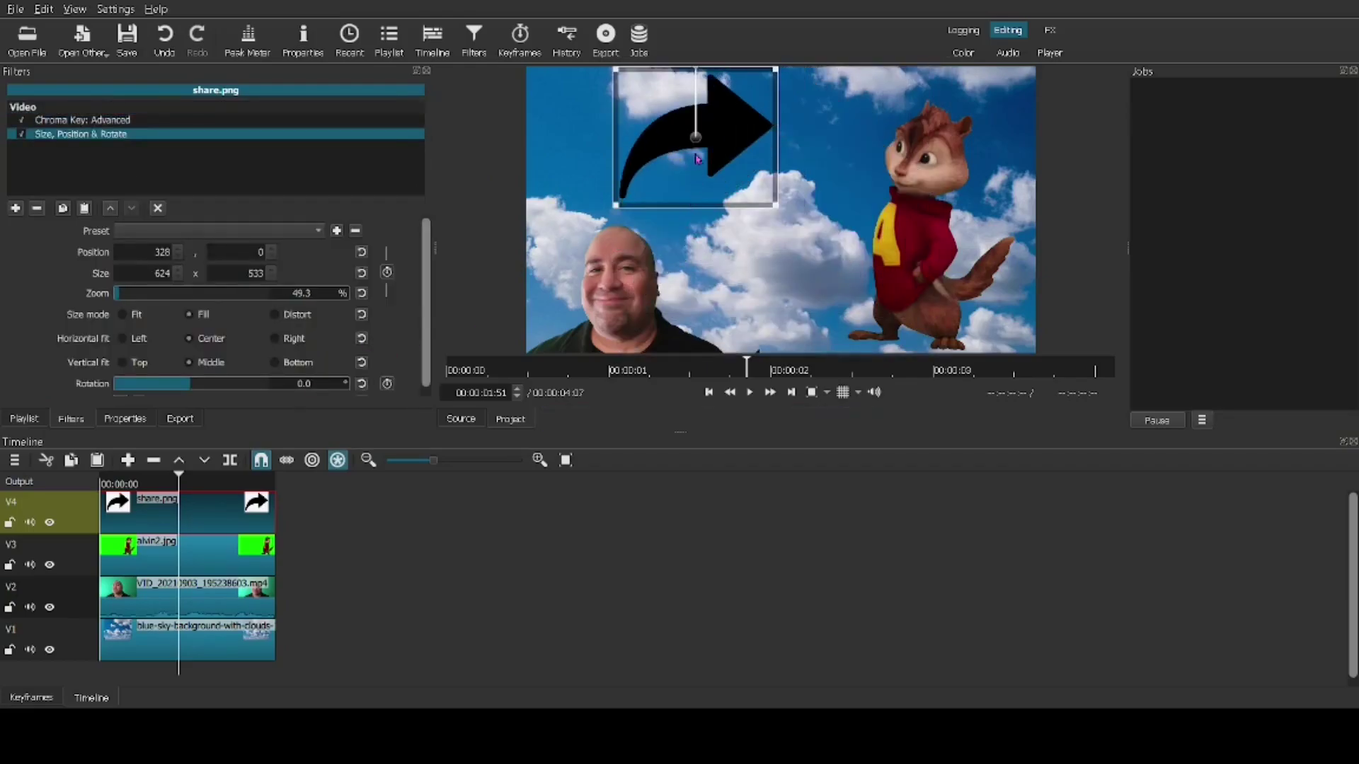
mouse_move(684, 142)
mouse_down()
mouse_move(597, 145)
mouse_move(659, 149)
mouse_up()
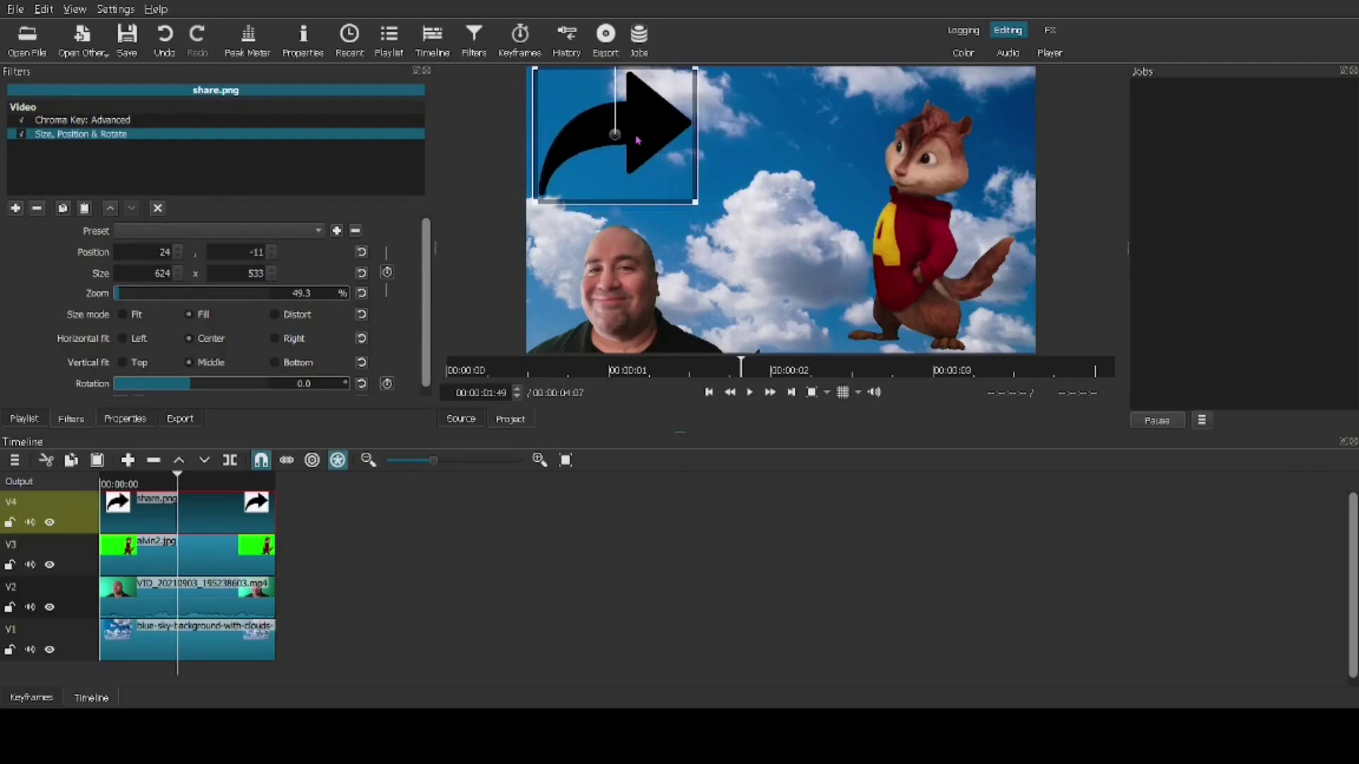
Add a Text: Rich filter to share.png with the text "Sky".
click(15, 208)
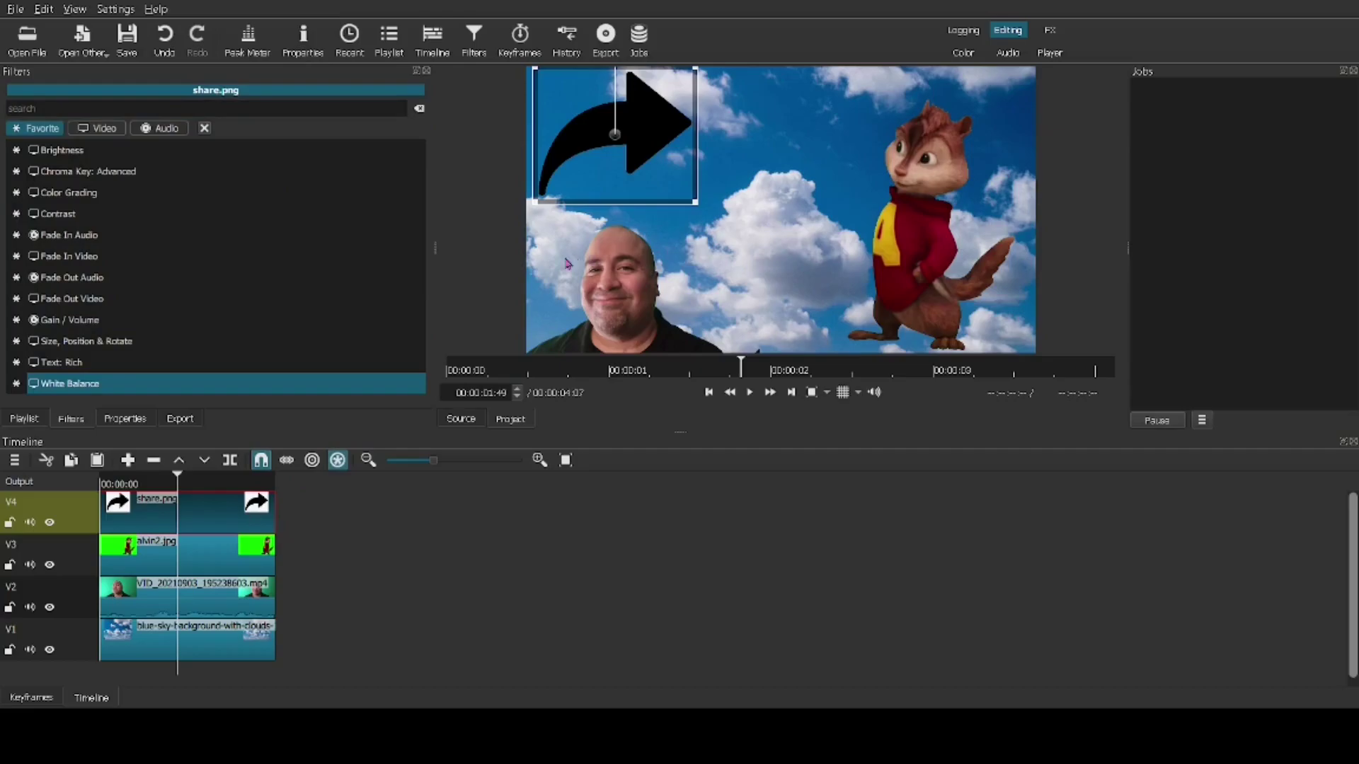
click(98, 364)
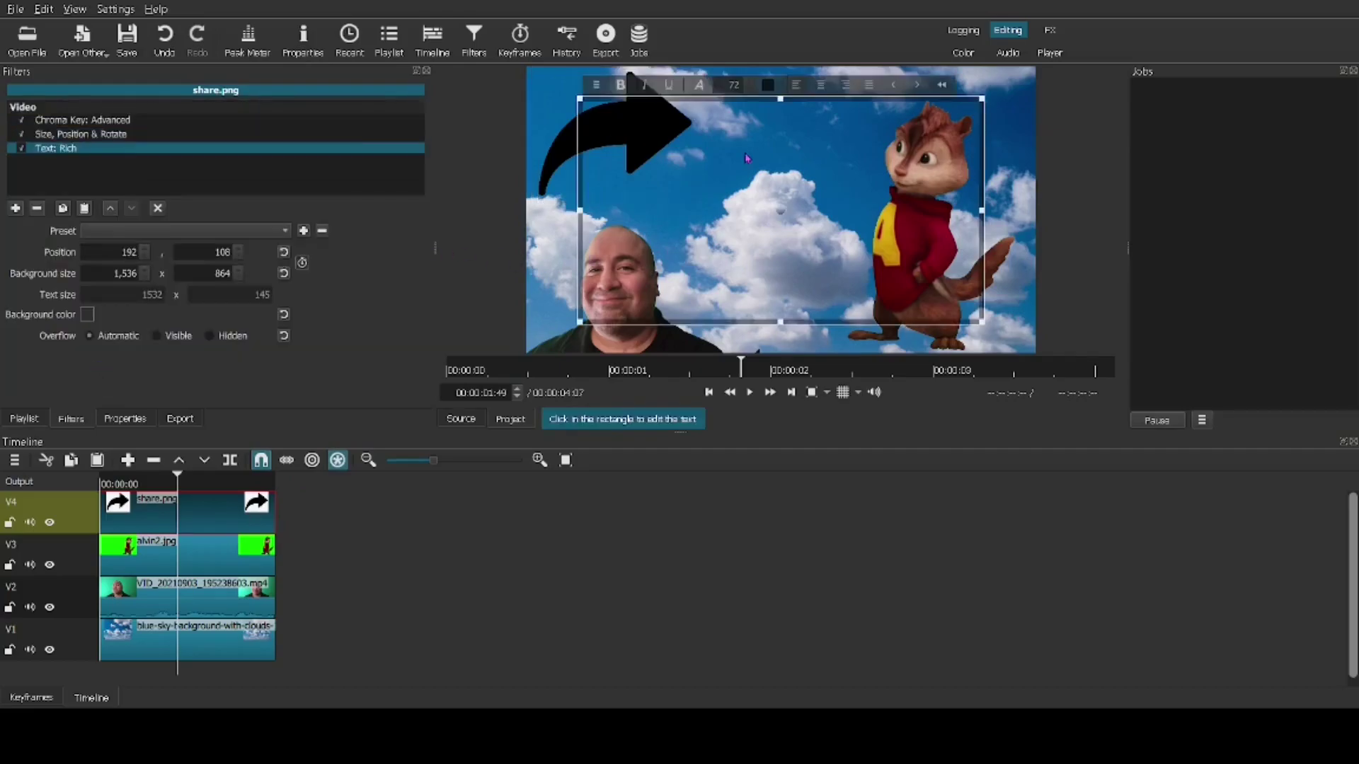
click(672, 181)
text(Sky)
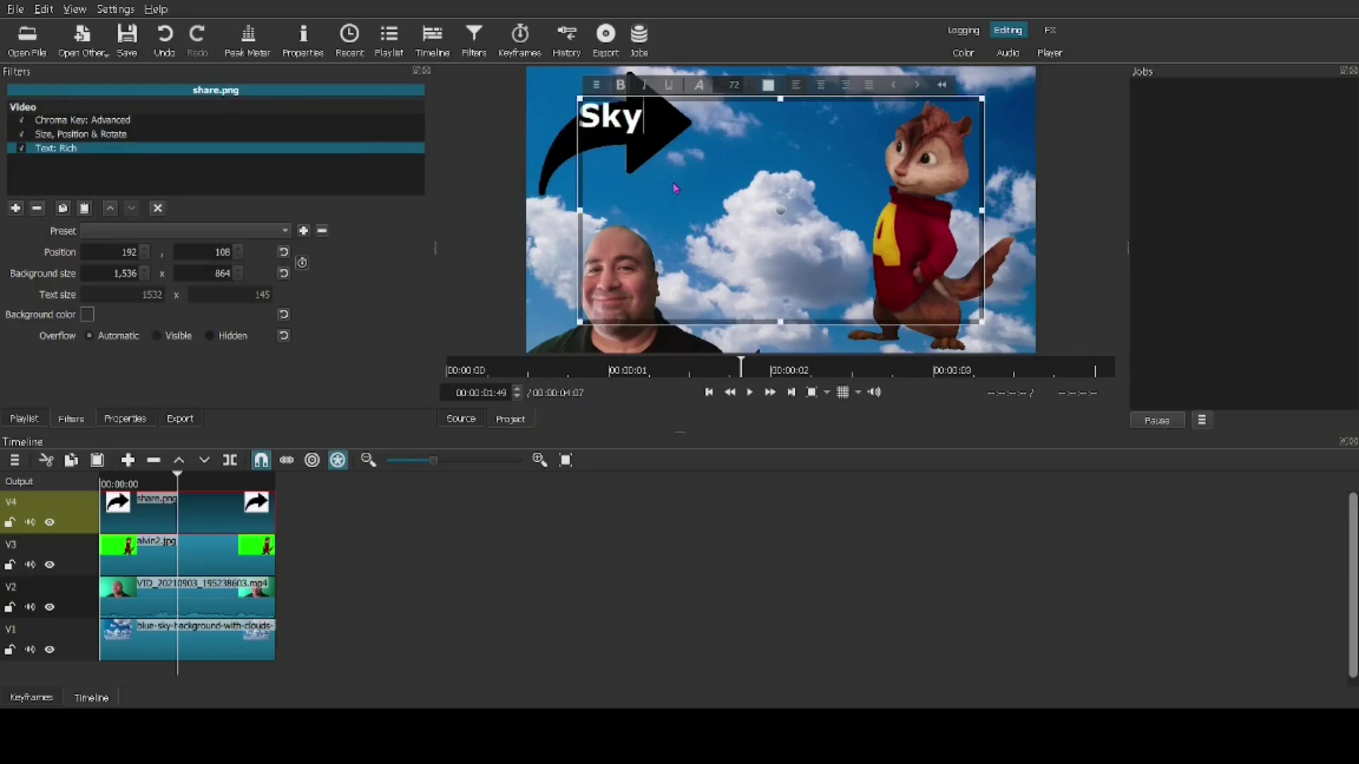
Set the "Sky" text's font size to 222 and resize its text box to about 1,120 × 653.
drag(980, 320, 750, 199)
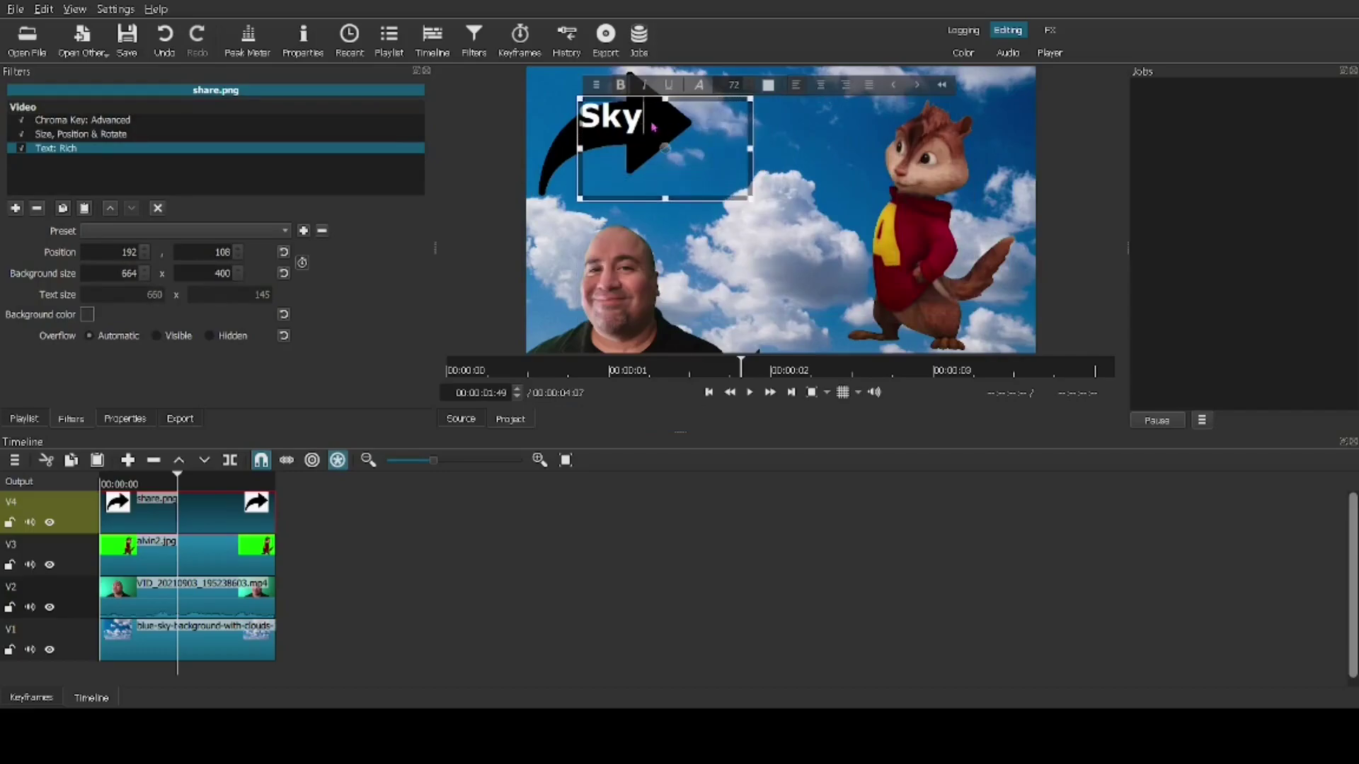
drag(649, 121, 534, 122)
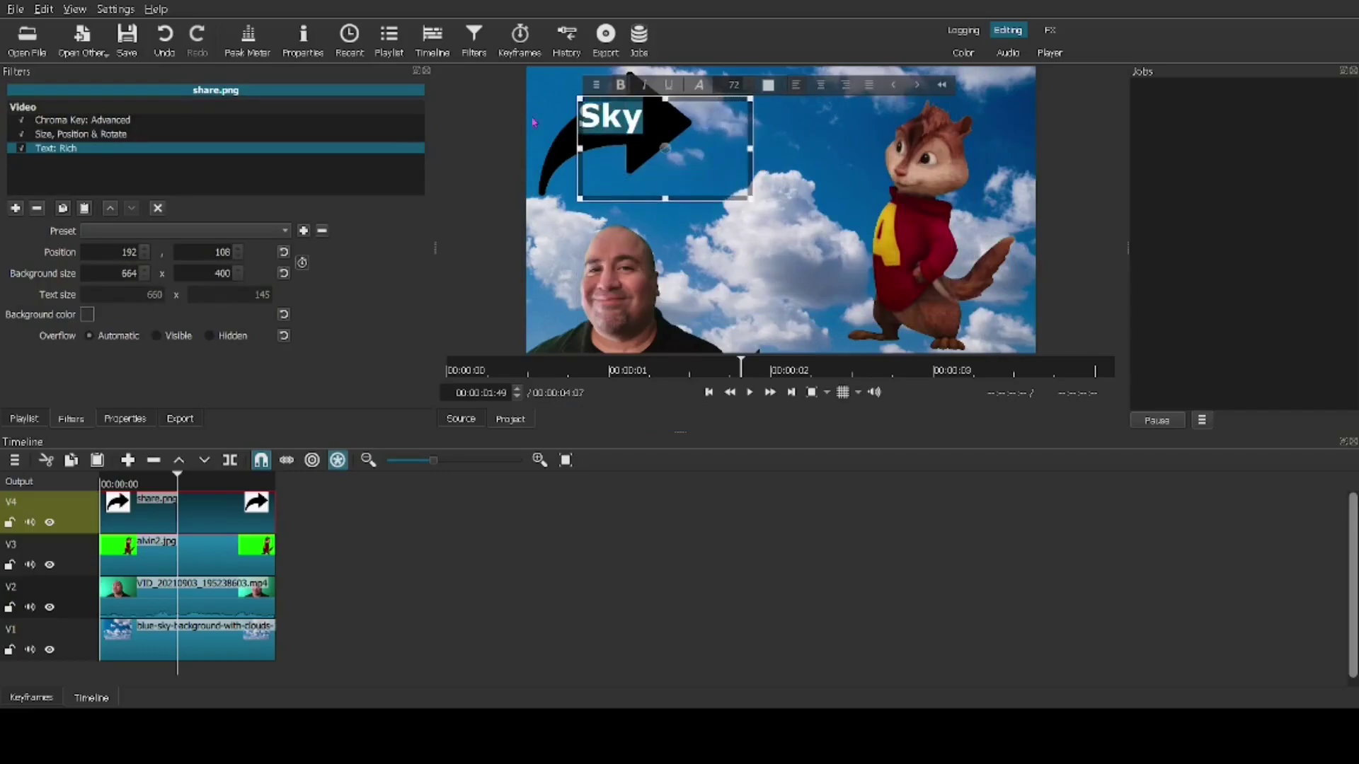
double_click(736, 87)
text(220)
key(Return)
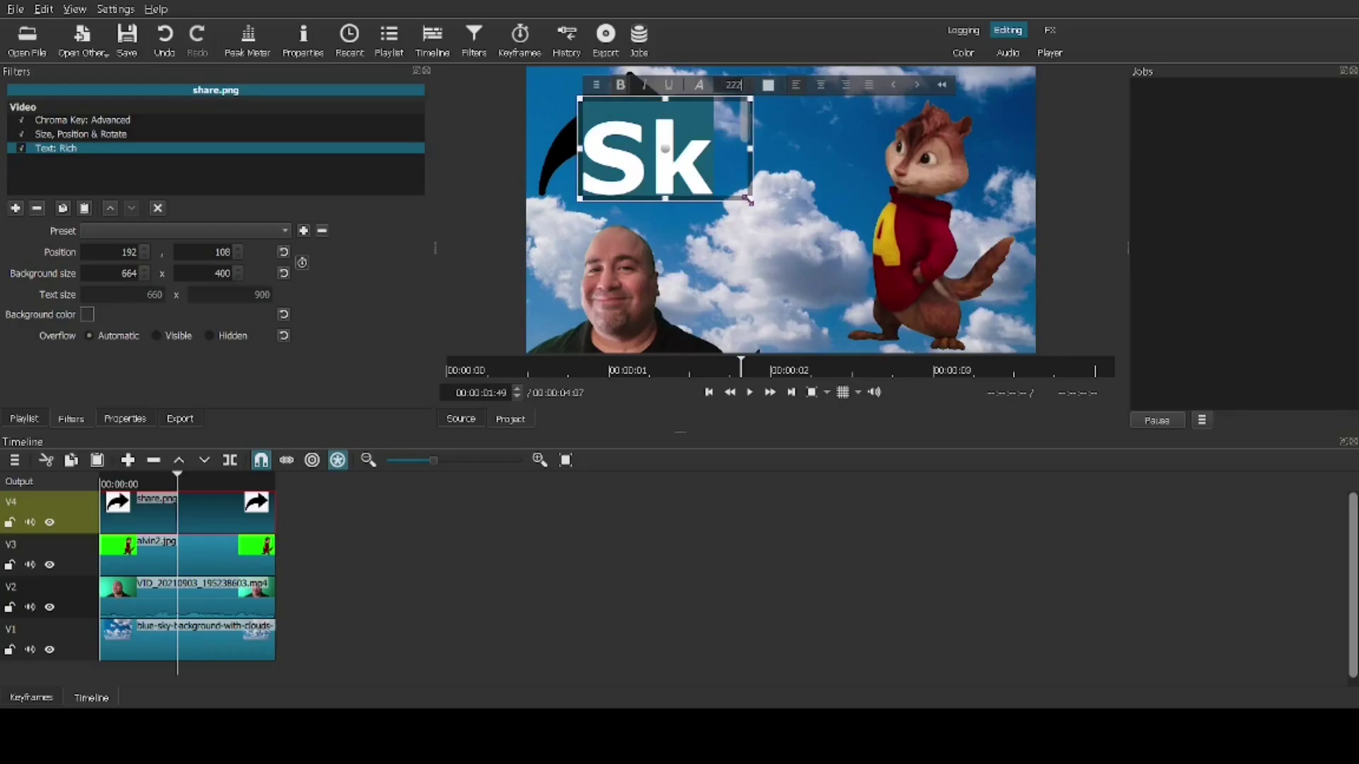
drag(742, 145, 665, 187)
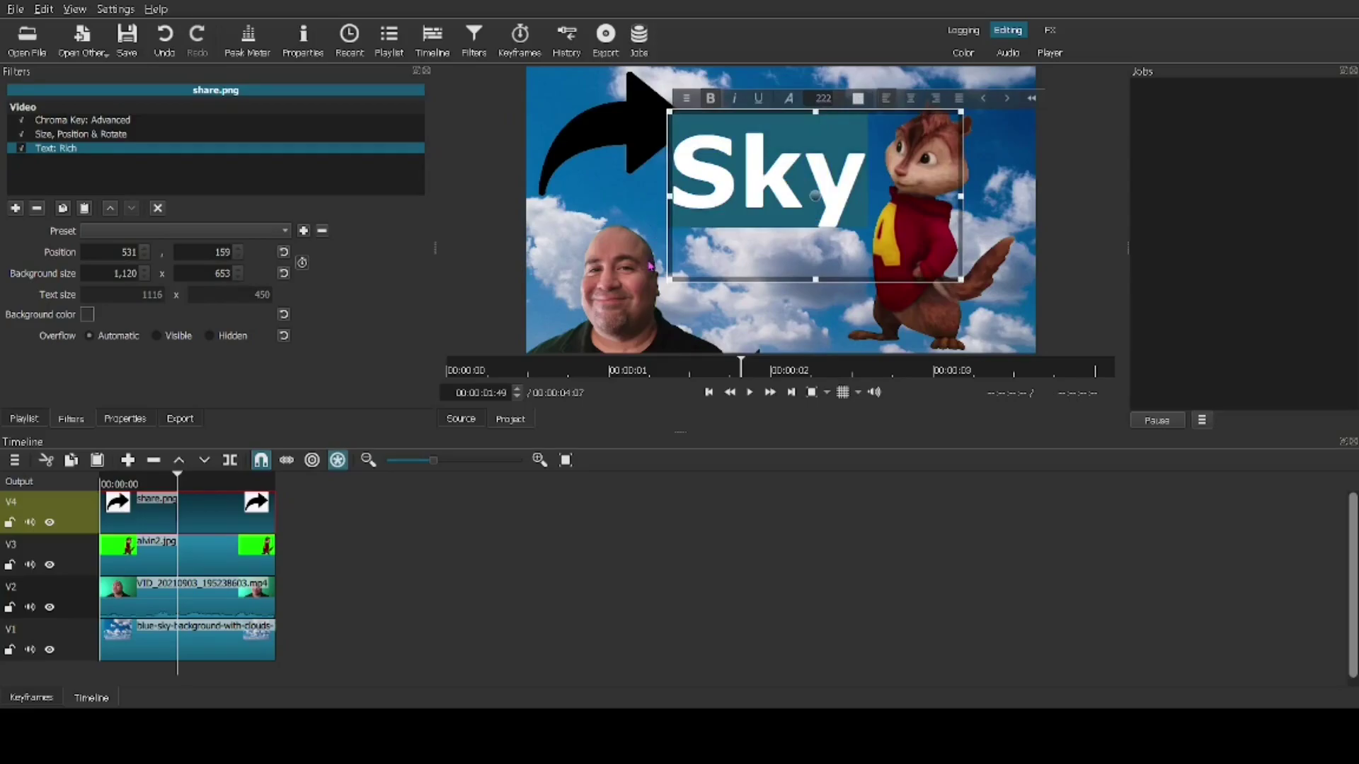
Color the "Sky" text red and move its box to about 627, -33, beside the arrowhead.
click(939, 194)
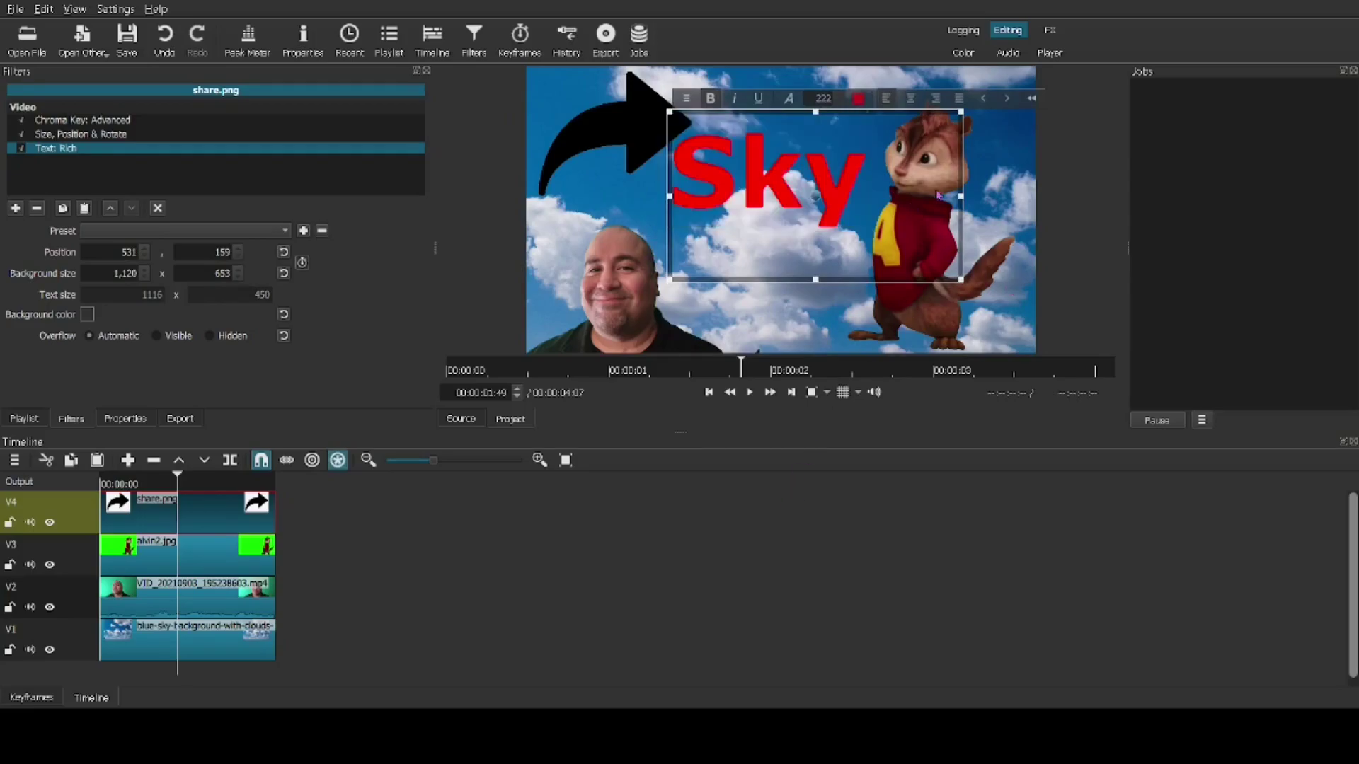
drag(825, 191, 852, 140)
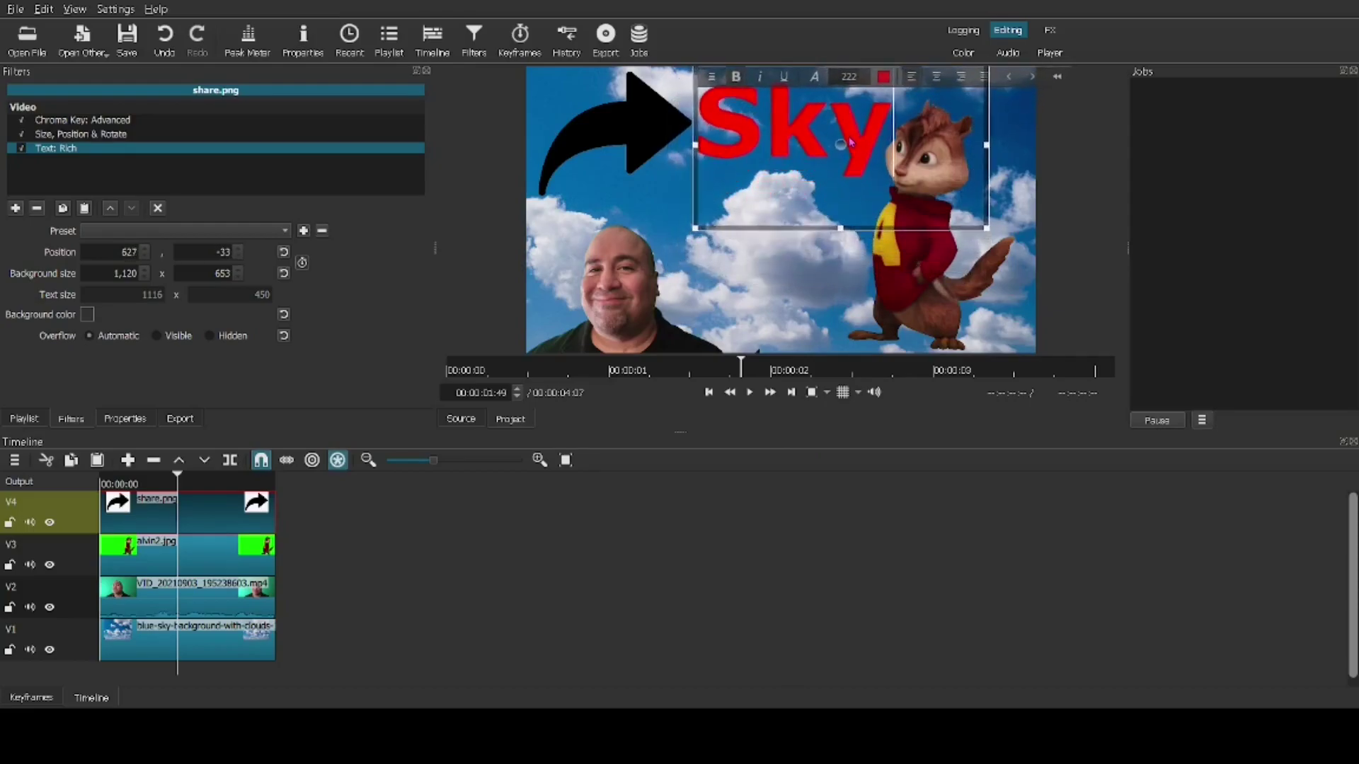
Add a second Text: Rich filter to share.png with the text "High".
click(15, 208)
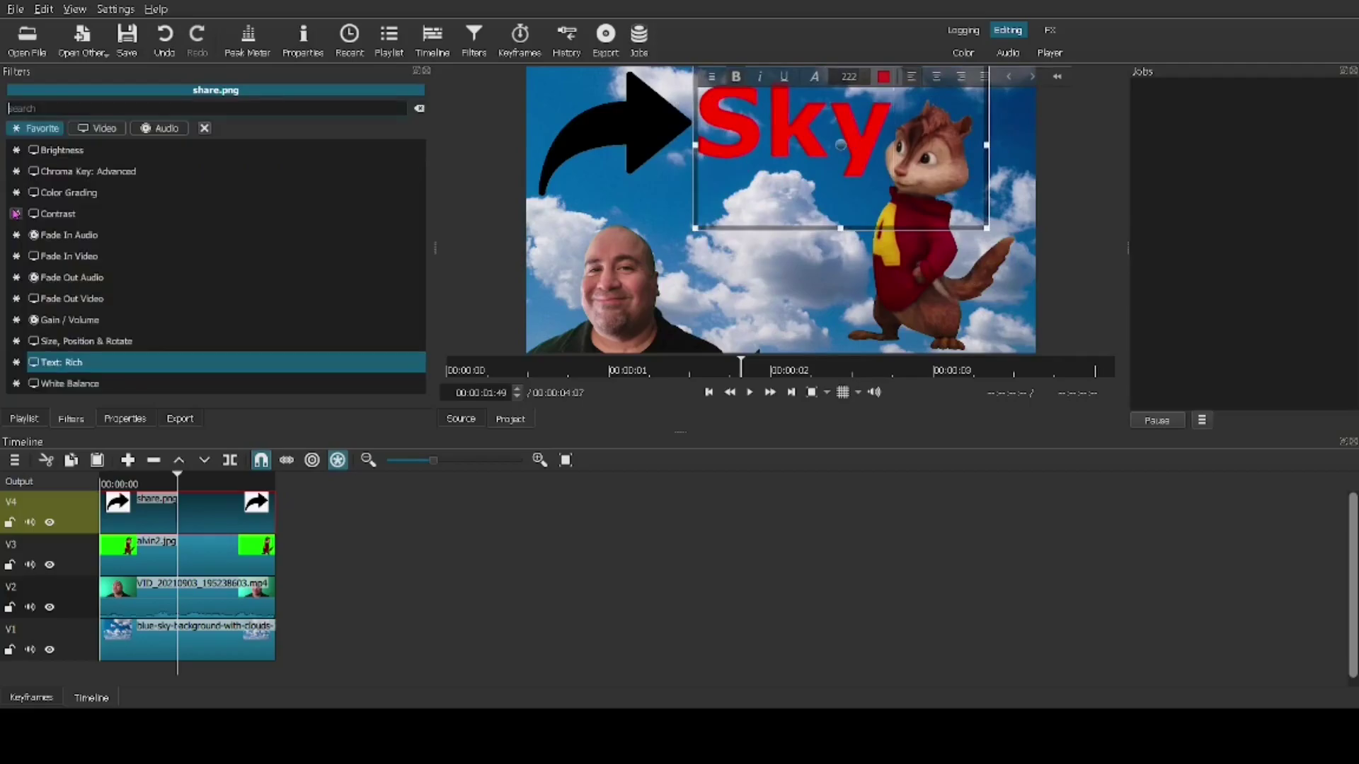
click(92, 363)
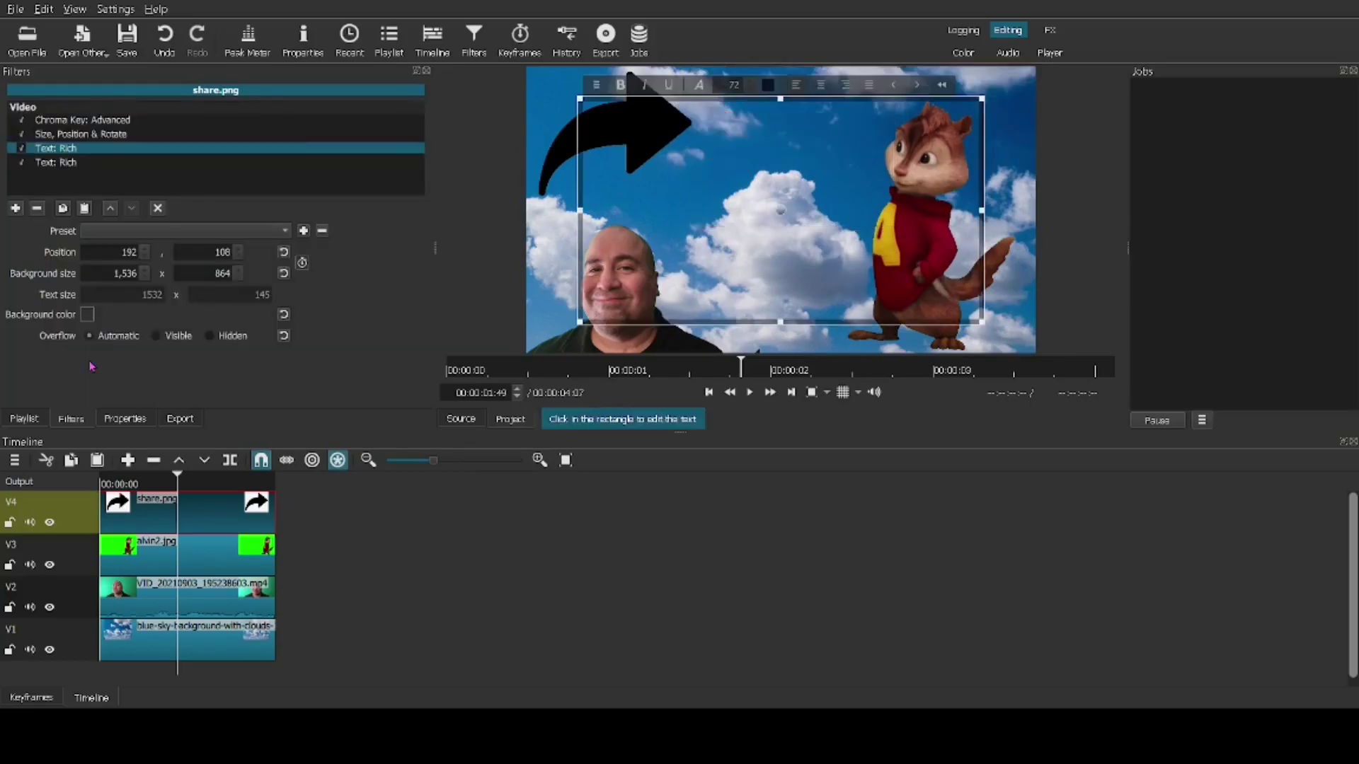
click(661, 186)
text(High)
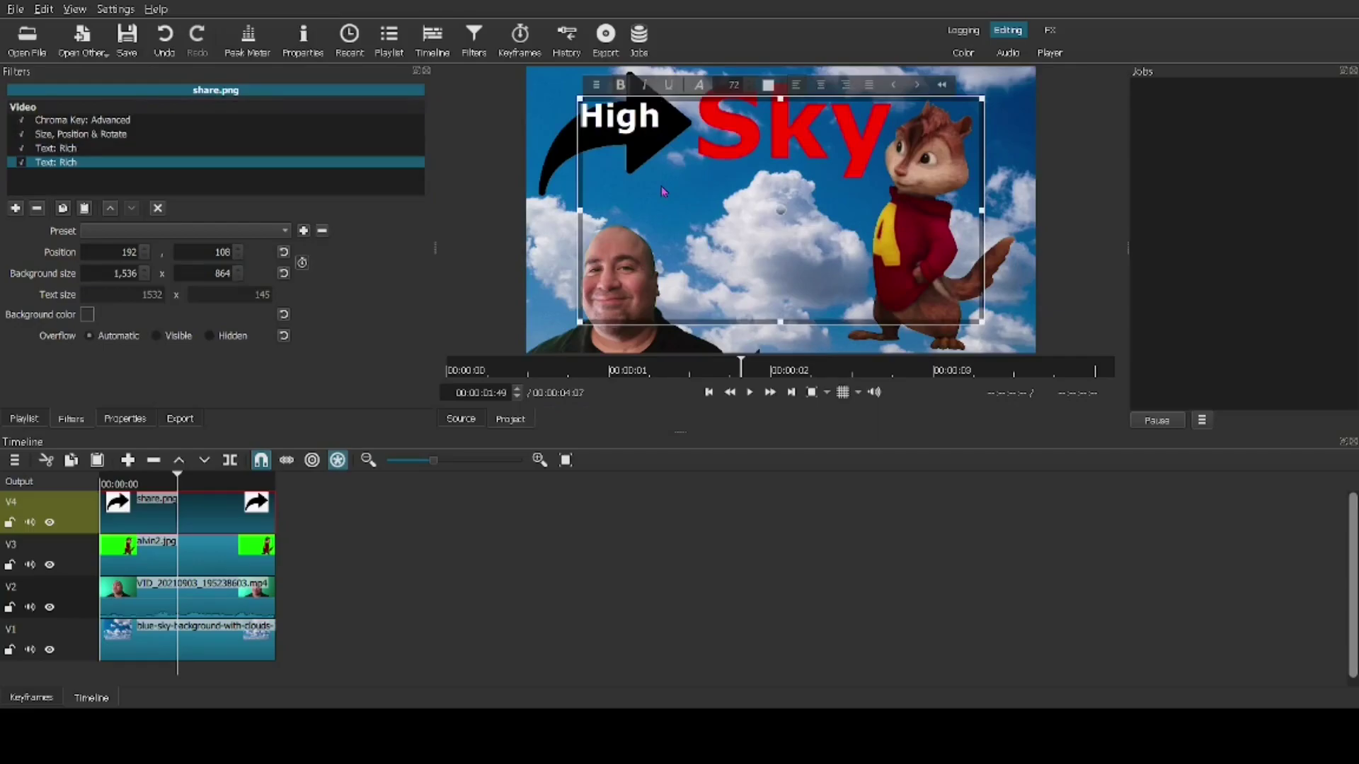
Set the "High" text's font size to 188.
key(ctrl+a)
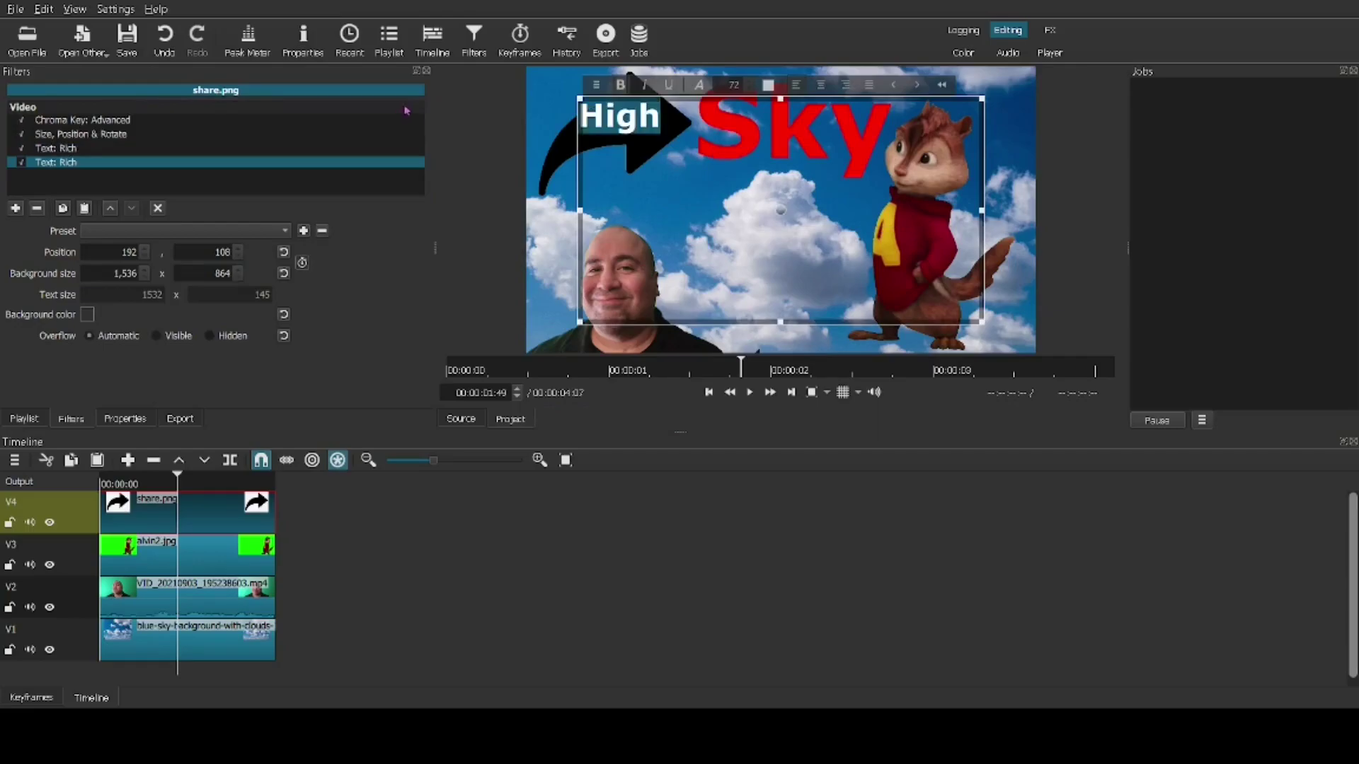
click(734, 86)
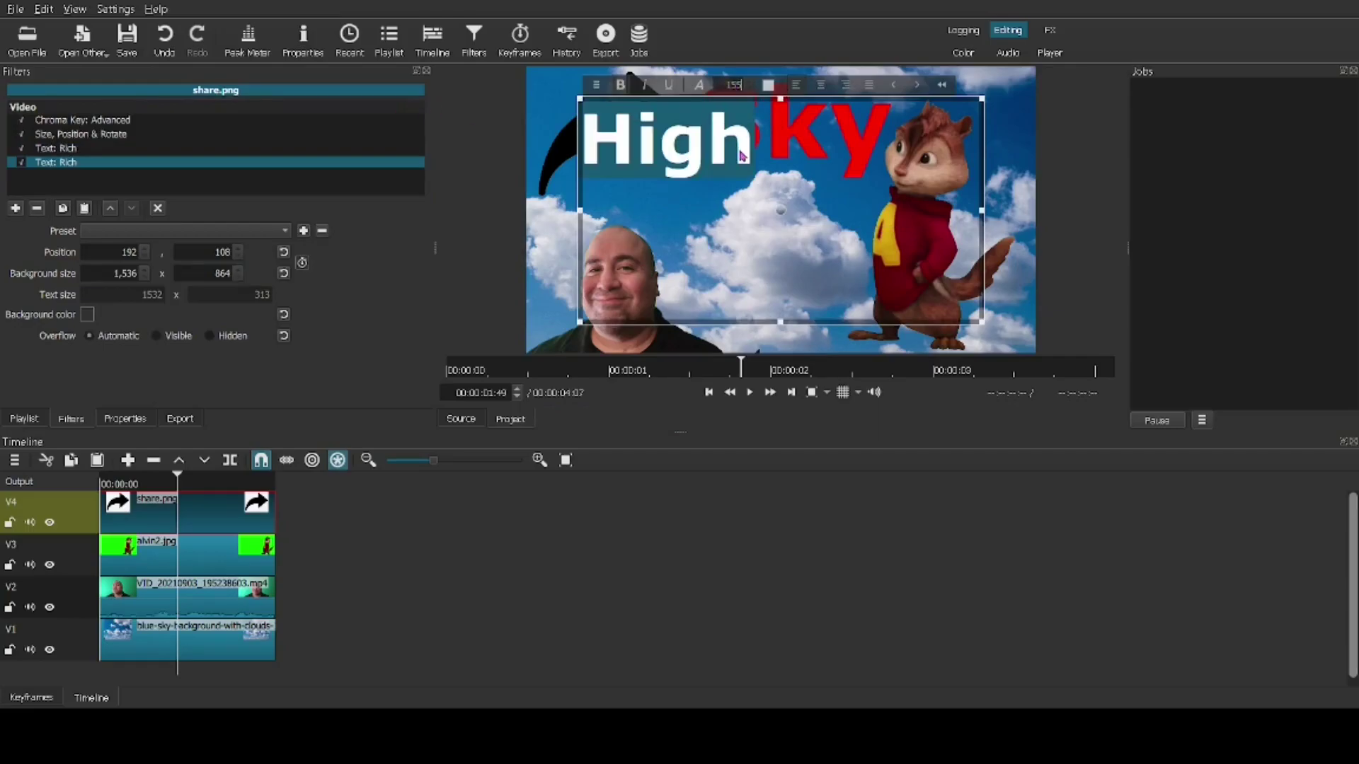
key(BackSpace)
key(BackSpace)
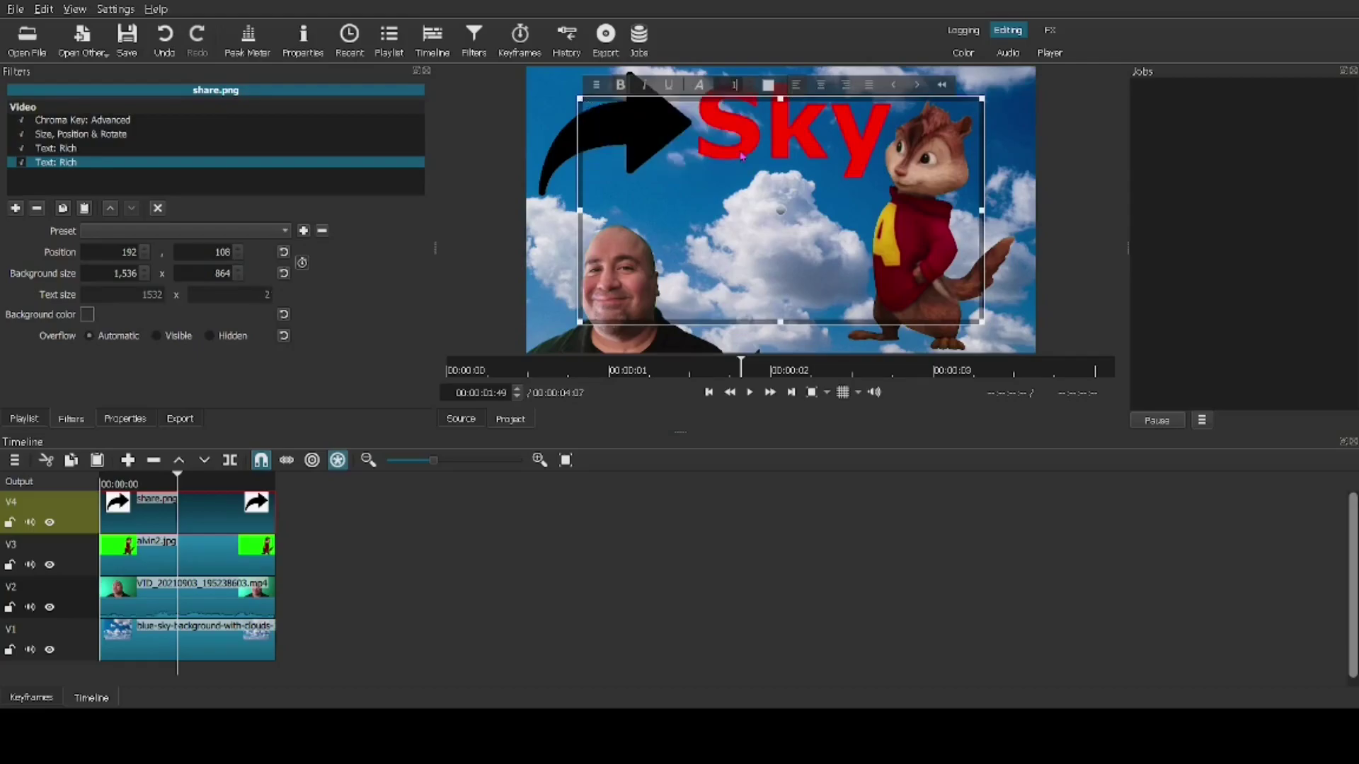
text(88)
Color the "High" text black and move its box below "Sky", to about 499, 516.
drag(781, 210, 868, 295)
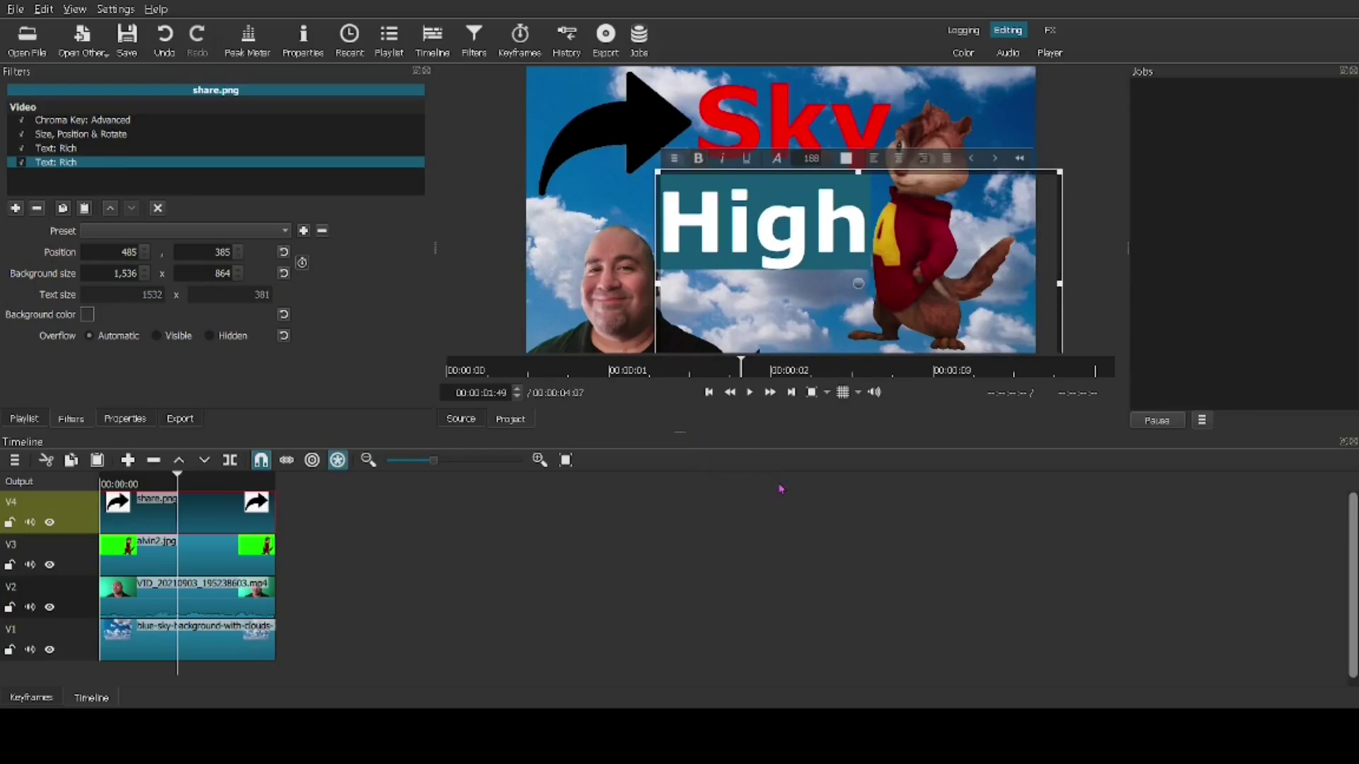
click(852, 177)
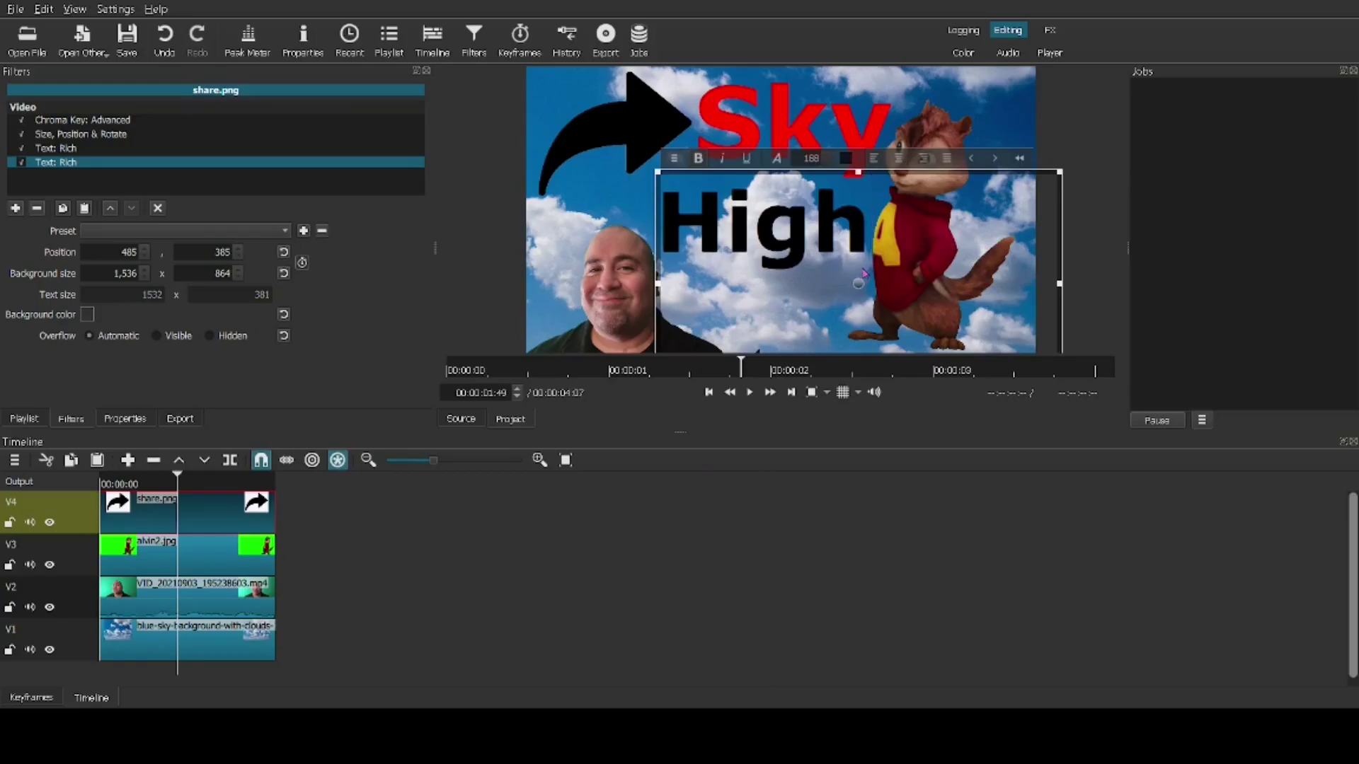
drag(858, 279, 864, 330)
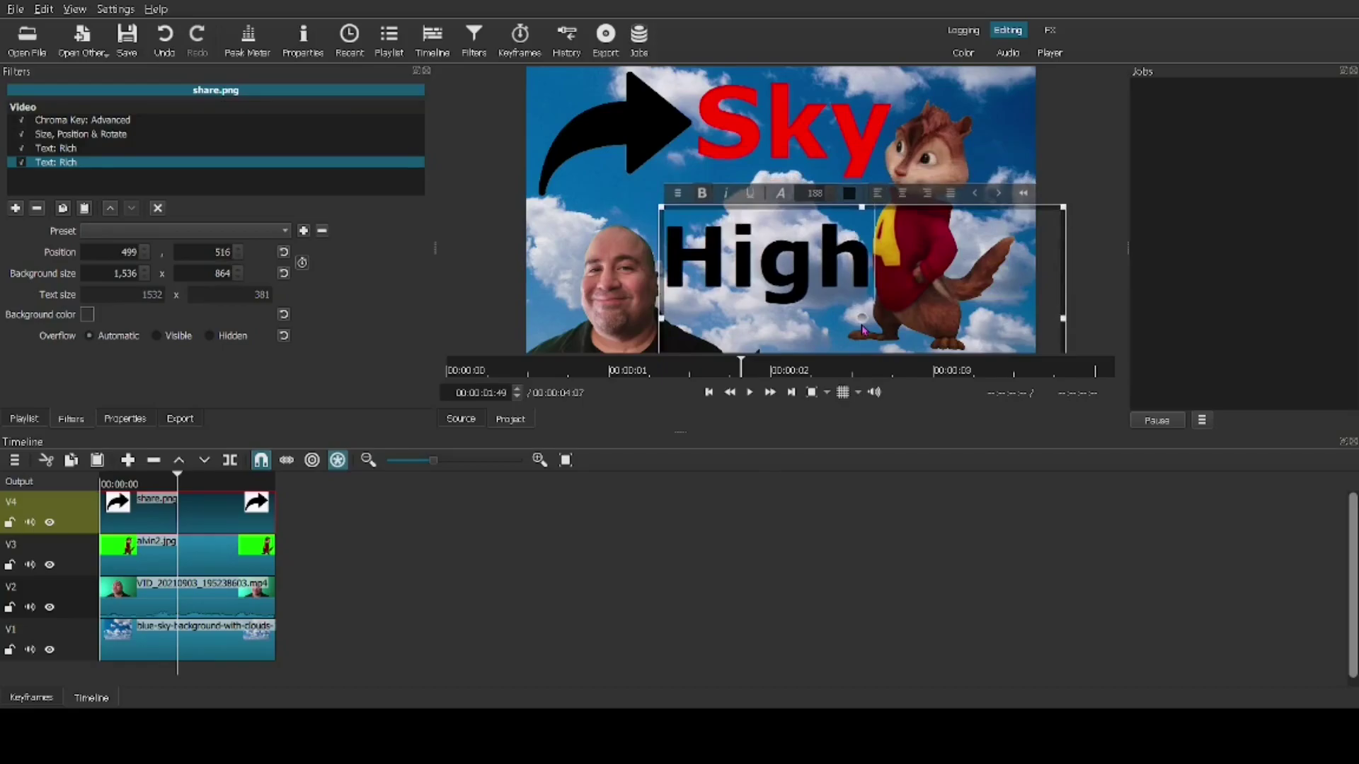
Shift the share.png and alvin2.jpg clips to about 9 seconds on their tracks and preview the composite with and without them.
click(212, 600)
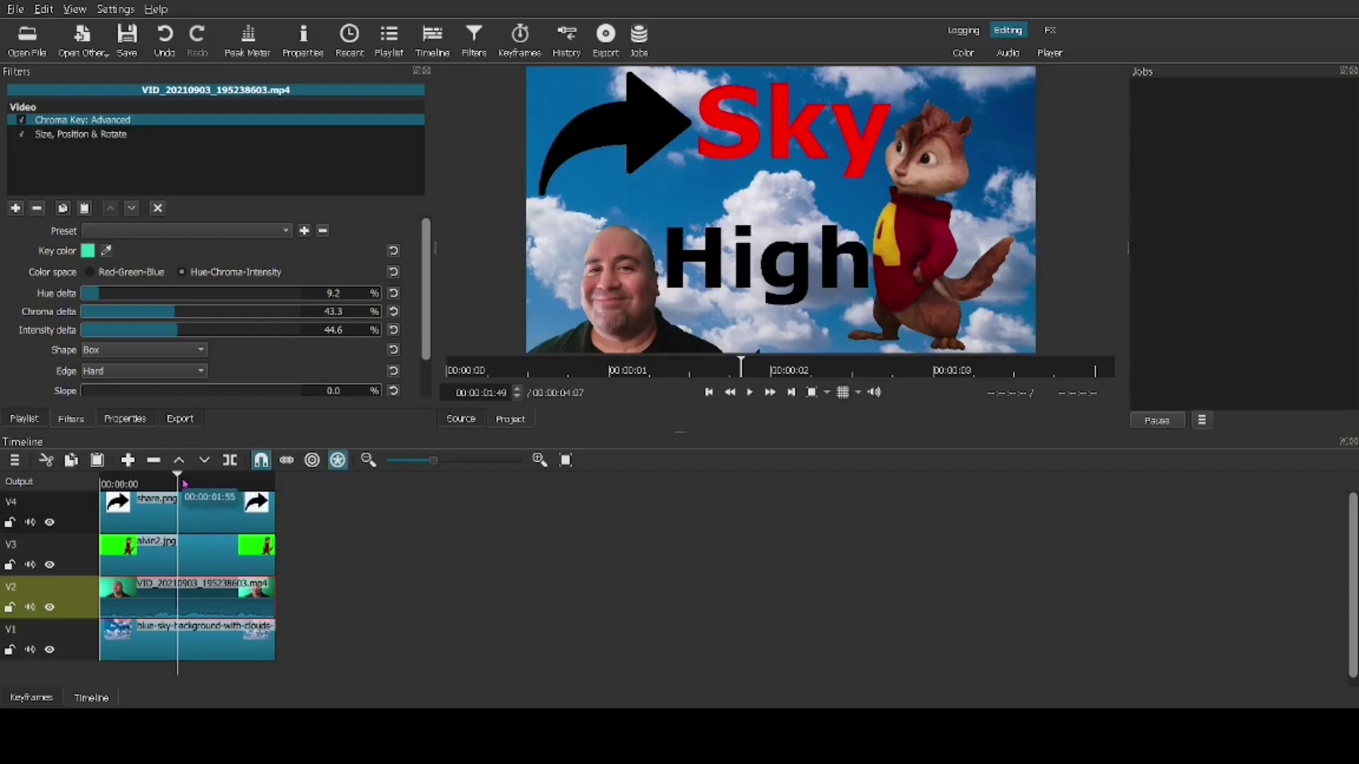
mouse_move(183, 483)
mouse_down()
mouse_move(213, 475)
mouse_move(163, 485)
mouse_move(225, 483)
mouse_move(166, 489)
mouse_up()
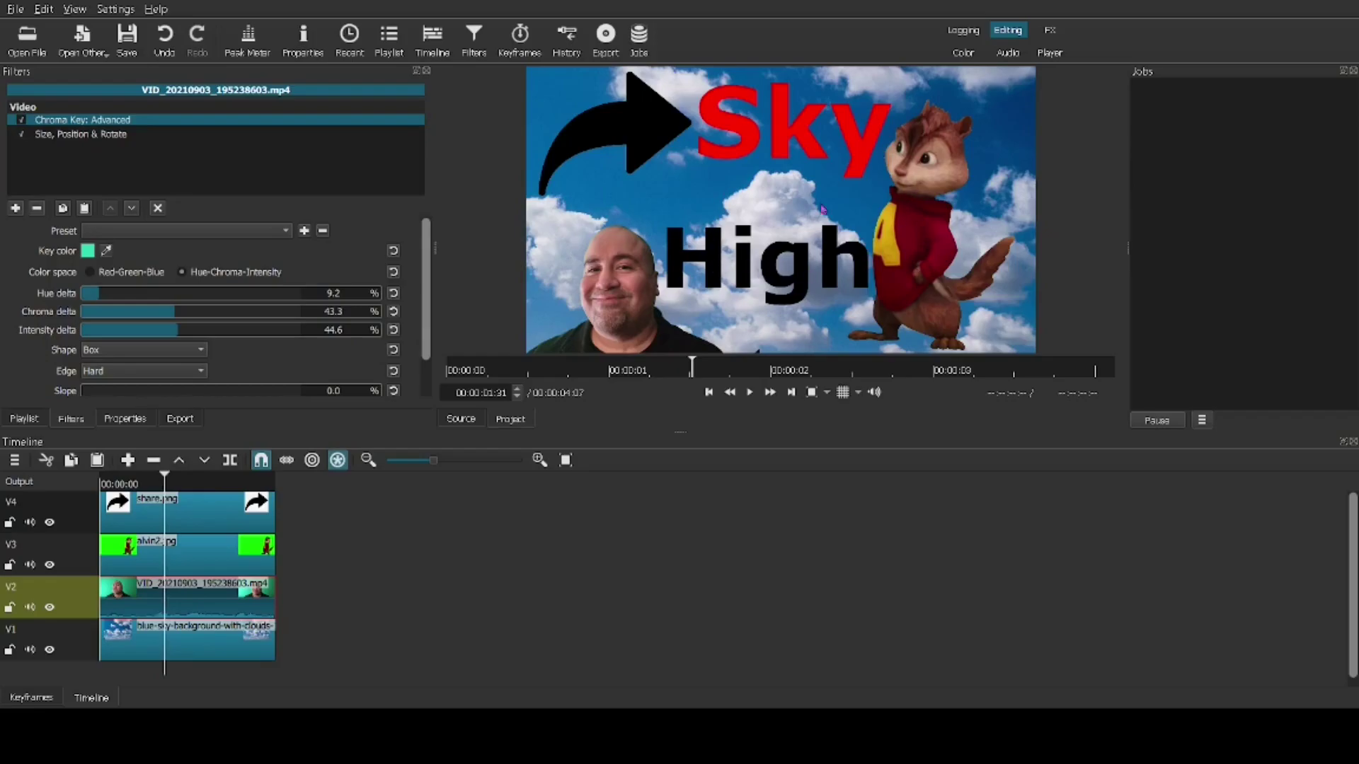
drag(181, 515, 594, 521)
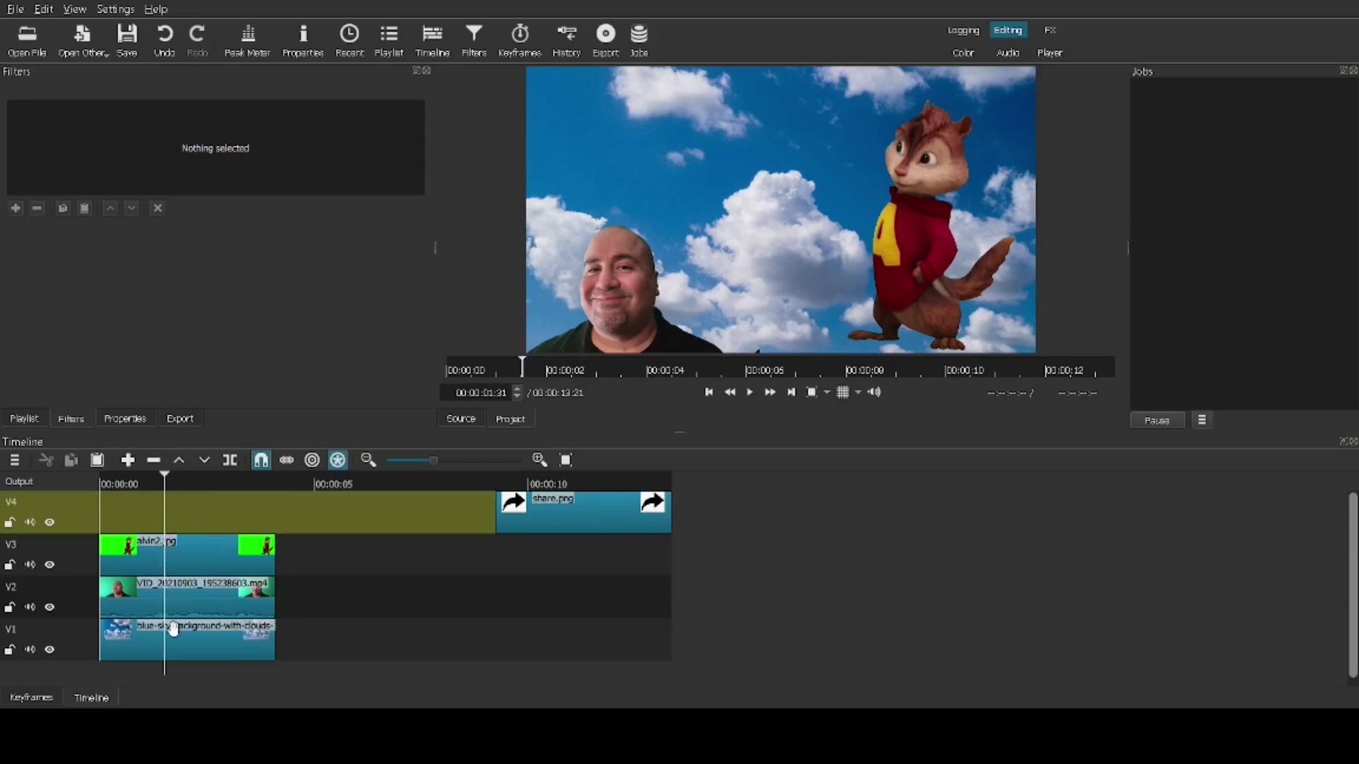
drag(184, 558, 583, 564)
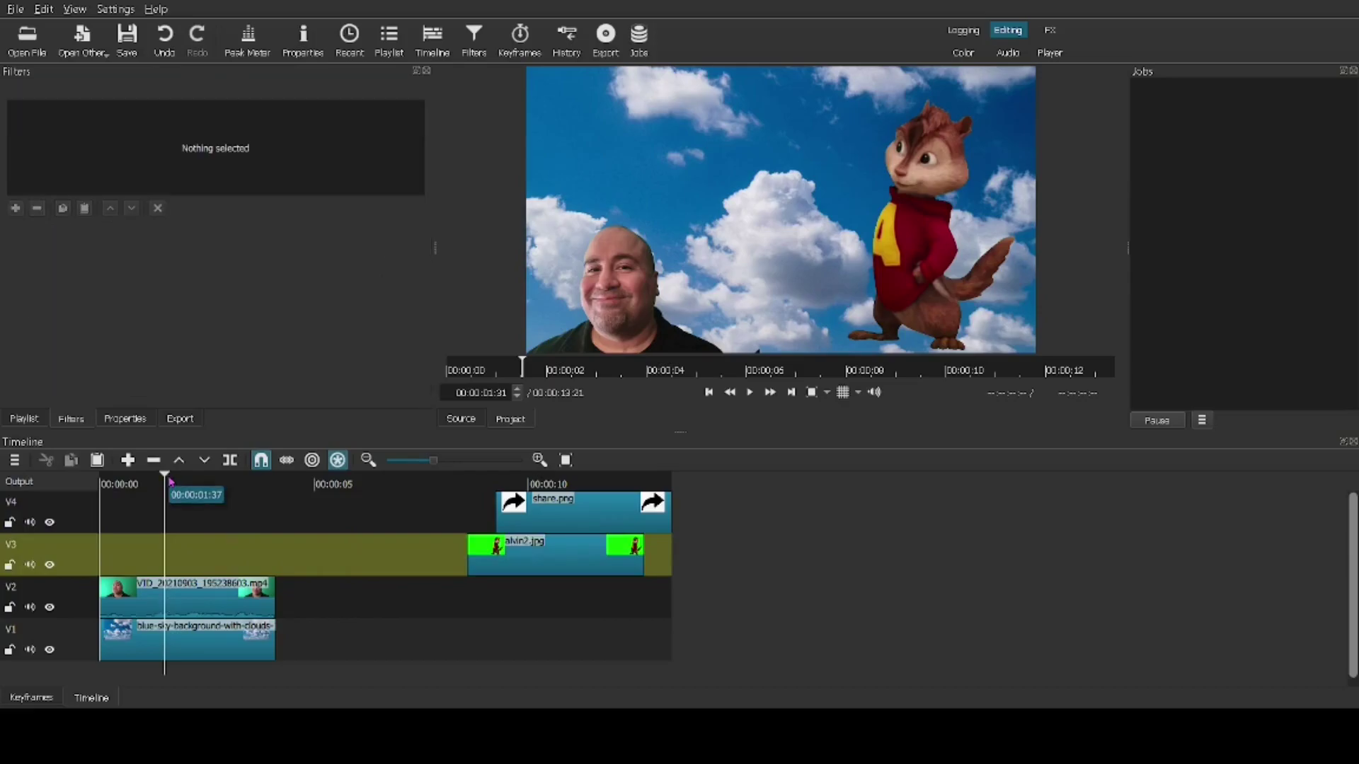
click(166, 484)
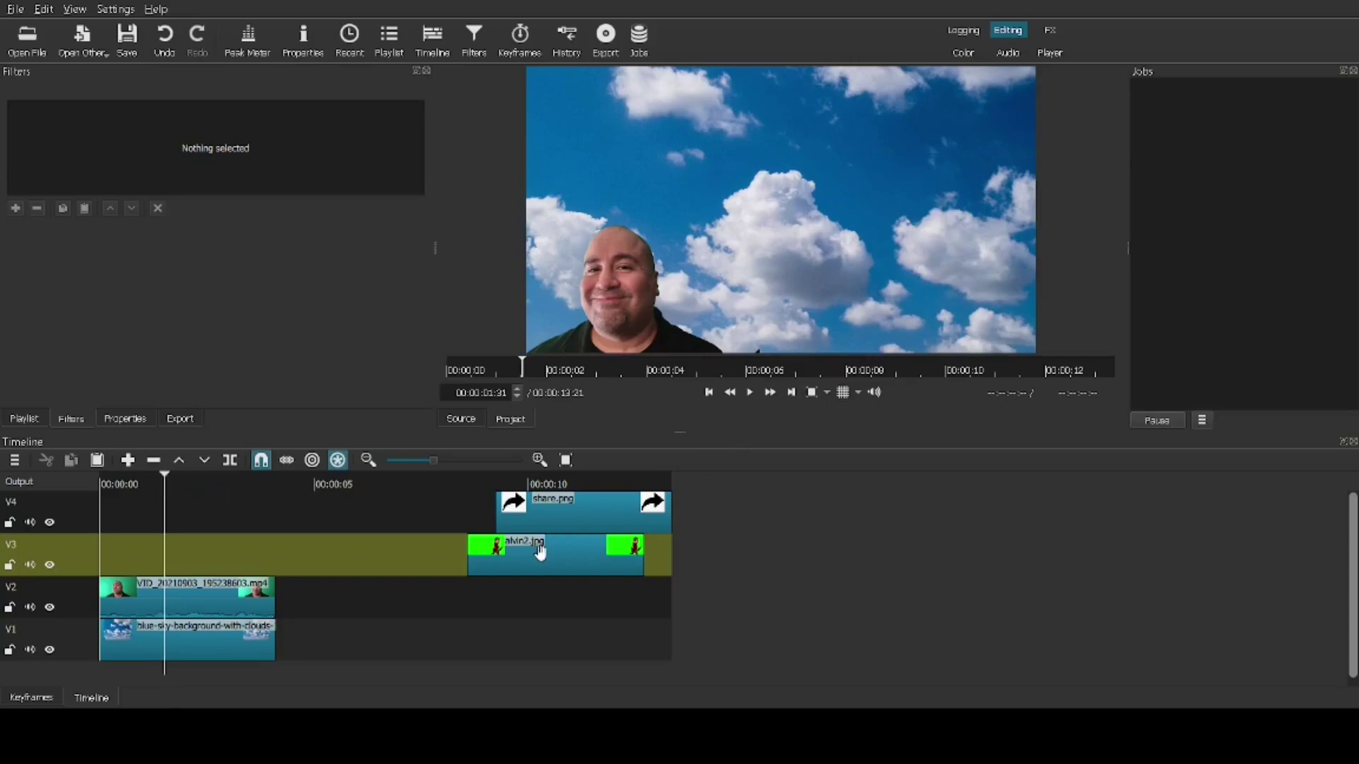
click(579, 485)
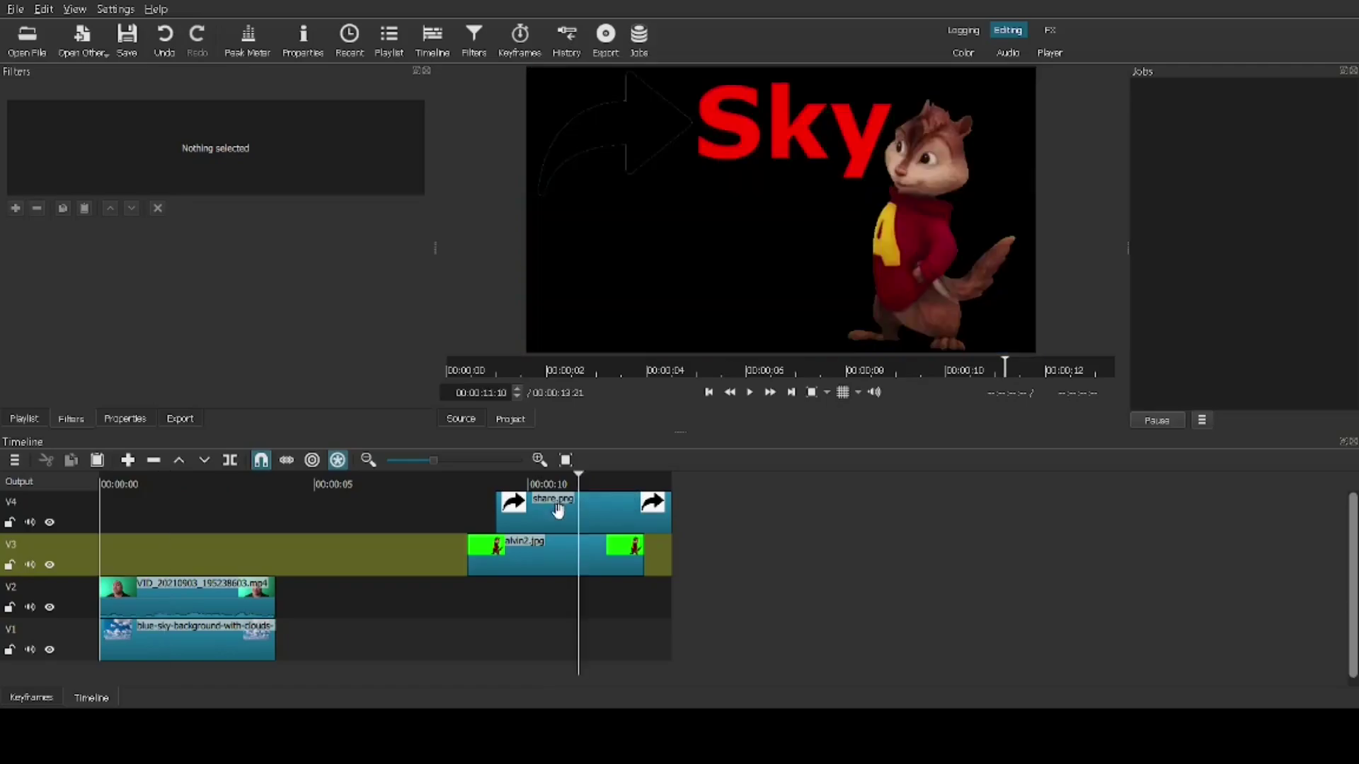
Return the share.png and alvin2.jpg clips to the start of tracks V4 and V3.
drag(559, 516, 141, 528)
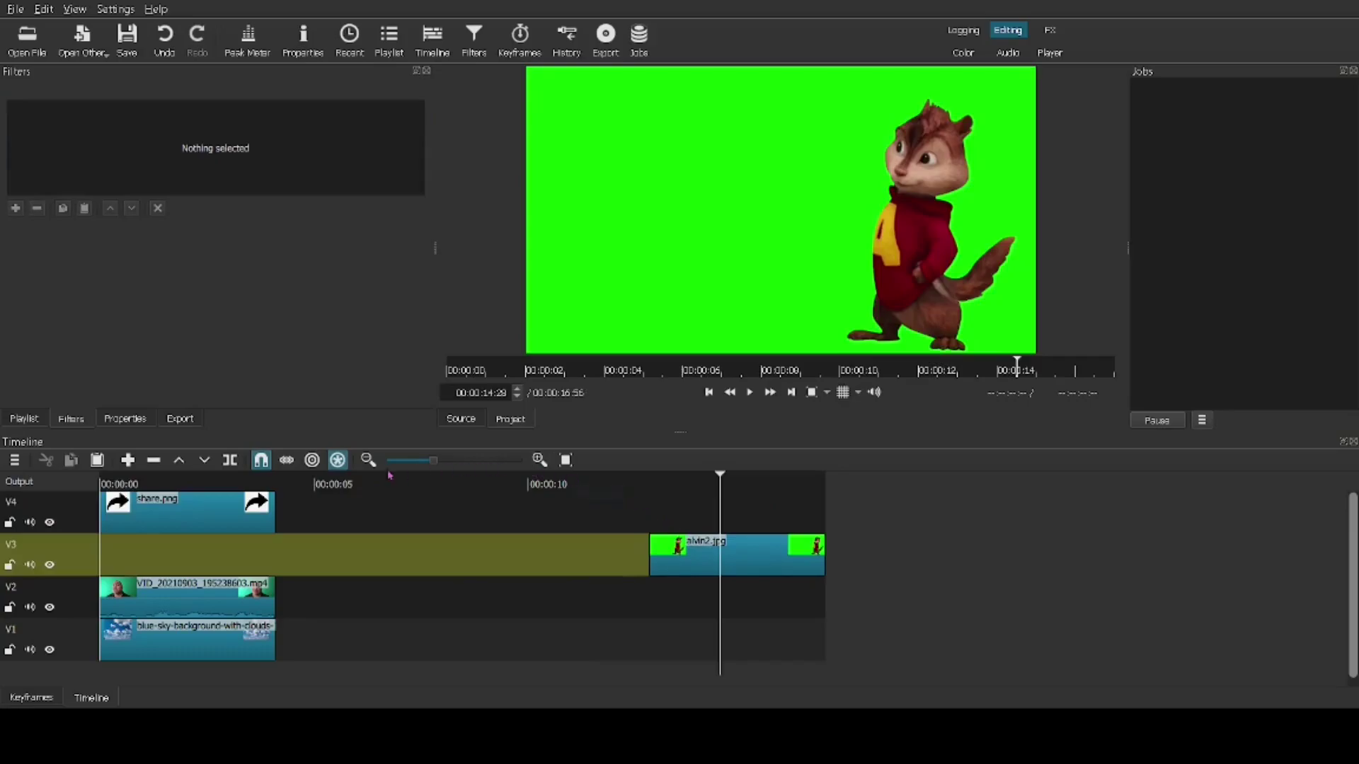
click(170, 482)
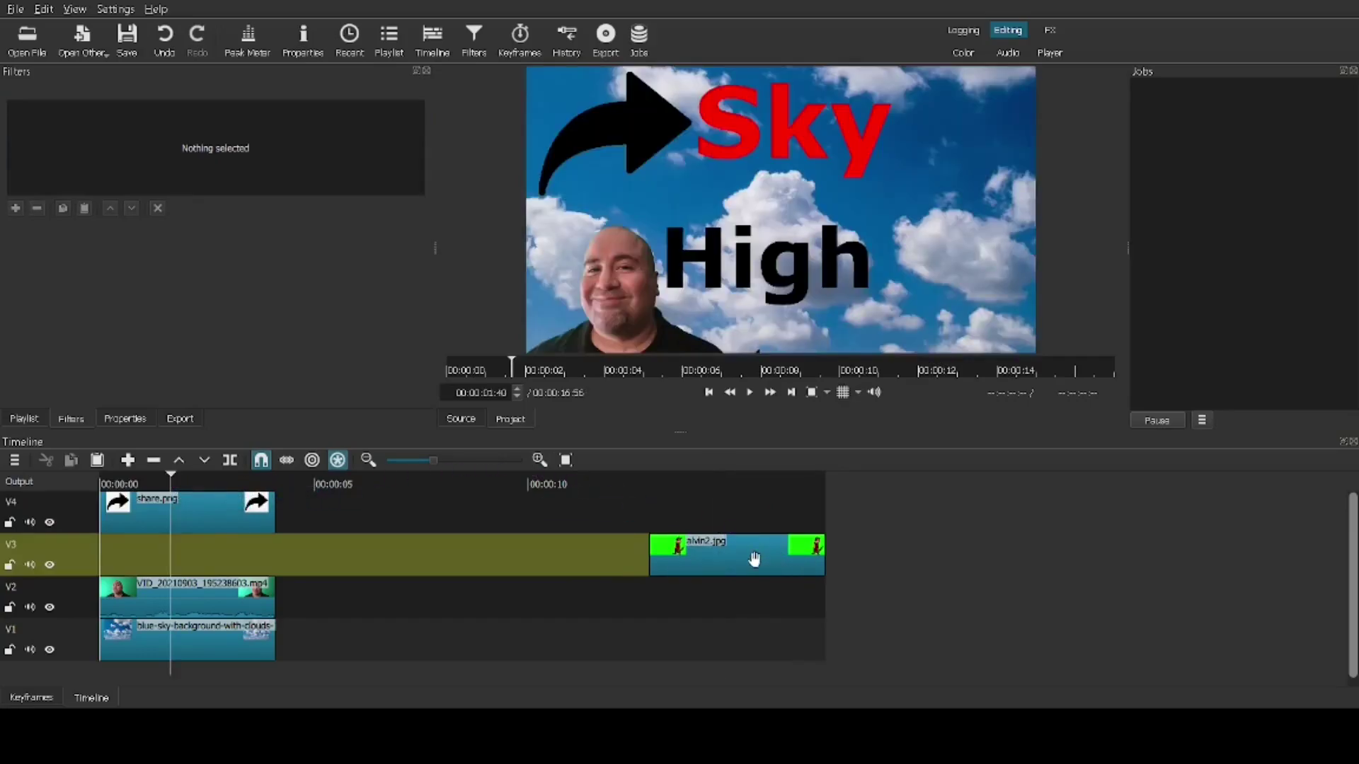
drag(683, 555, 142, 559)
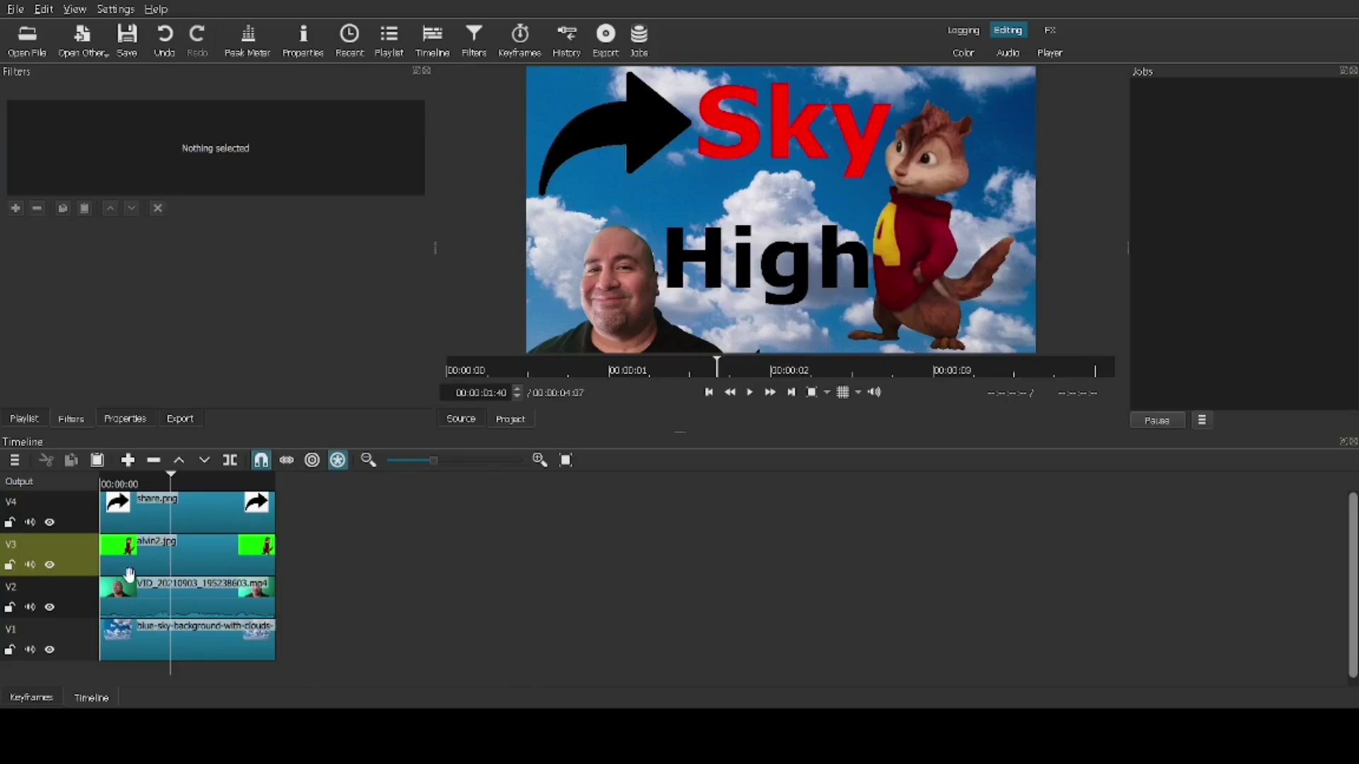
Move the playhead to about 00:00:01:23.
click(14, 10)
drag(193, 480, 158, 482)
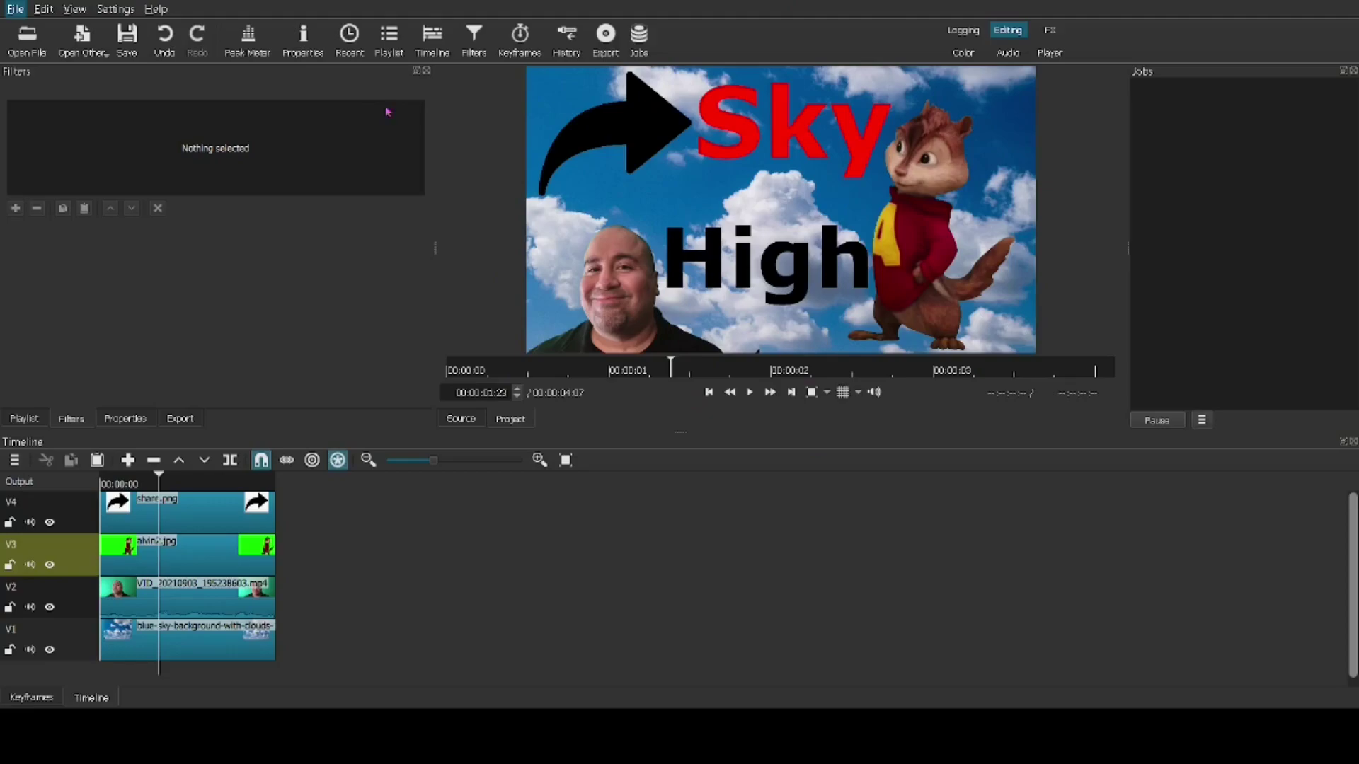
key(Escape)
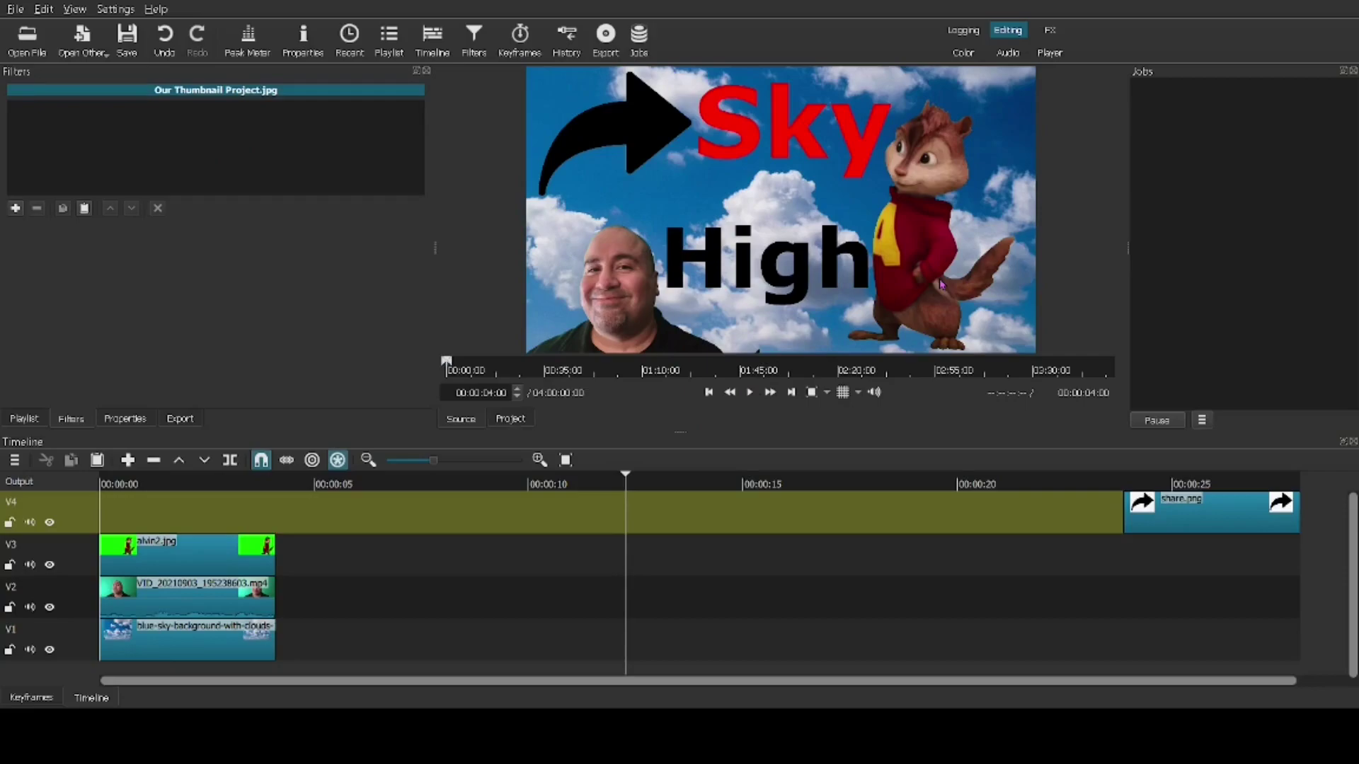
Place Our Thumbnail Project.jpg on track V4 at about 11 seconds.
drag(942, 284, 573, 511)
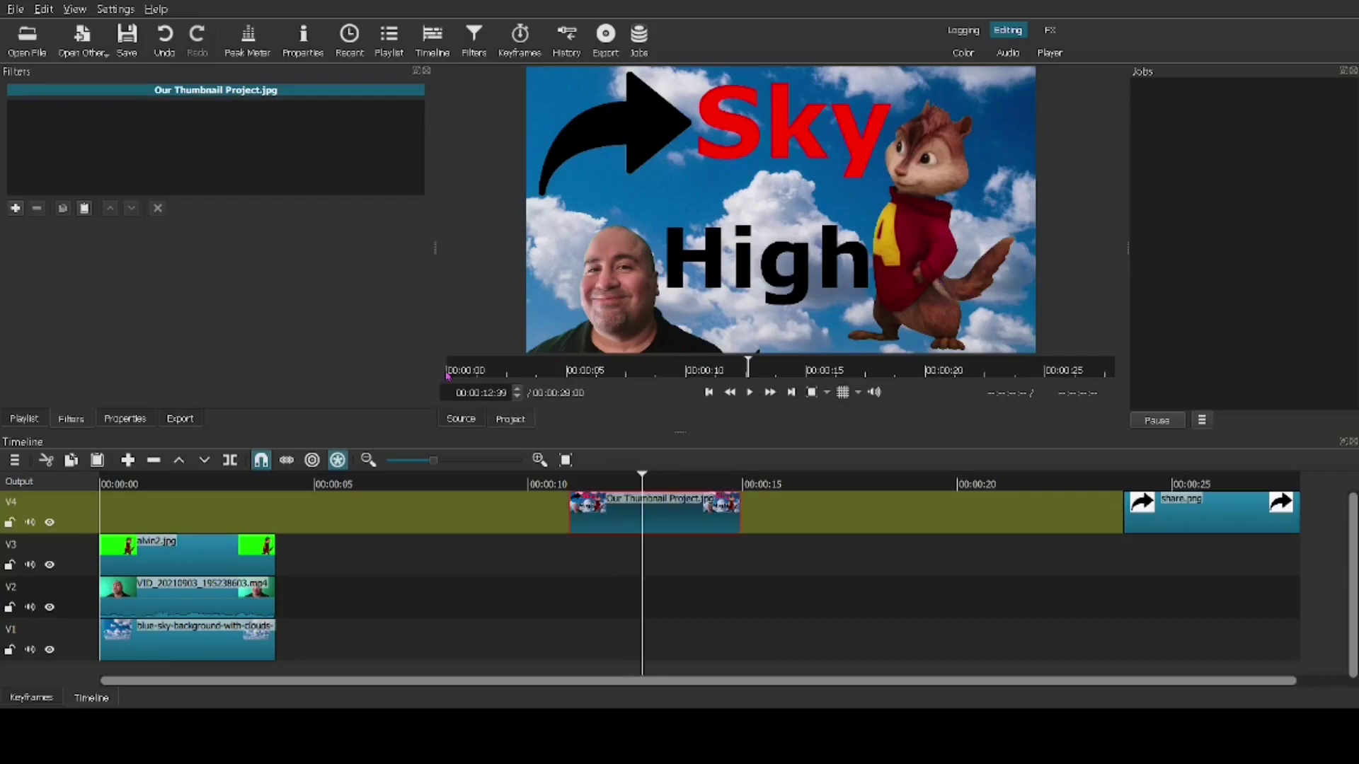